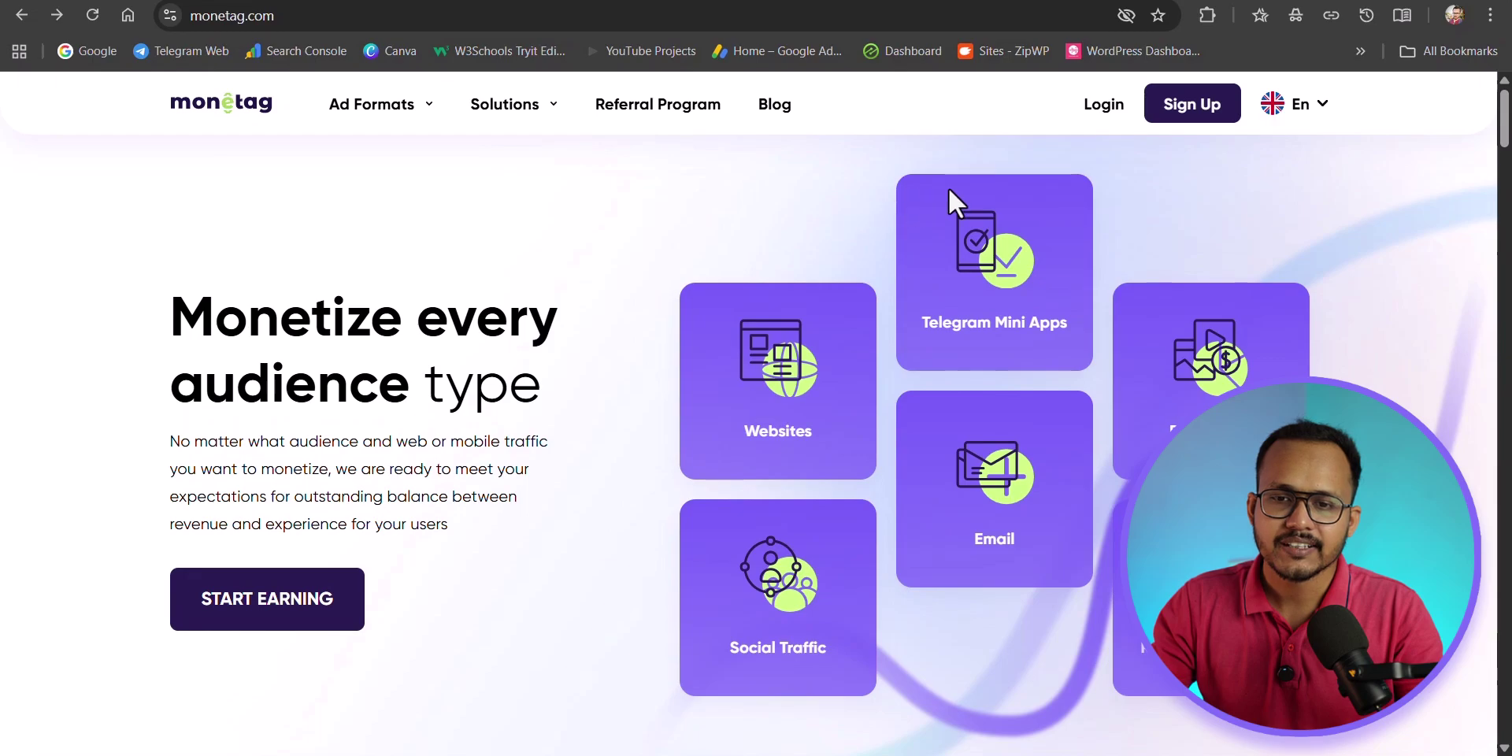
Start a Monetag publisher signup using a Google account.
{"action": "left_click", "coordinate": [1205, 111]}
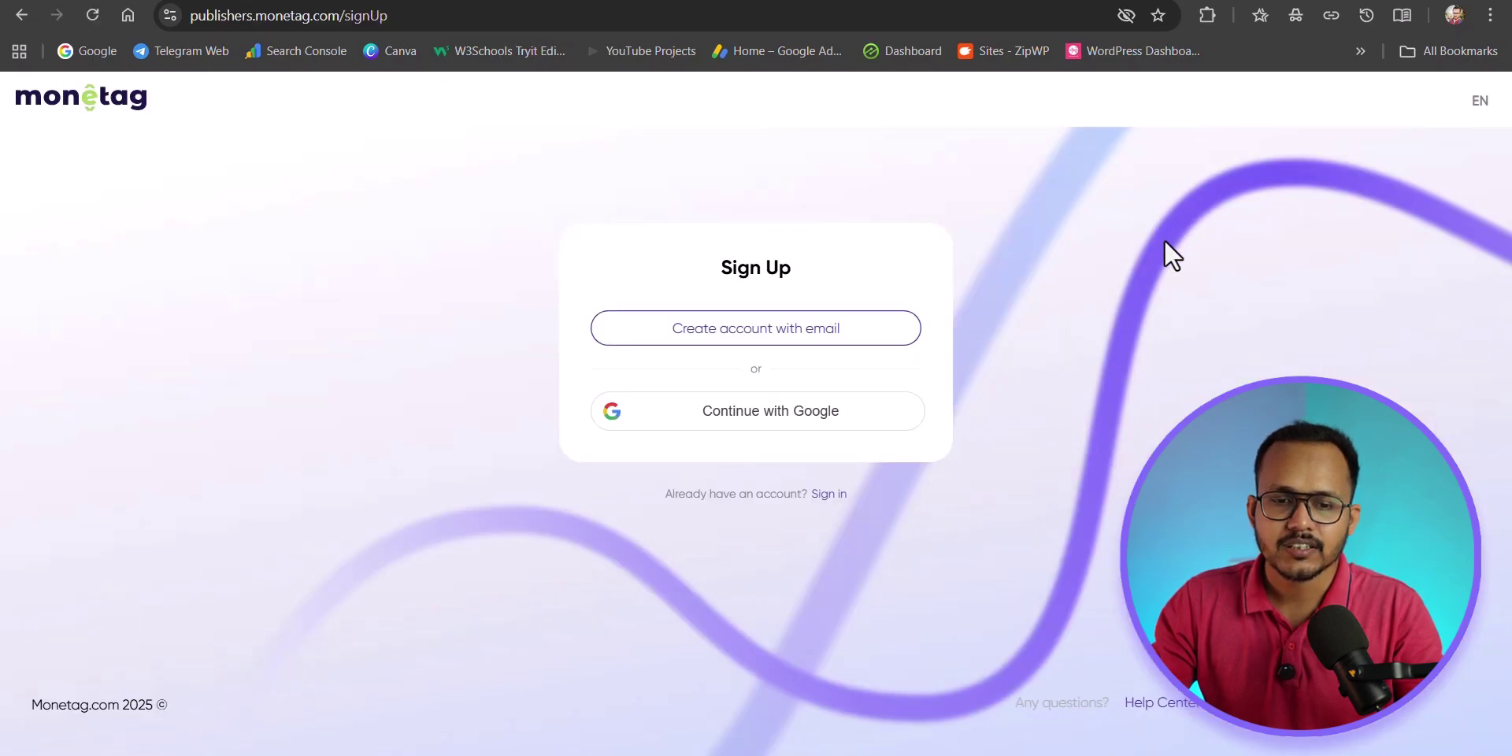
{"action": "left_click", "coordinate": [745, 437]}
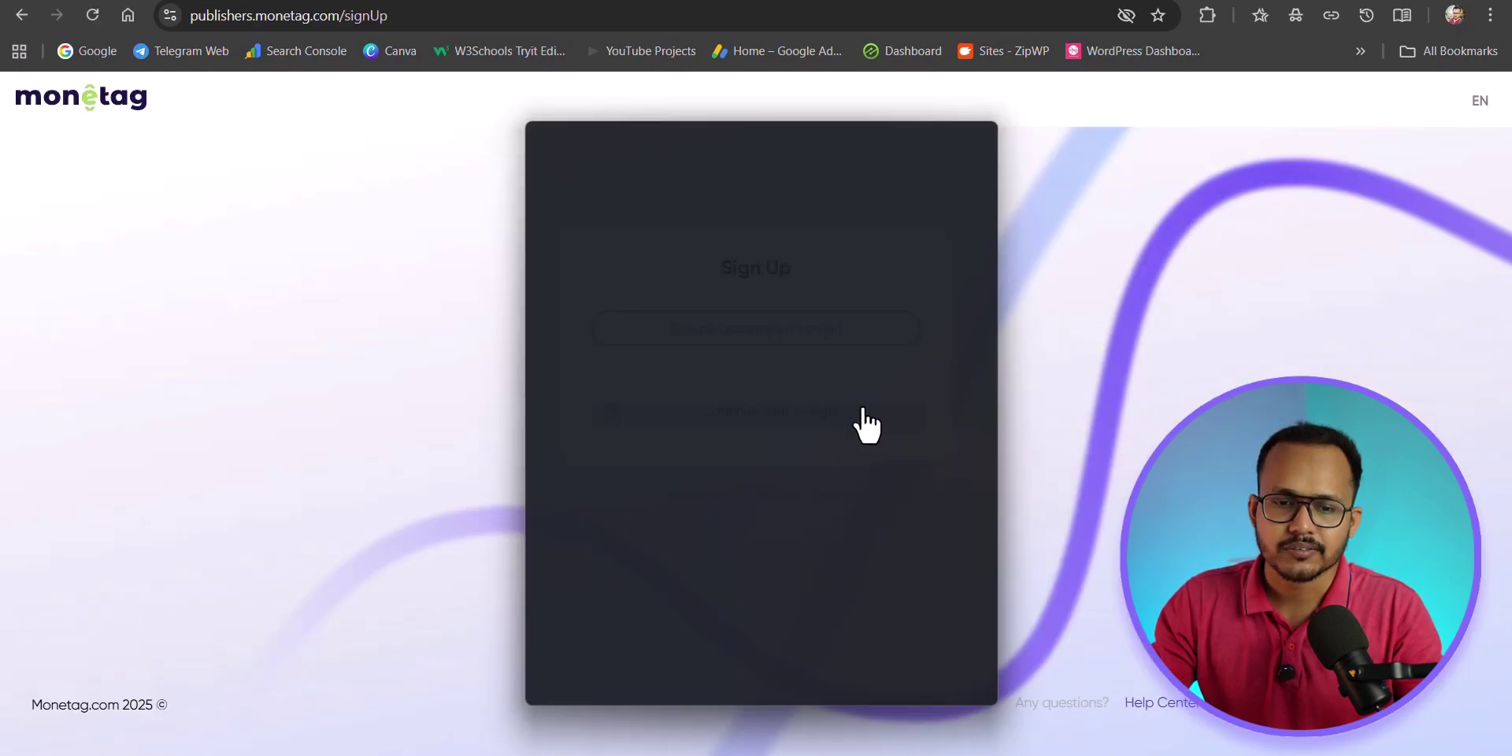
{"action": "left_click", "coordinate": [861, 422]}
{"action": "scroll", "coordinate": [938, 394], "scroll_direction": "down", "scroll_amount": 2}
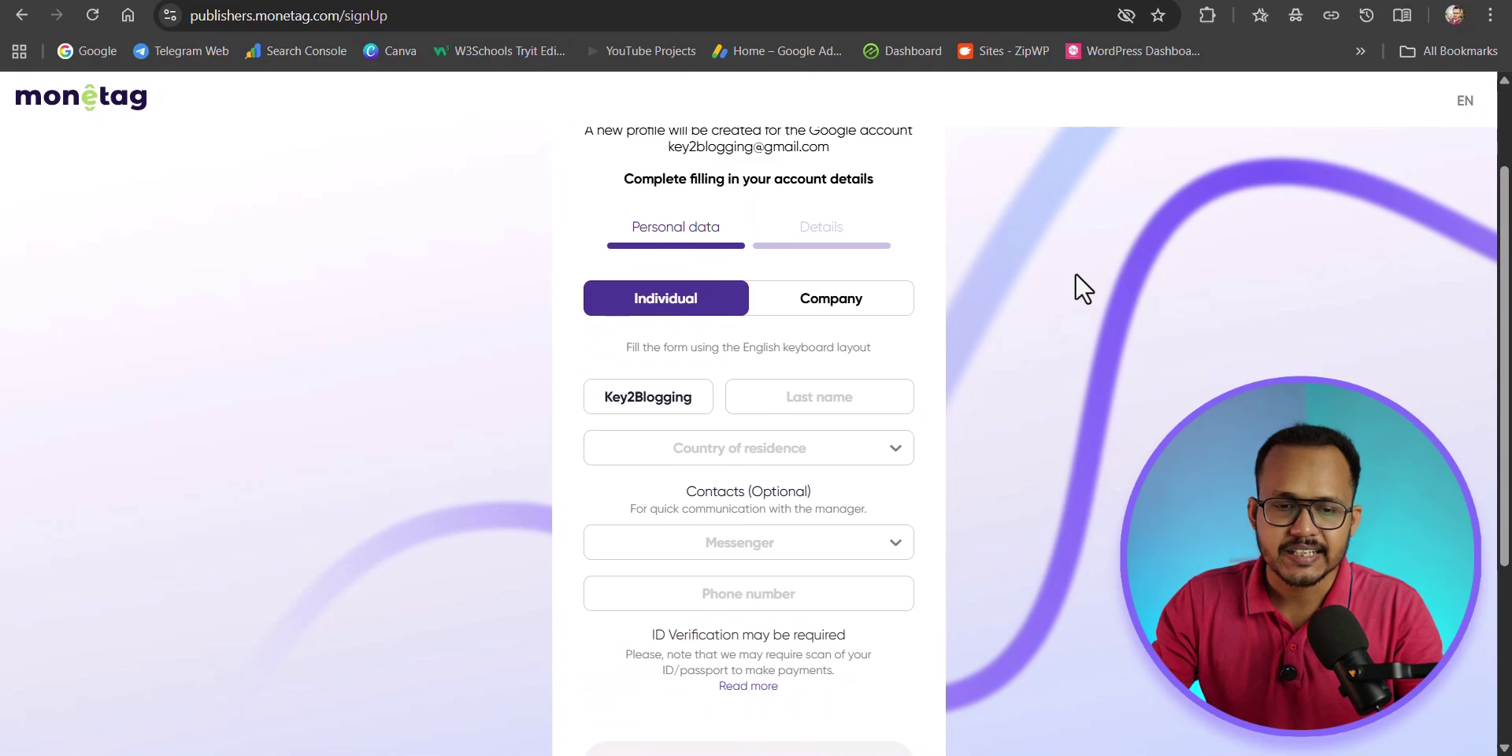
Replace the prefilled first name and enter the user's last name.
{"action": "left_click", "coordinate": [783, 400]}
{"action": "double_click", "coordinate": [693, 396]}
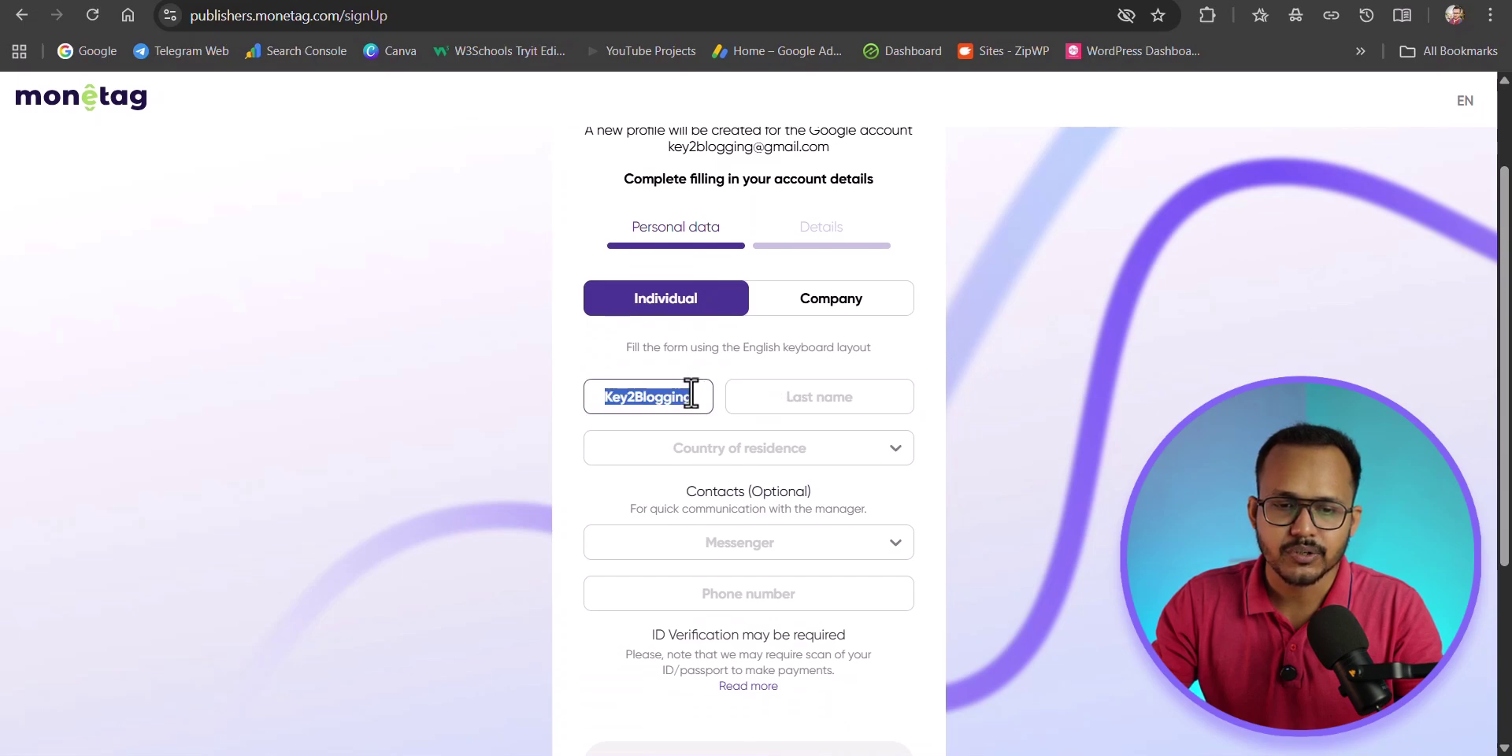
{"action": "key", "text": "BackSpace"}
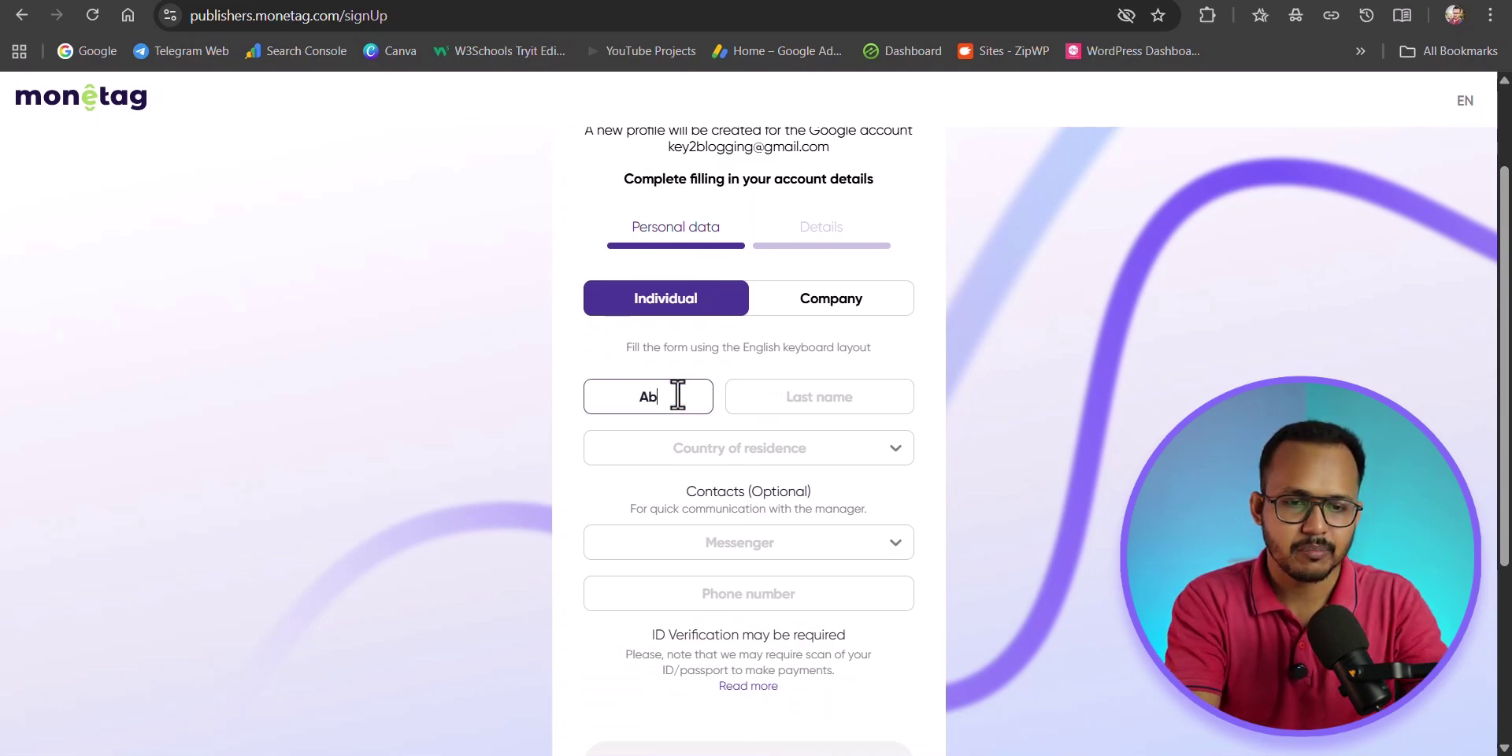
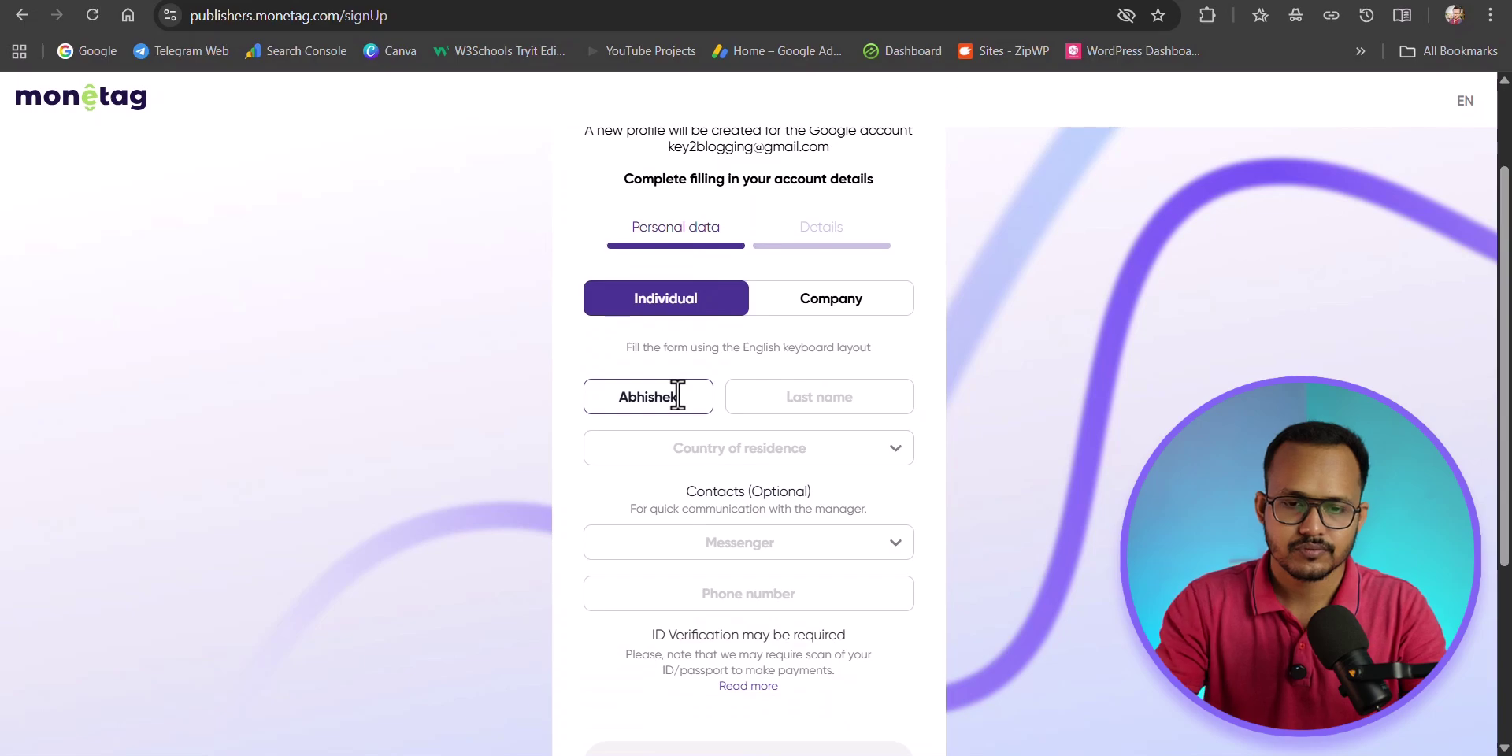
{"action": "left_click", "coordinate": [783, 406]}
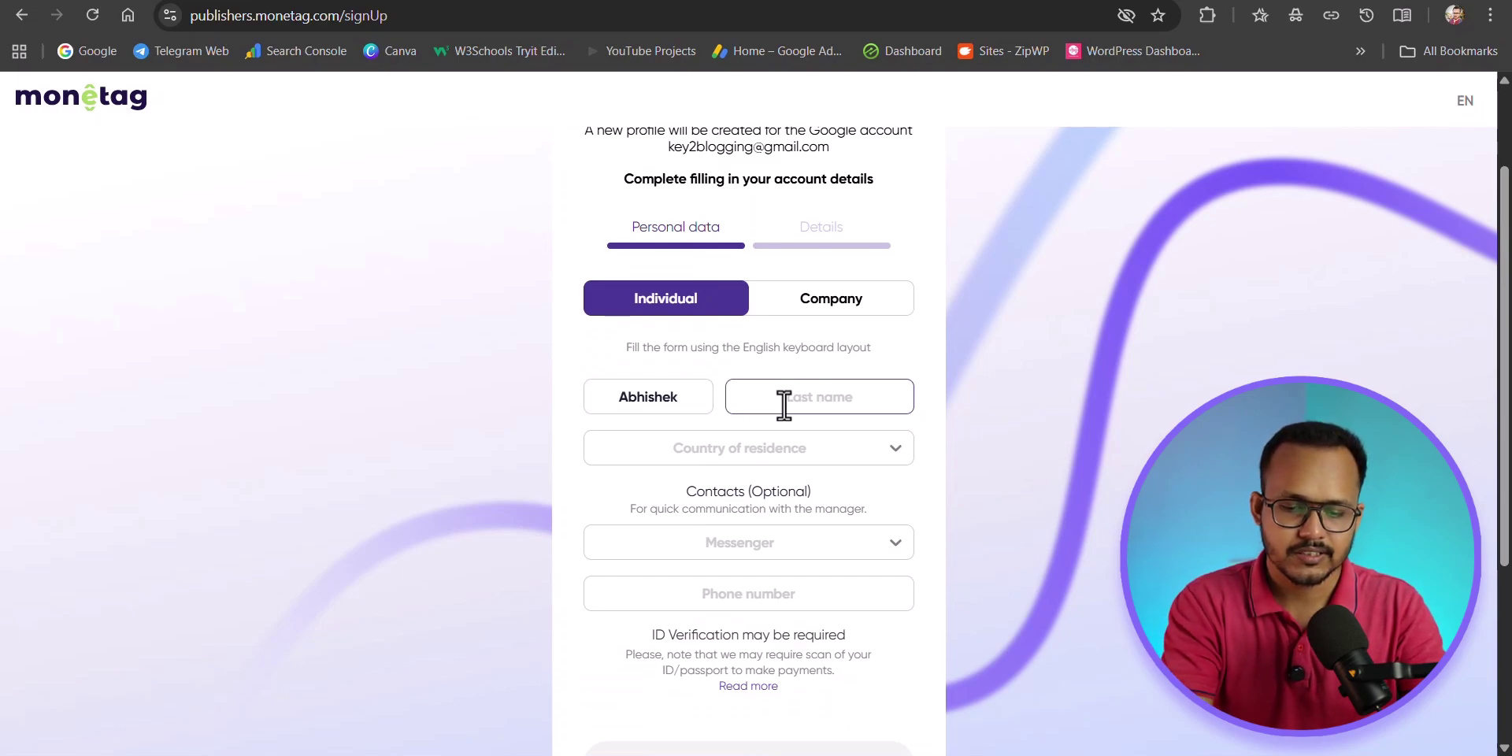
Open the Country of residence list and scroll through the countries.
{"action": "scroll", "coordinate": [875, 418], "scroll_direction": "down", "scroll_amount": 1}
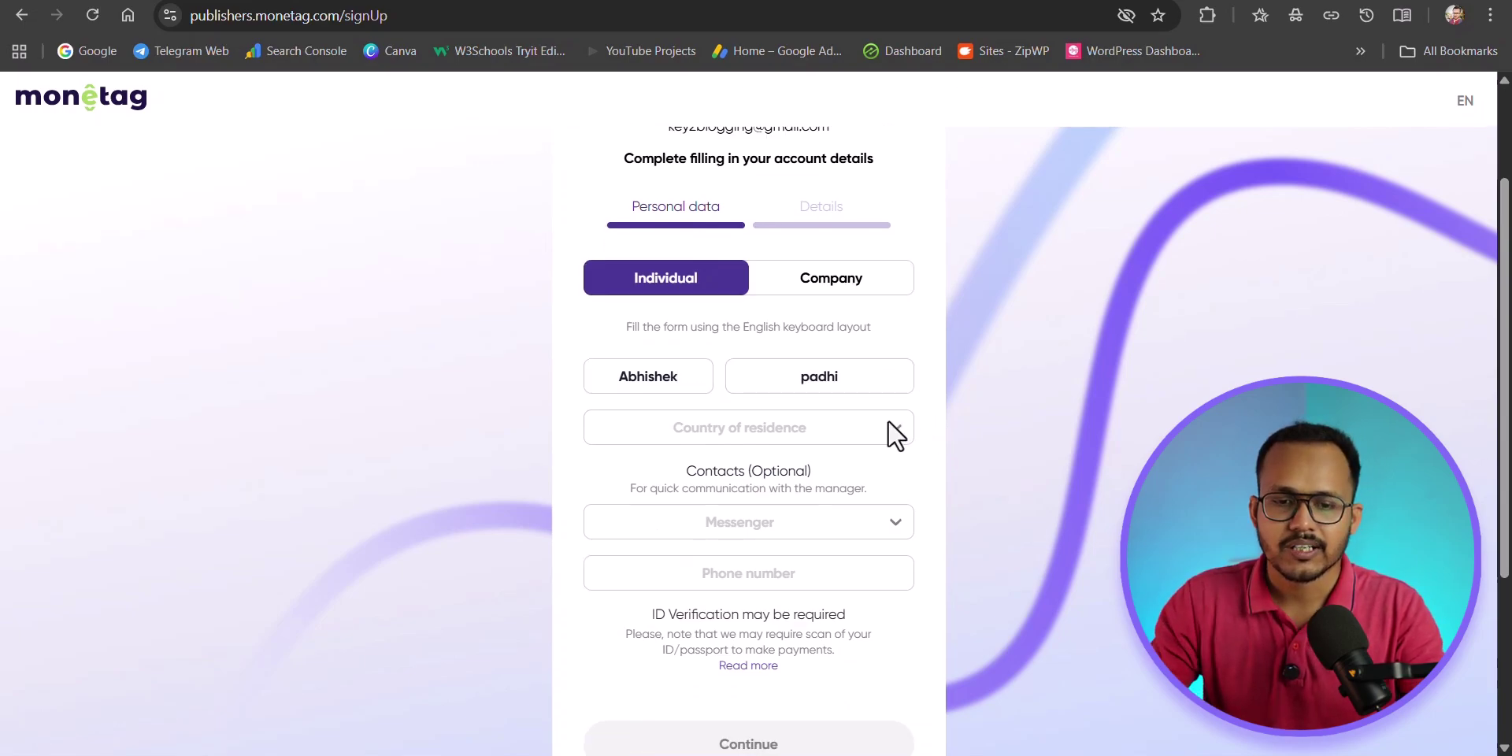
{"action": "left_click", "coordinate": [867, 426]}
{"action": "scroll", "coordinate": [808, 527], "scroll_direction": "down", "scroll_amount": 20}
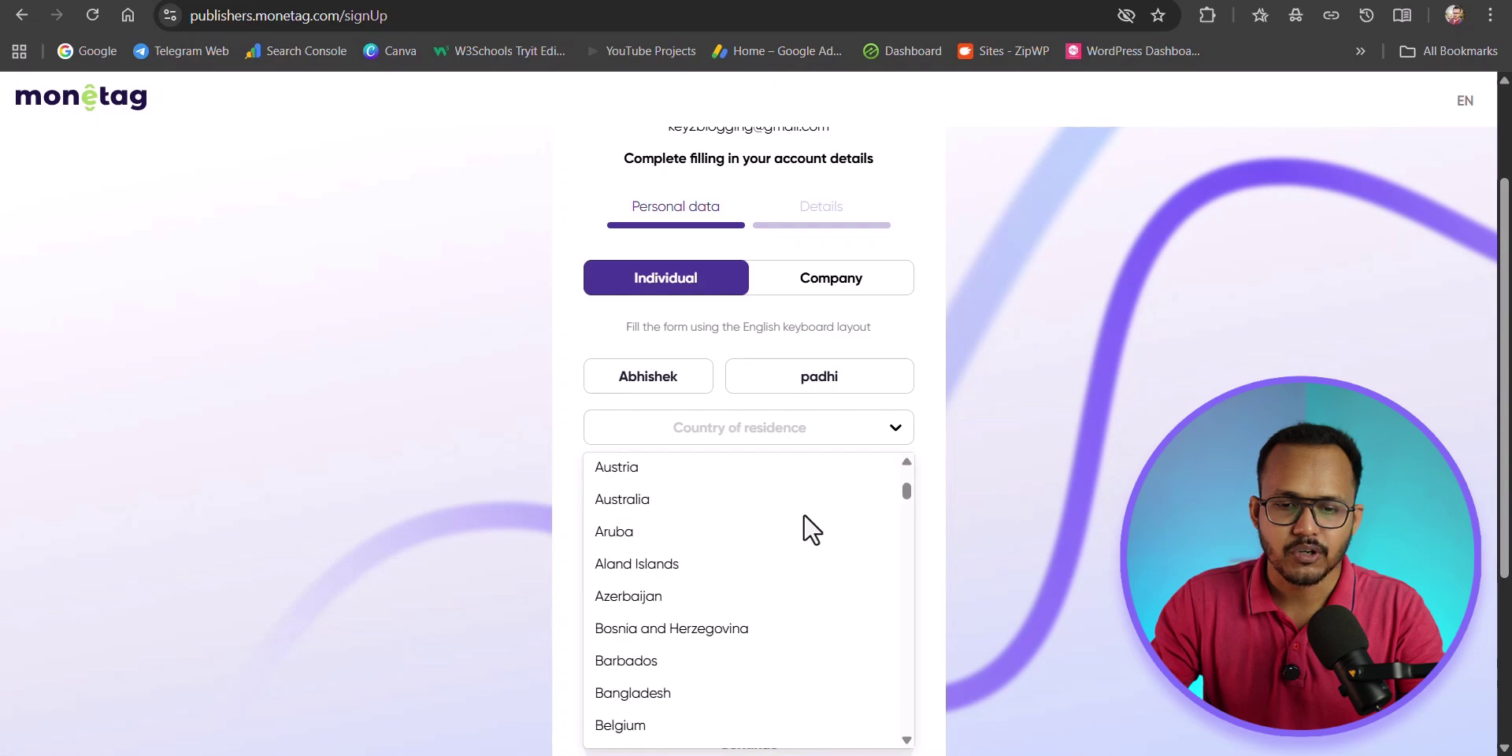
{"action": "scroll", "coordinate": [824, 565], "scroll_direction": "down", "scroll_amount": 10}
{"action": "scroll", "coordinate": [824, 569], "scroll_direction": "up", "scroll_amount": 20}
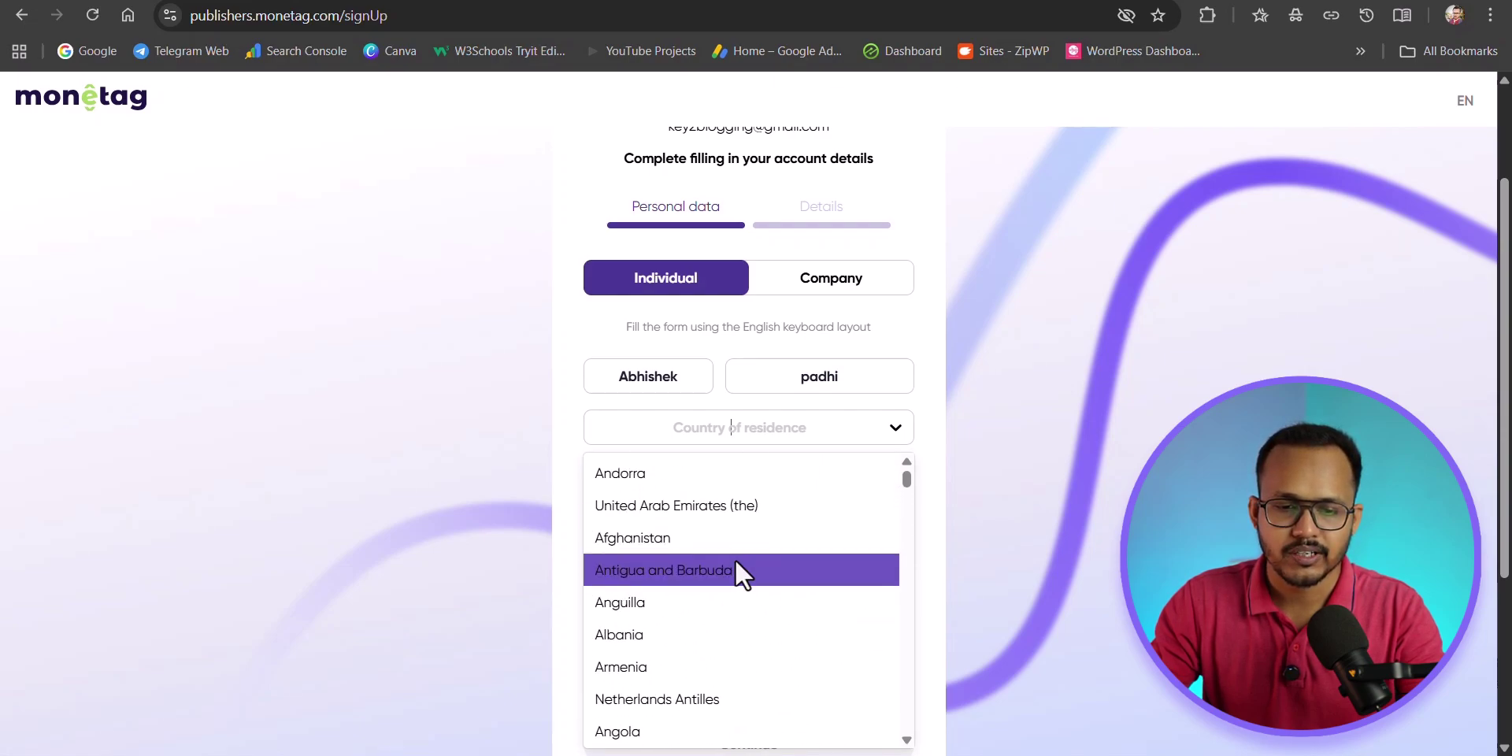
{"action": "scroll", "coordinate": [716, 599], "scroll_direction": "down", "scroll_amount": 10}
{"action": "scroll", "coordinate": [723, 618], "scroll_direction": "down", "scroll_amount": 15}
Set the country of residence to India and the contact messenger to WhatsApp.
{"action": "left_click", "coordinate": [752, 508]}
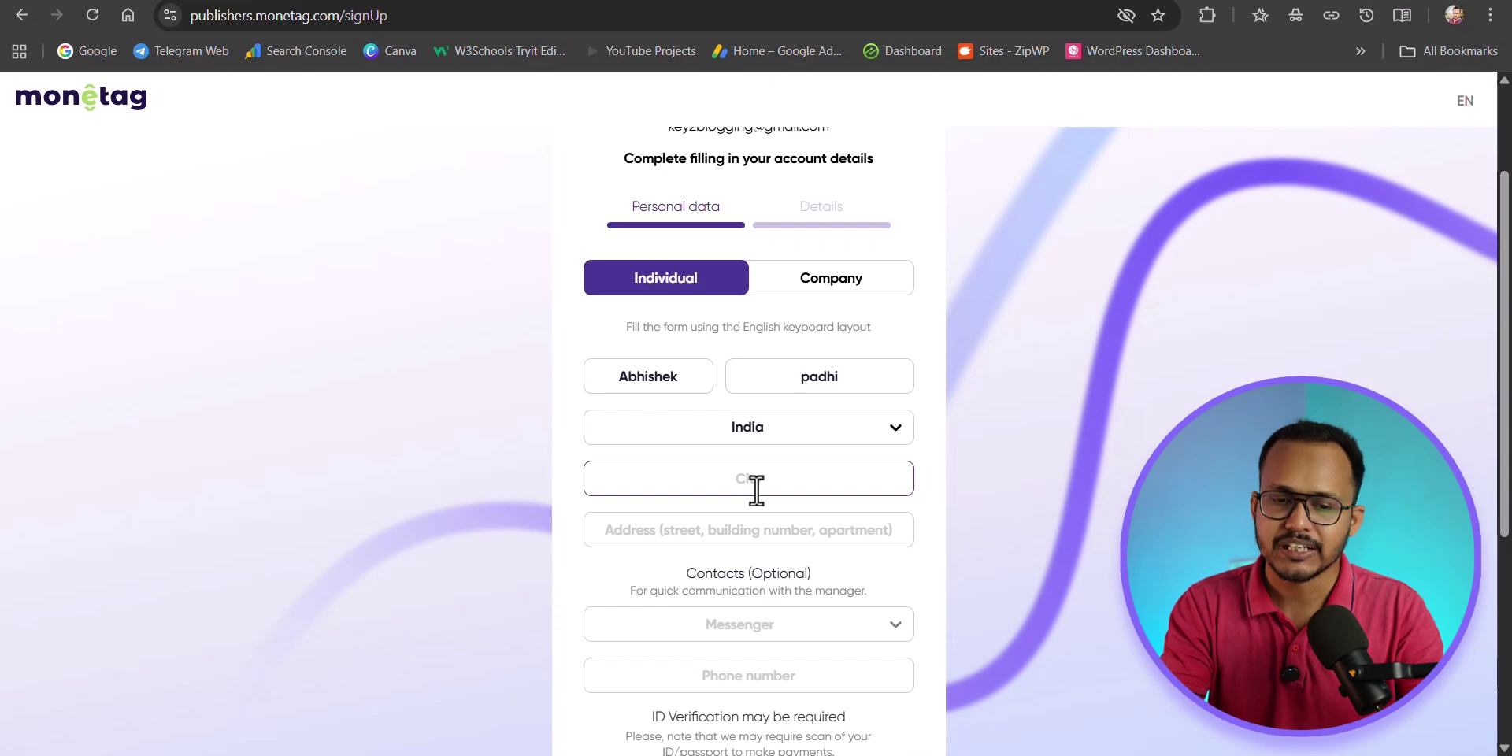
{"action": "scroll", "coordinate": [756, 492], "scroll_direction": "down", "scroll_amount": 2}
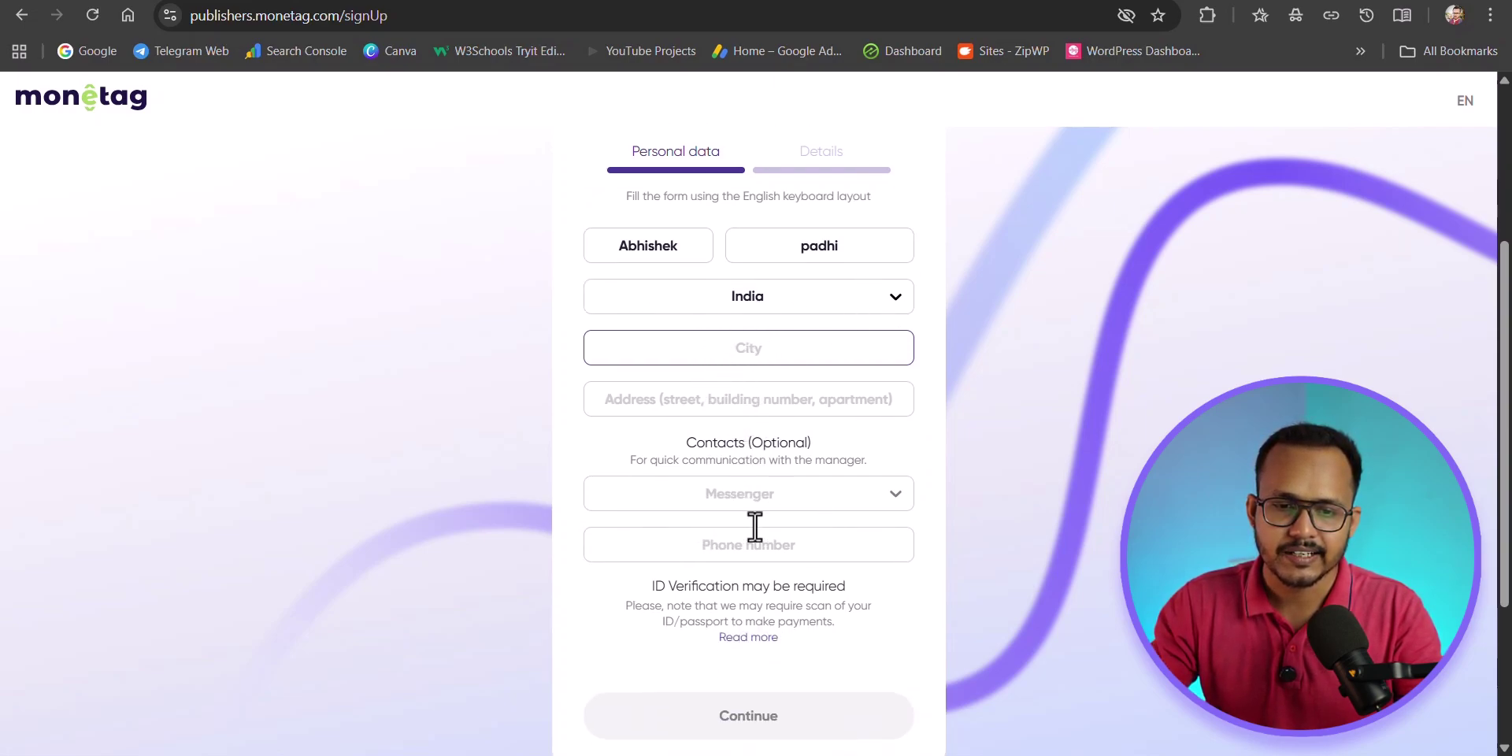
{"action": "left_click", "coordinate": [832, 499]}
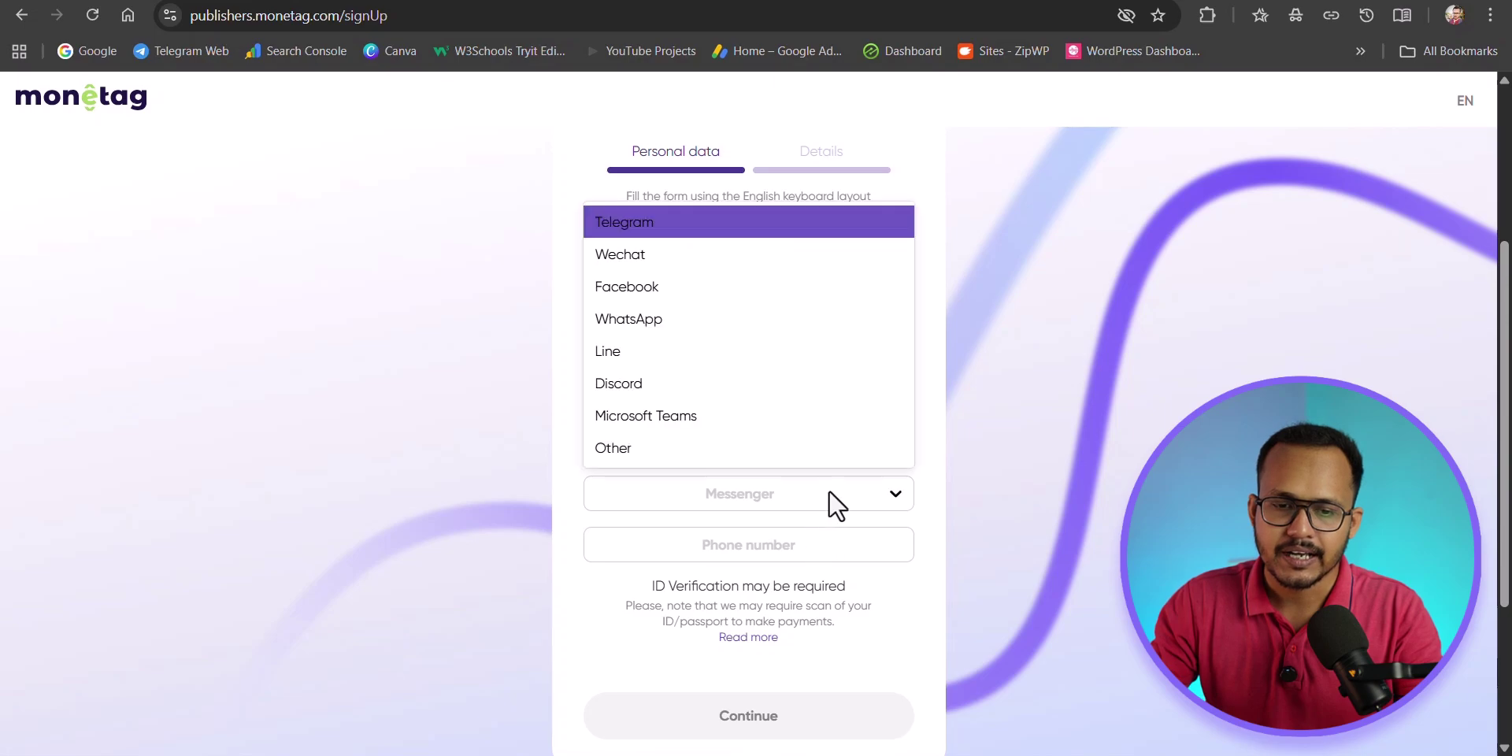
{"action": "left_click", "coordinate": [689, 313]}
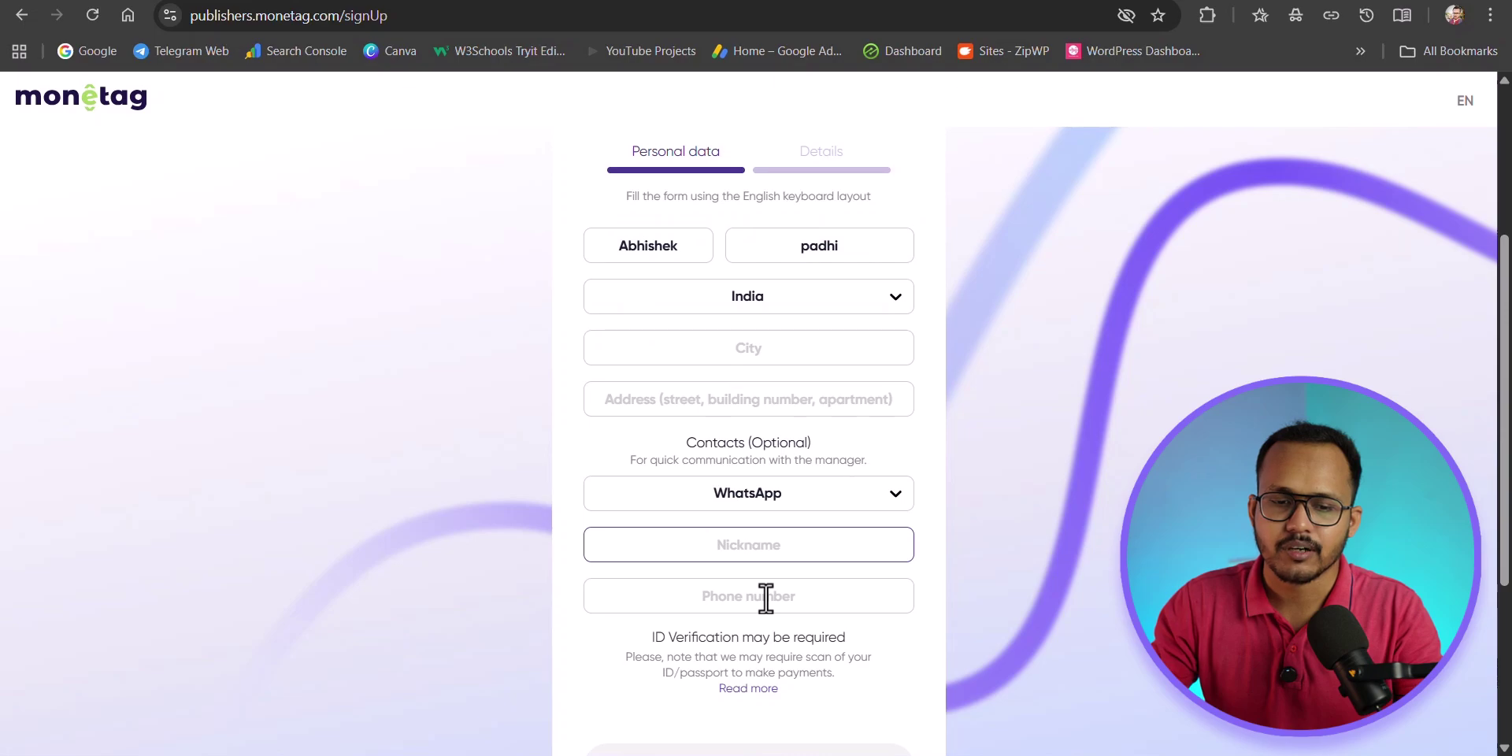
{"action": "scroll", "coordinate": [765, 597], "scroll_direction": "down", "scroll_amount": 3}
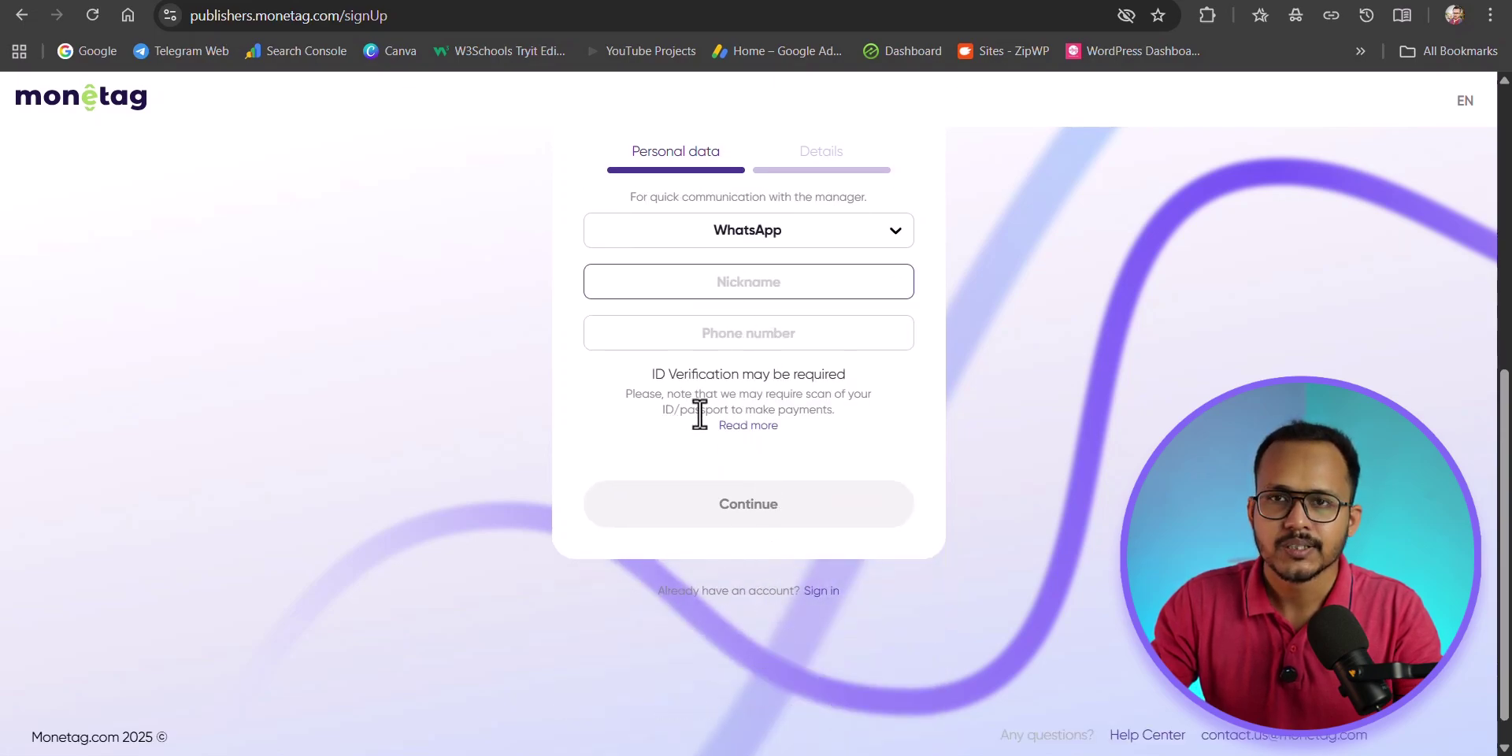
{"action": "scroll", "coordinate": [700, 414], "scroll_direction": "up", "scroll_amount": 3}
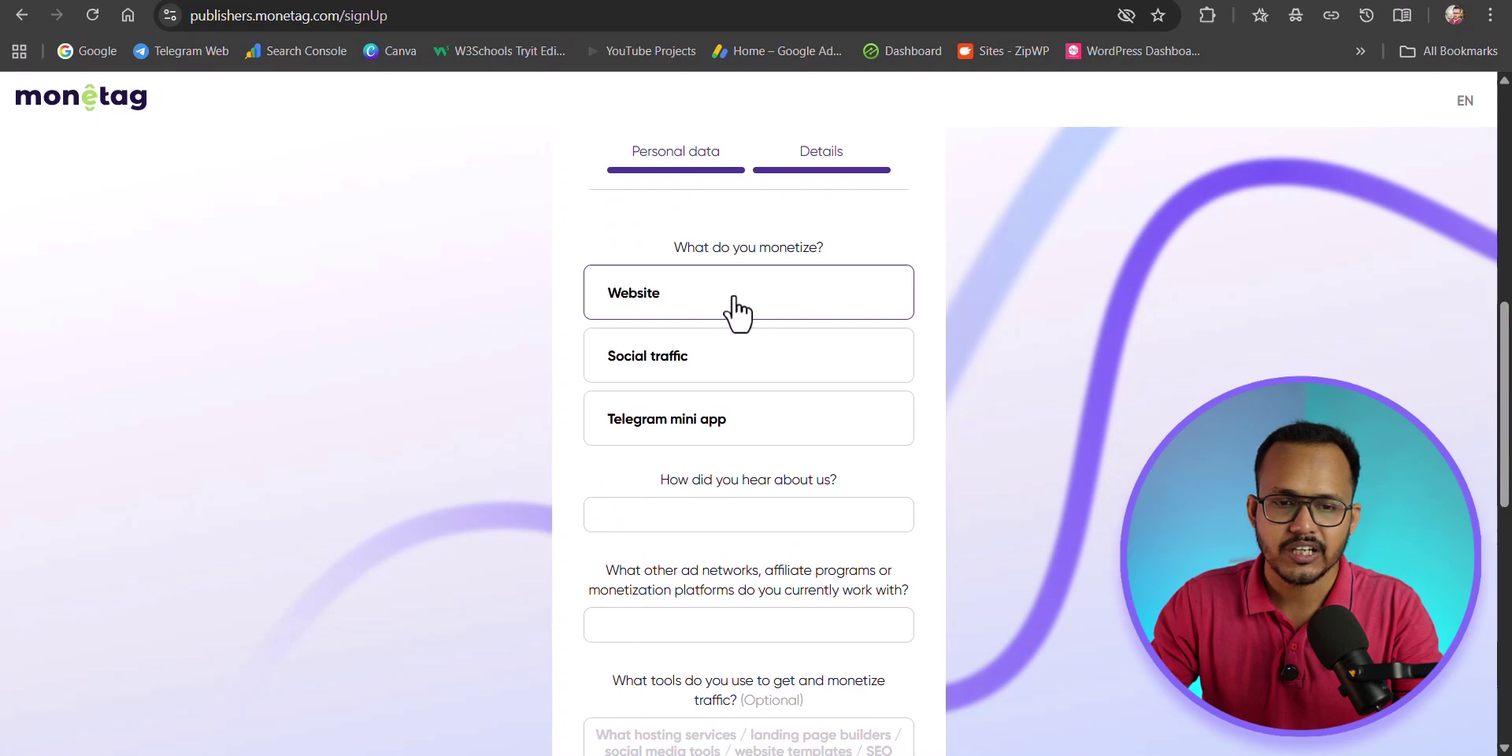
{"action": "left_click", "coordinate": [671, 312]}
{"action": "left_click", "coordinate": [711, 376]}
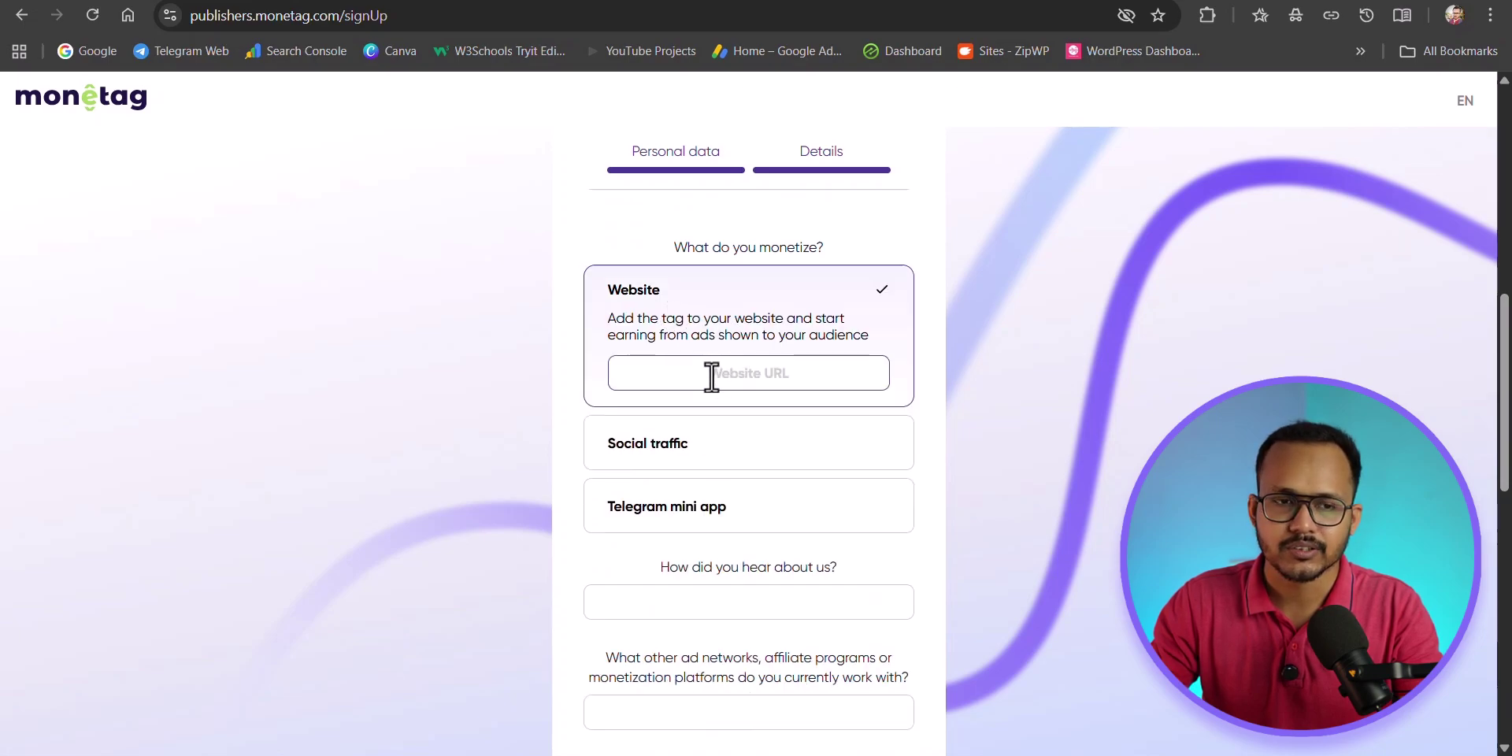
{"action": "key", "text": "ctrl+Tab"}
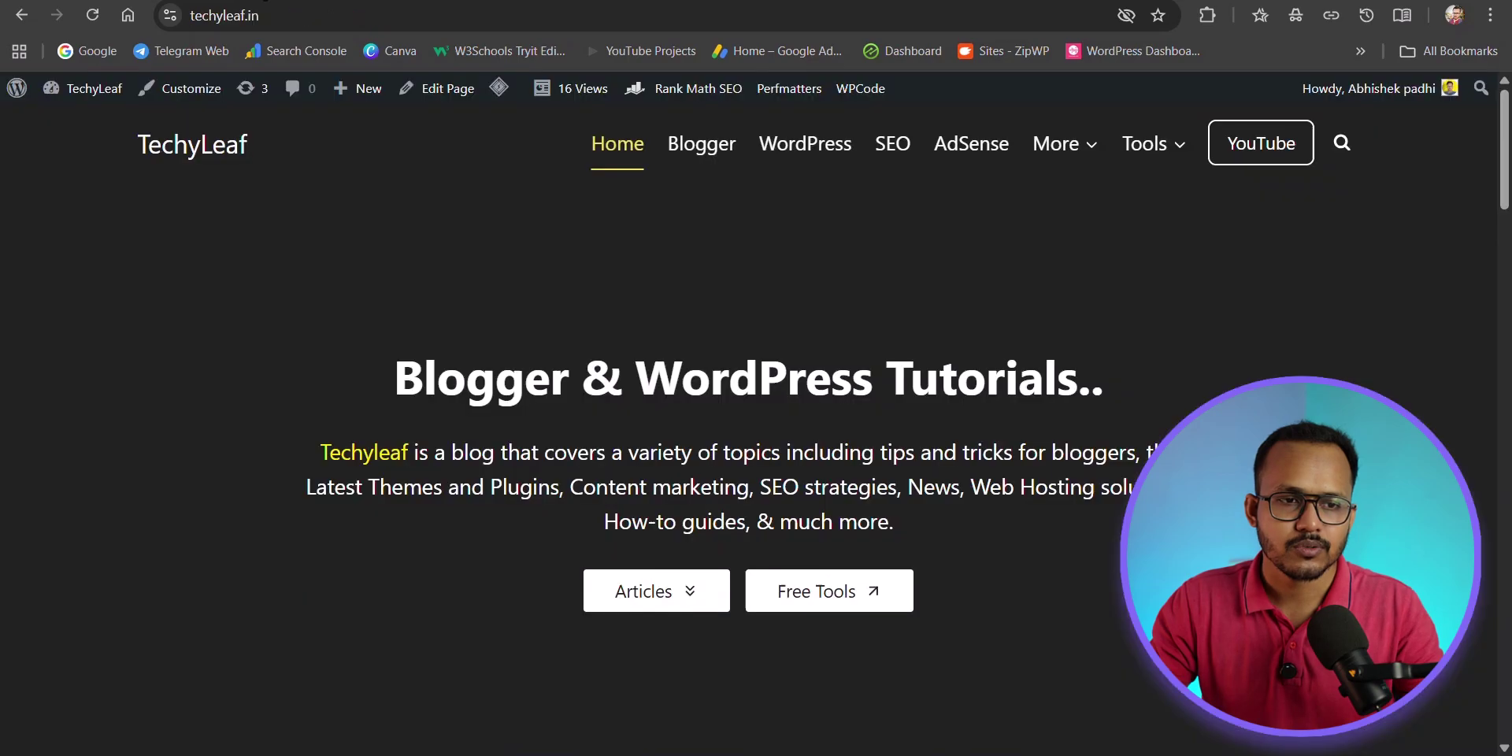
{"action": "left_click", "coordinate": [295, 16]}
{"action": "key", "text": "ctrl+c"}
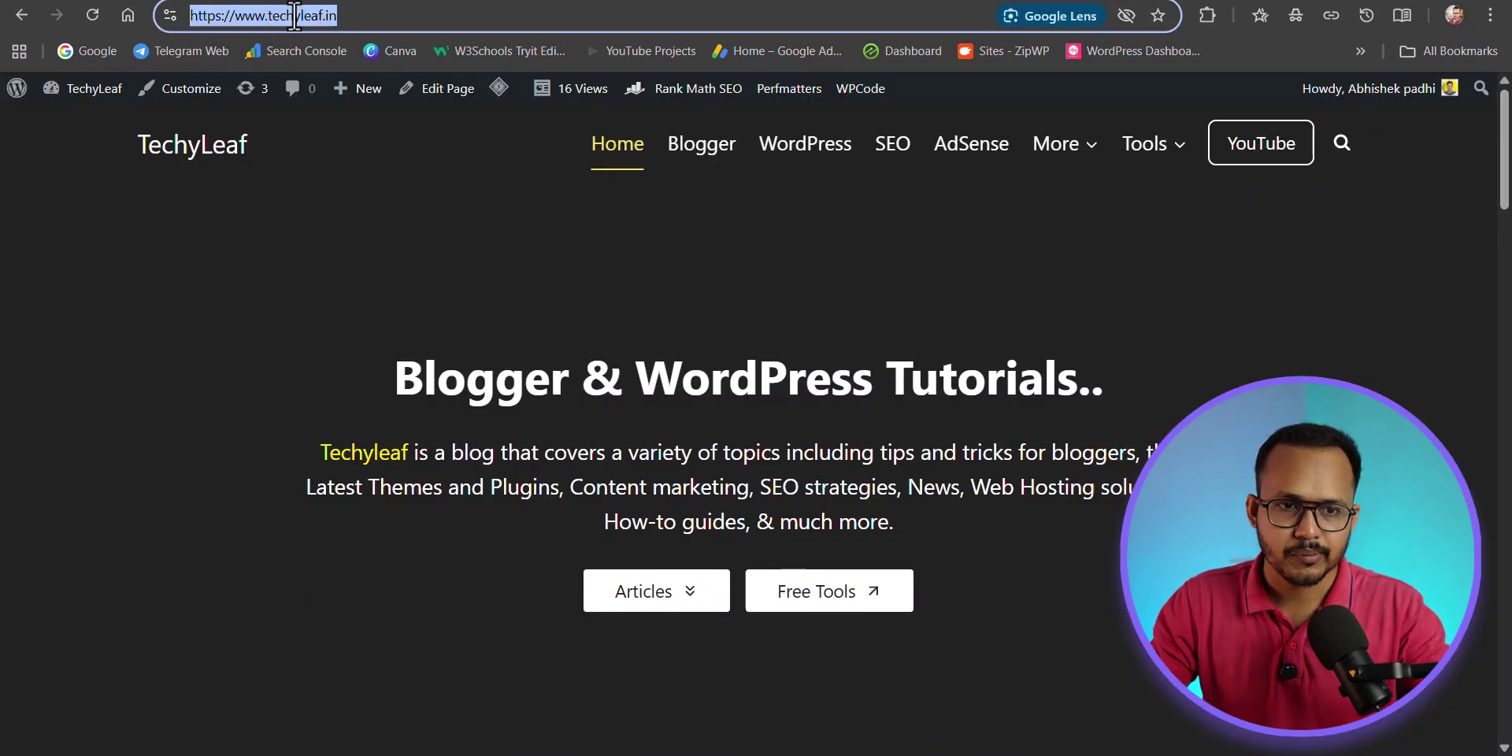
{"action": "key", "text": "ctrl+Tab"}
{"action": "key", "text": "ctrl+v"}
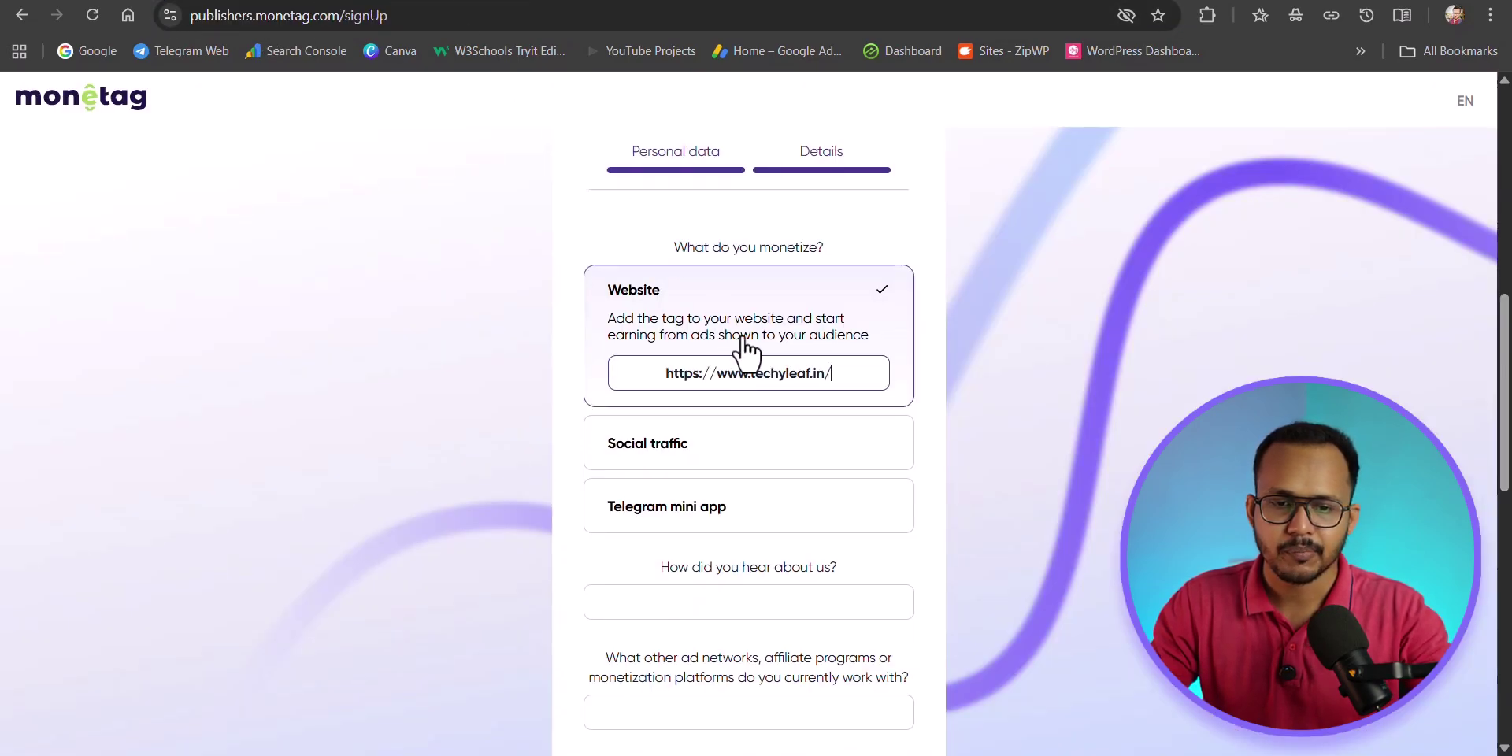
{"action": "scroll", "coordinate": [719, 483], "scroll_direction": "down", "scroll_amount": 3}
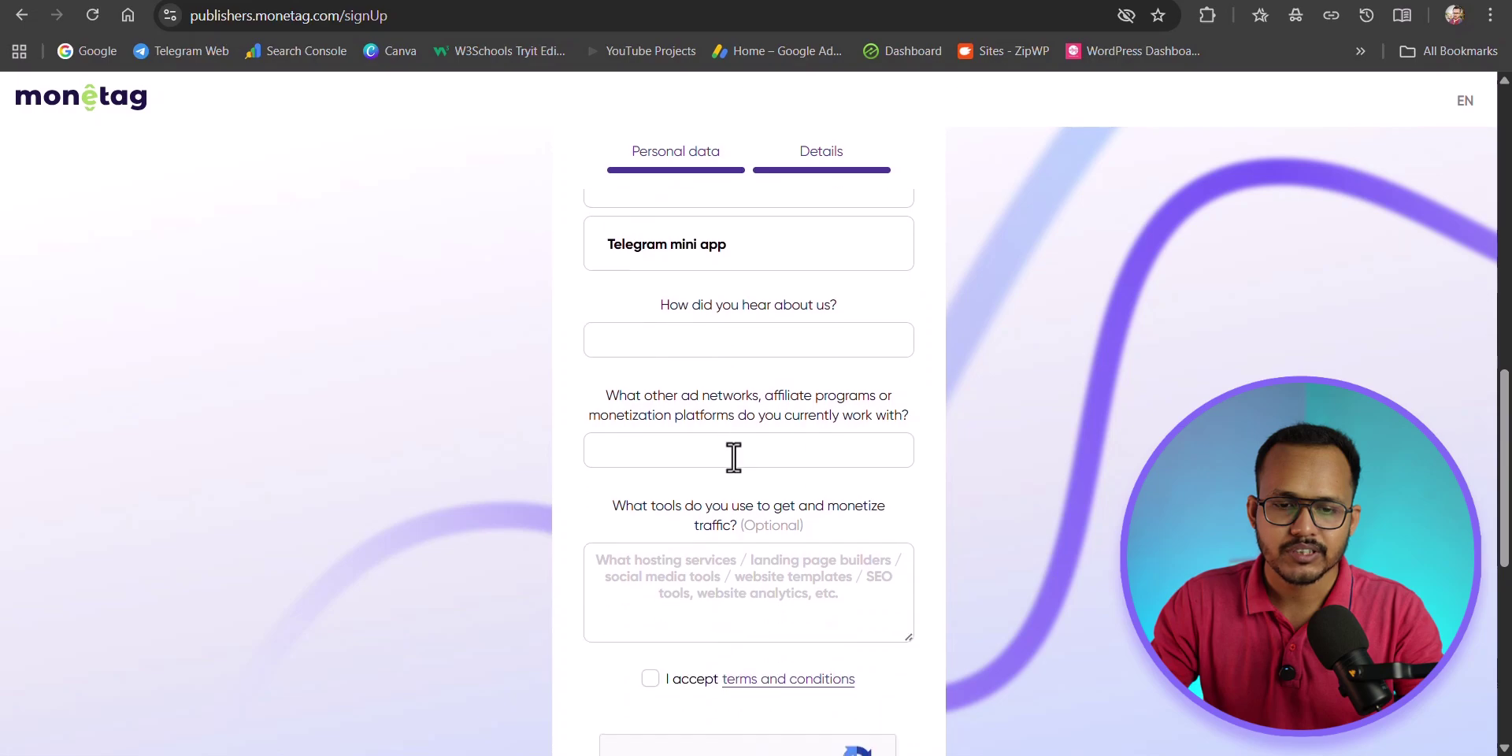
Answer 'Youtube' for how you heard about Monetag and 'Adsense' for other networks.
{"action": "left_click", "coordinate": [794, 335]}
{"action": "type", "text": "Youtube"}
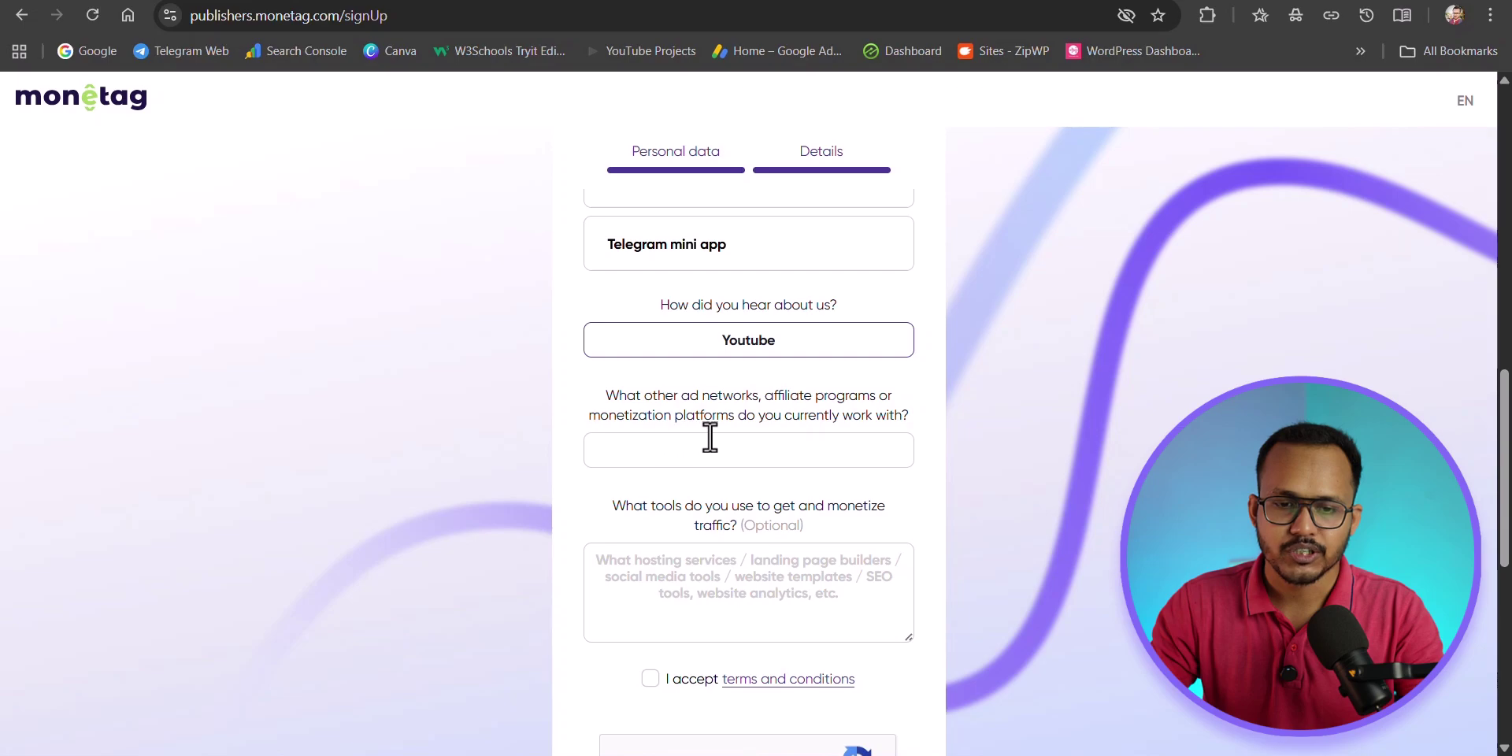
{"action": "left_click", "coordinate": [796, 450]}
{"action": "type", "text": "Adsense"}
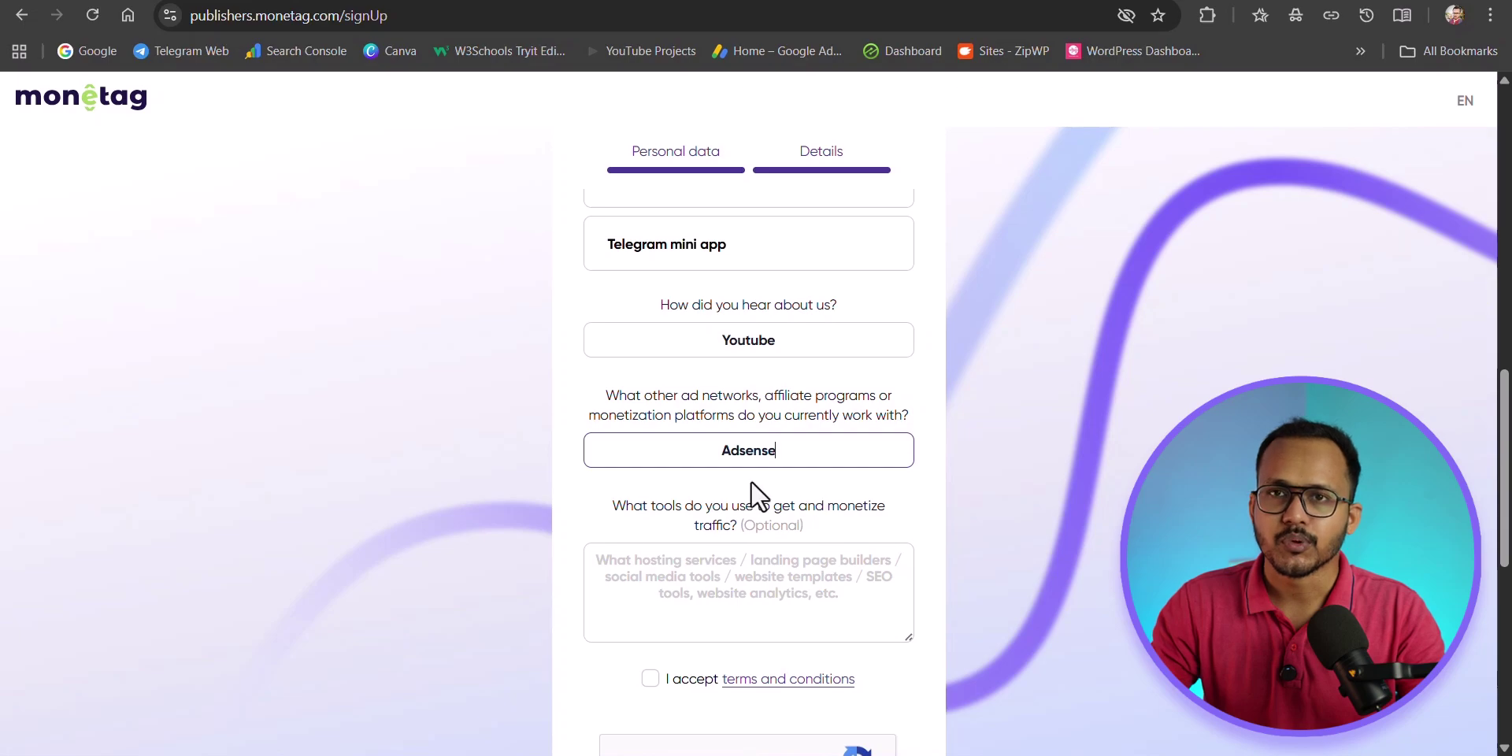
{"action": "left_click", "coordinate": [864, 506]}
{"action": "scroll", "coordinate": [864, 507], "scroll_direction": "down", "scroll_amount": 2}
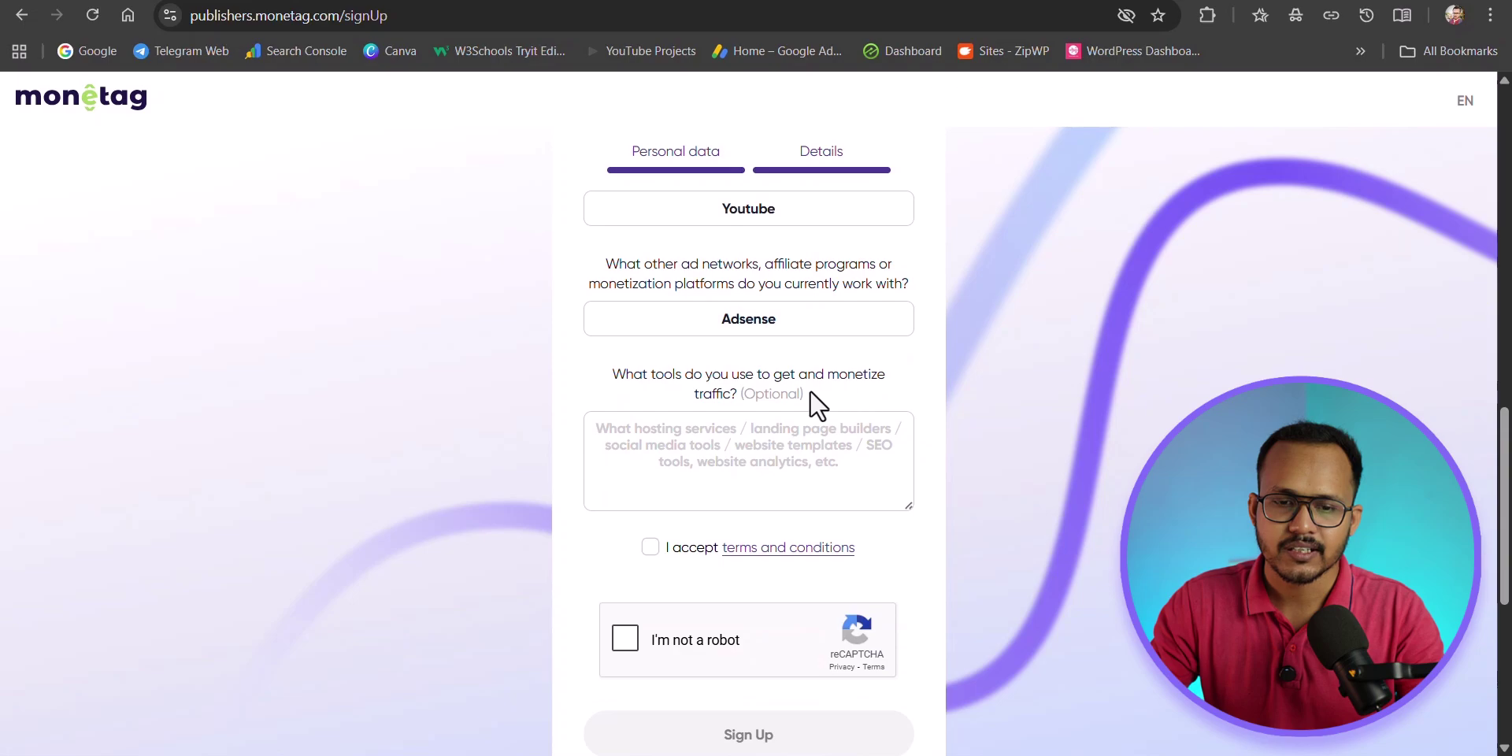
Enter 'Affiliate marketing, Ads' as tools used, accept the terms and pass the robot check.
{"action": "left_click", "coordinate": [693, 445]}
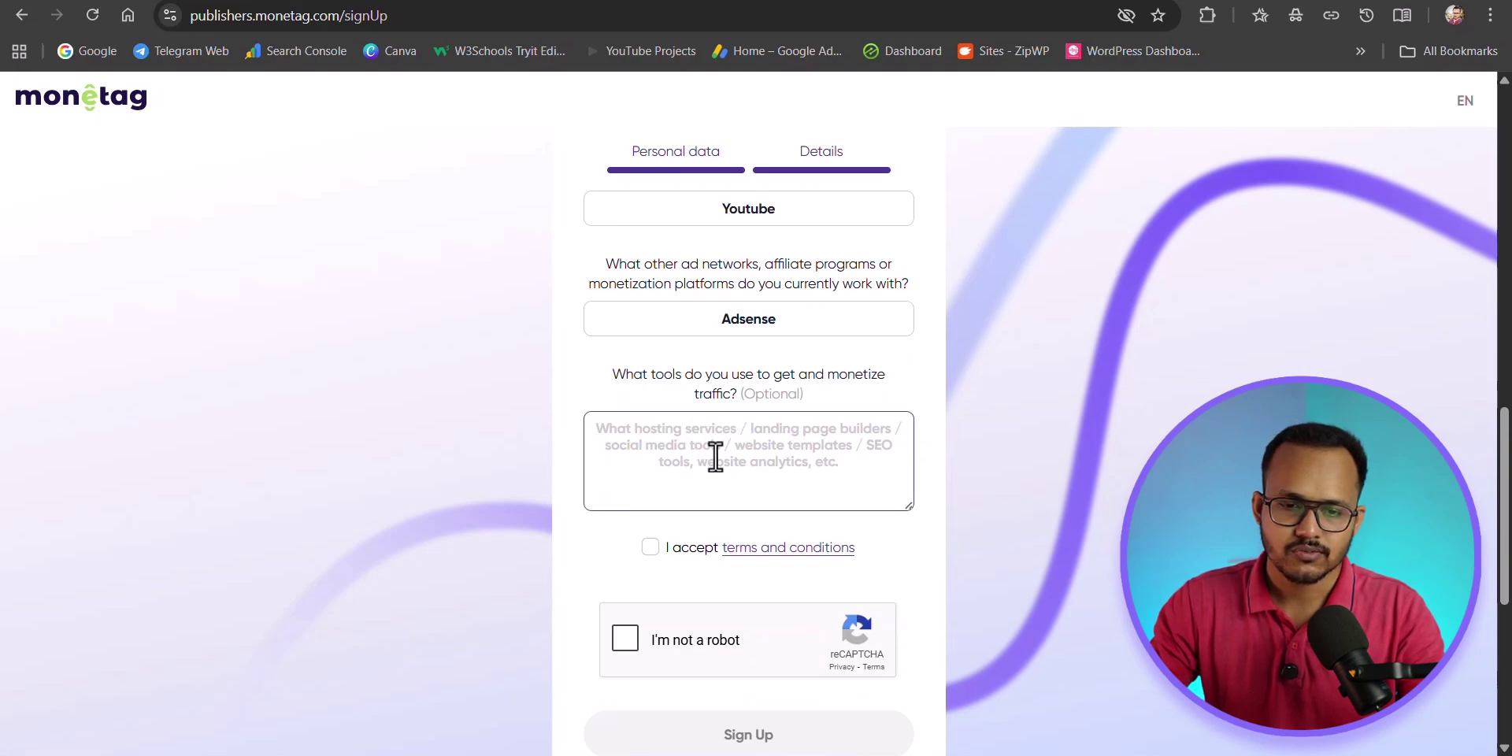
{"action": "type", "text": "Affiliate marketing, Ads"}
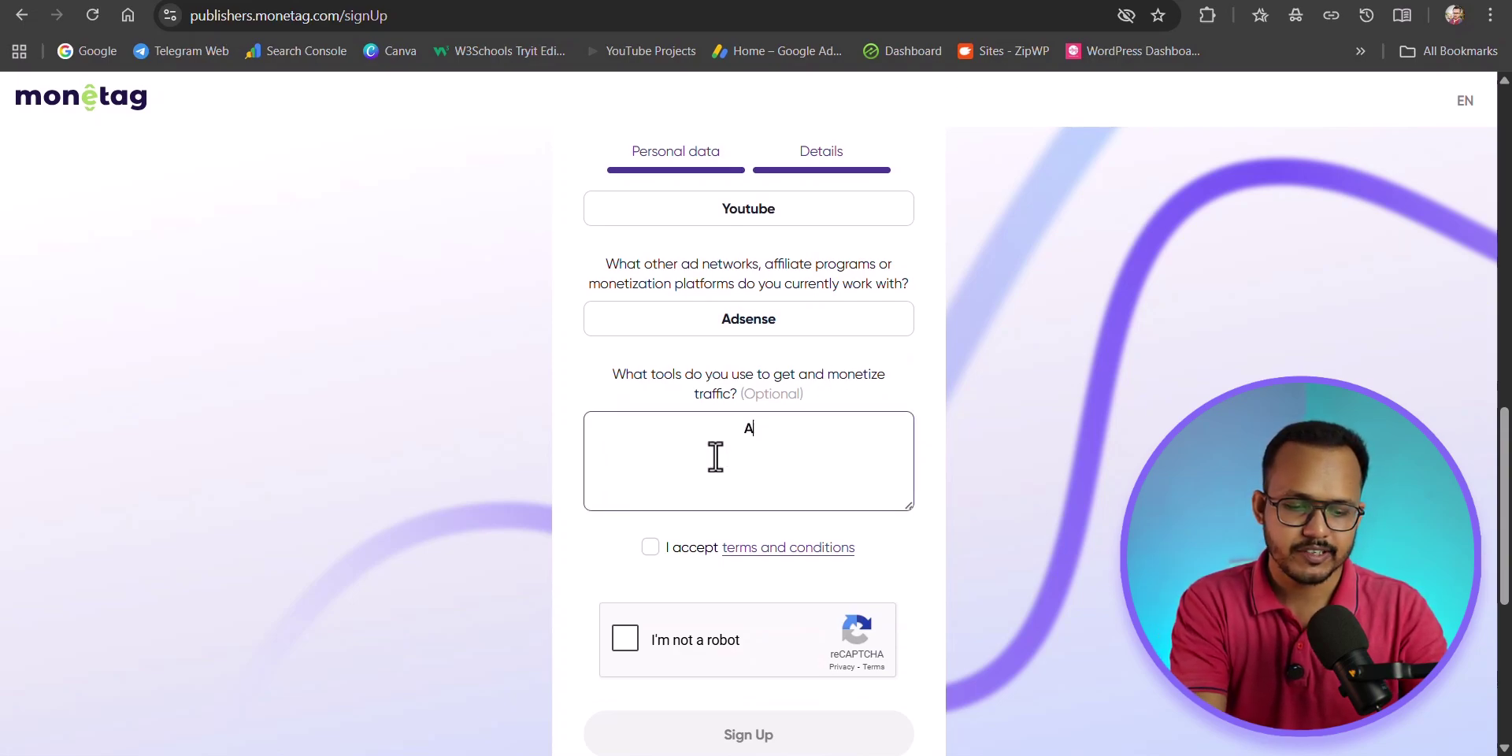
{"action": "left_click", "coordinate": [650, 549]}
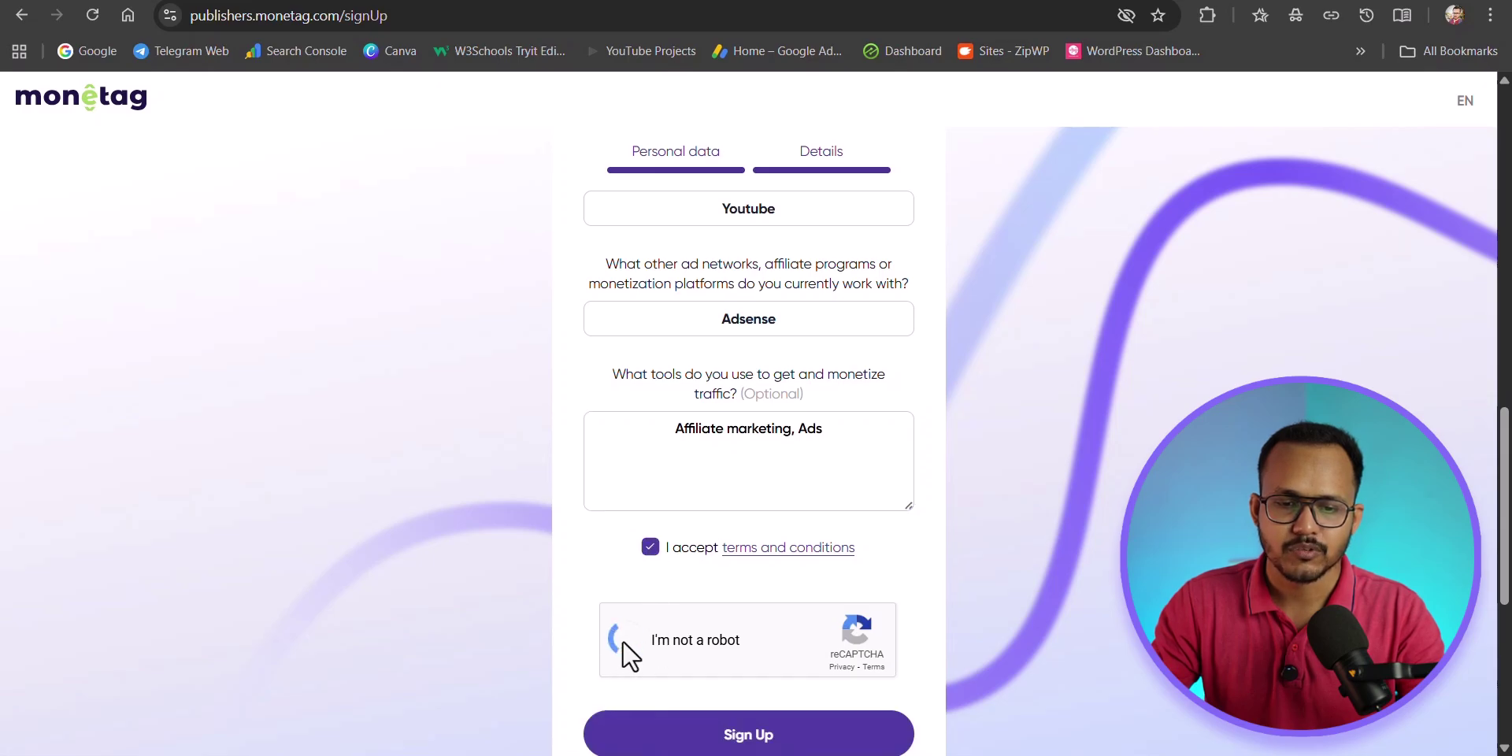
{"action": "left_click", "coordinate": [740, 737]}
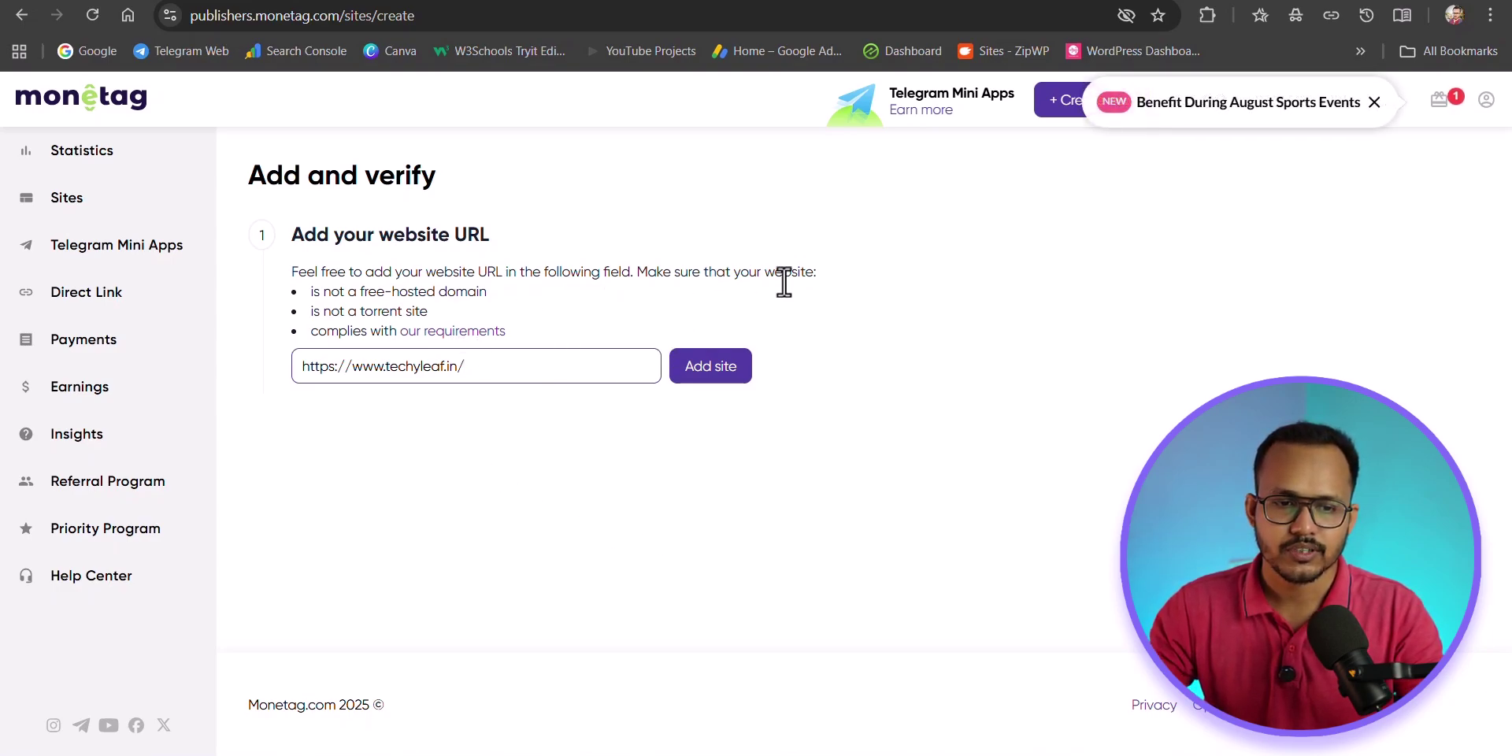
{"action": "left_click", "coordinate": [717, 386]}
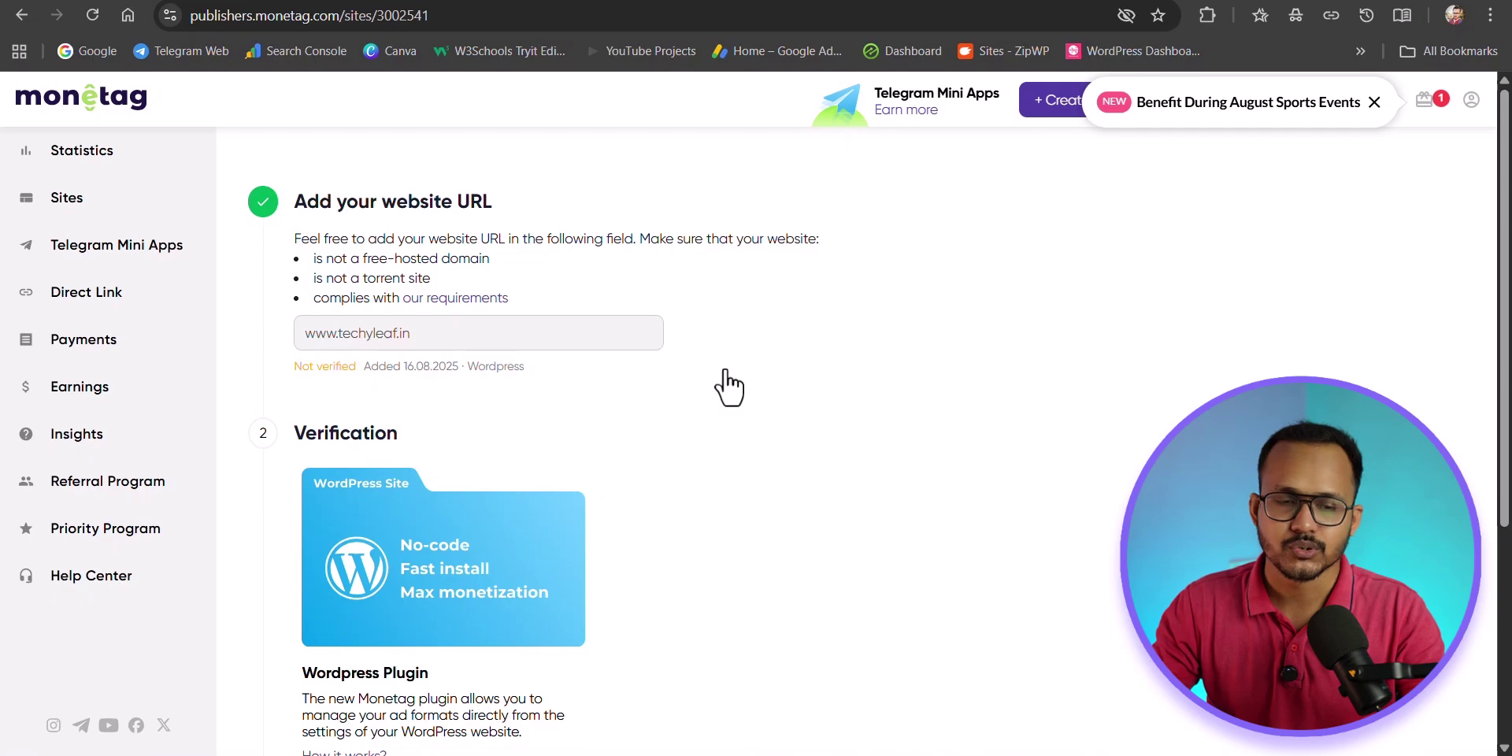
{"action": "scroll", "coordinate": [752, 425], "scroll_direction": "down", "scroll_amount": 2}
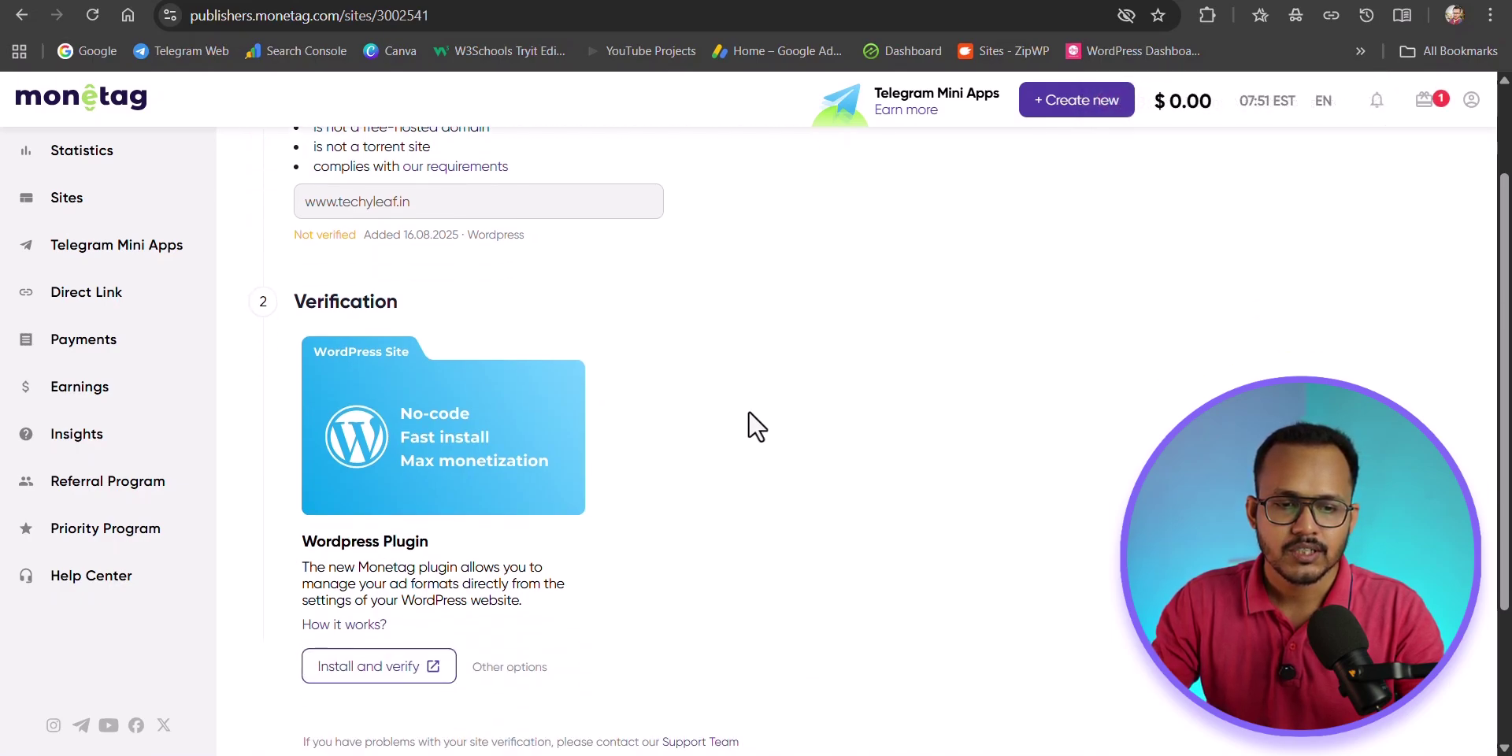
{"action": "scroll", "coordinate": [601, 339], "scroll_direction": "up", "scroll_amount": 2}
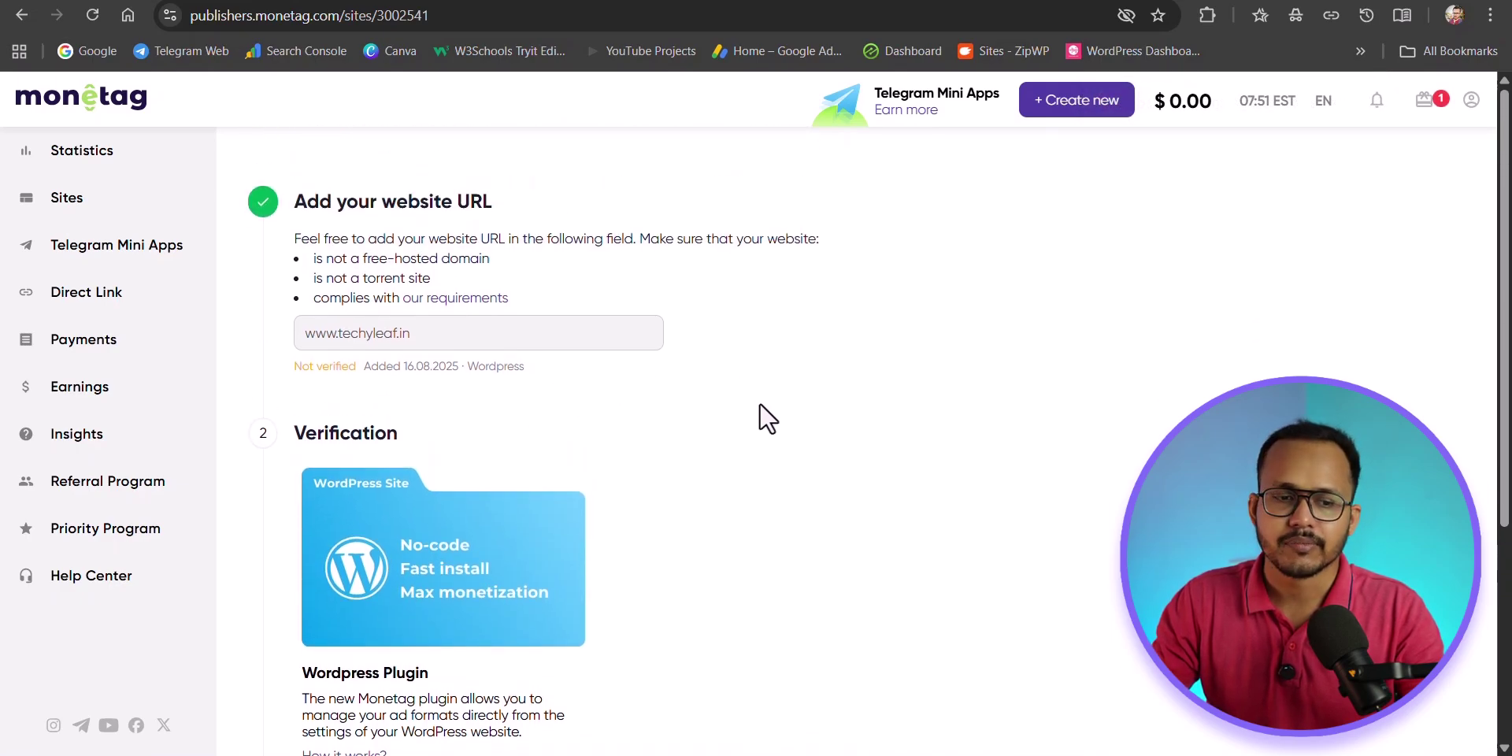
{"action": "scroll", "coordinate": [760, 405], "scroll_direction": "down", "scroll_amount": 4}
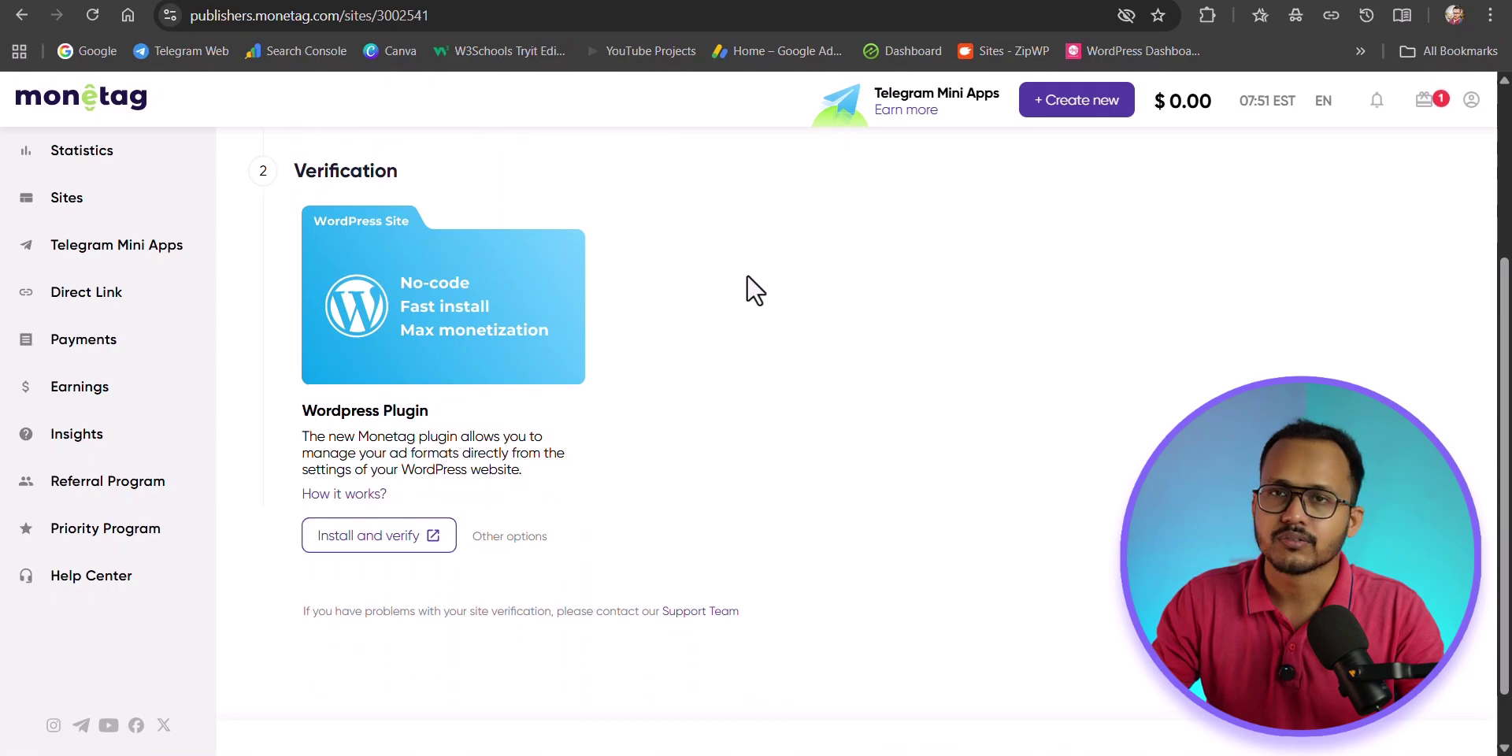
Choose the Insert code verification method and copy its meta tag.
{"action": "left_click", "coordinate": [501, 537]}
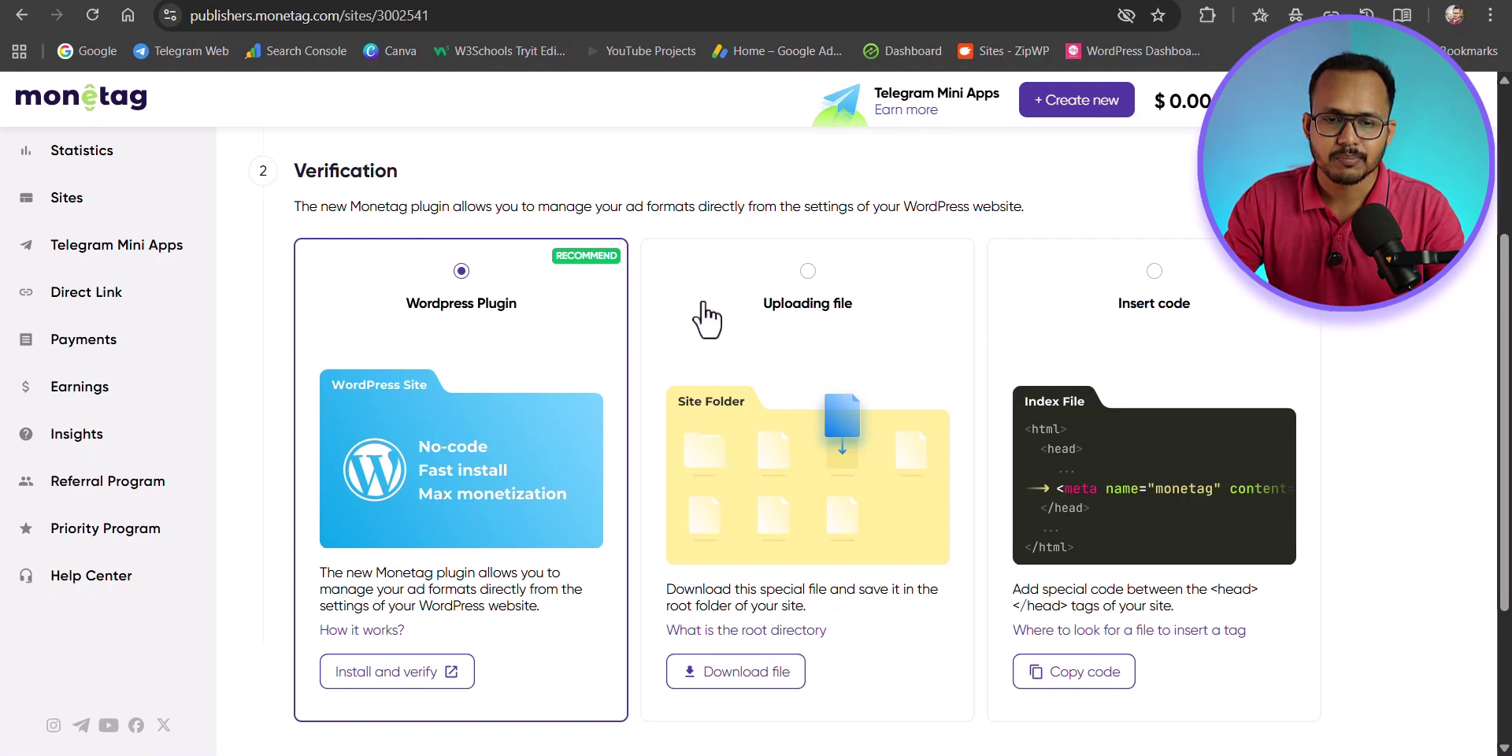
{"action": "left_click", "coordinate": [863, 286]}
{"action": "left_click", "coordinate": [1184, 274]}
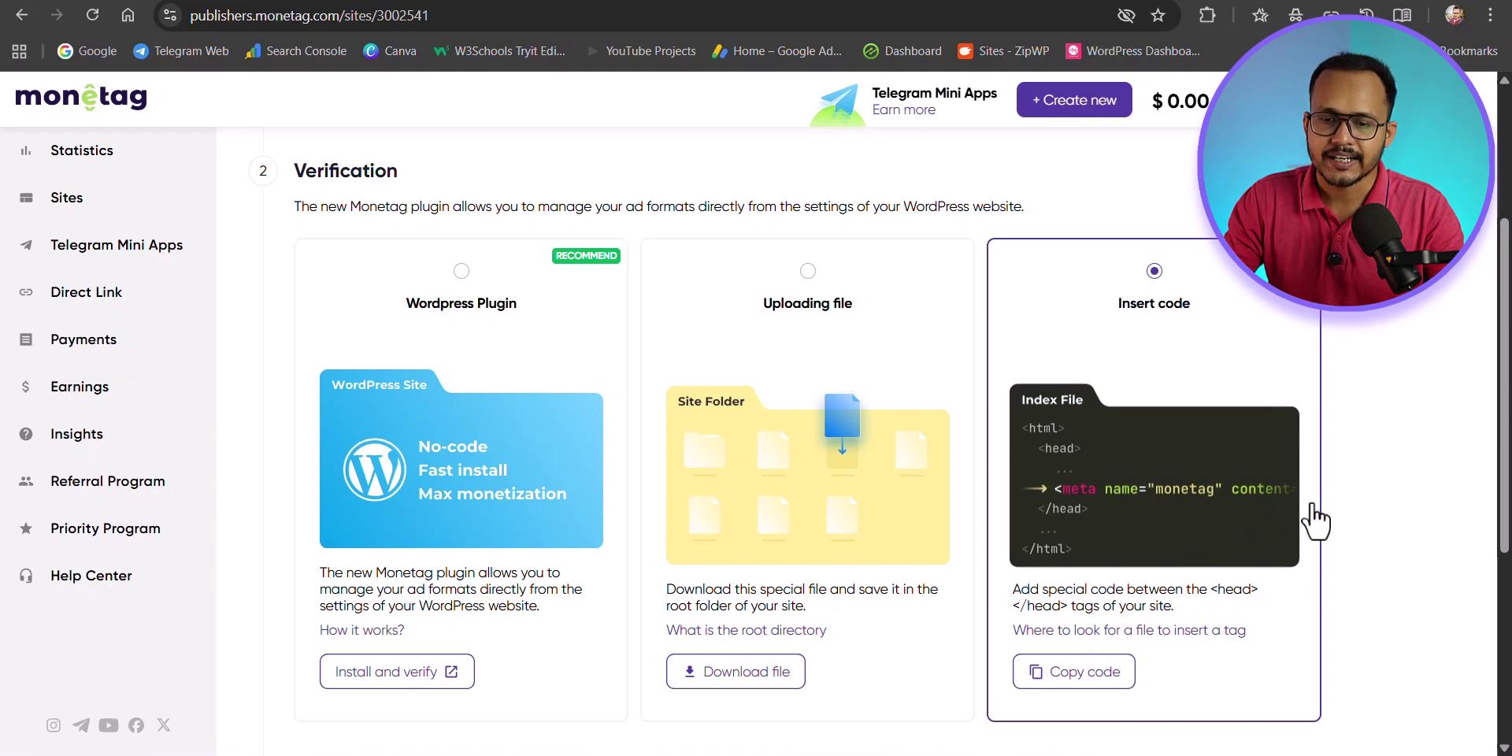
{"action": "left_click", "coordinate": [1091, 673]}
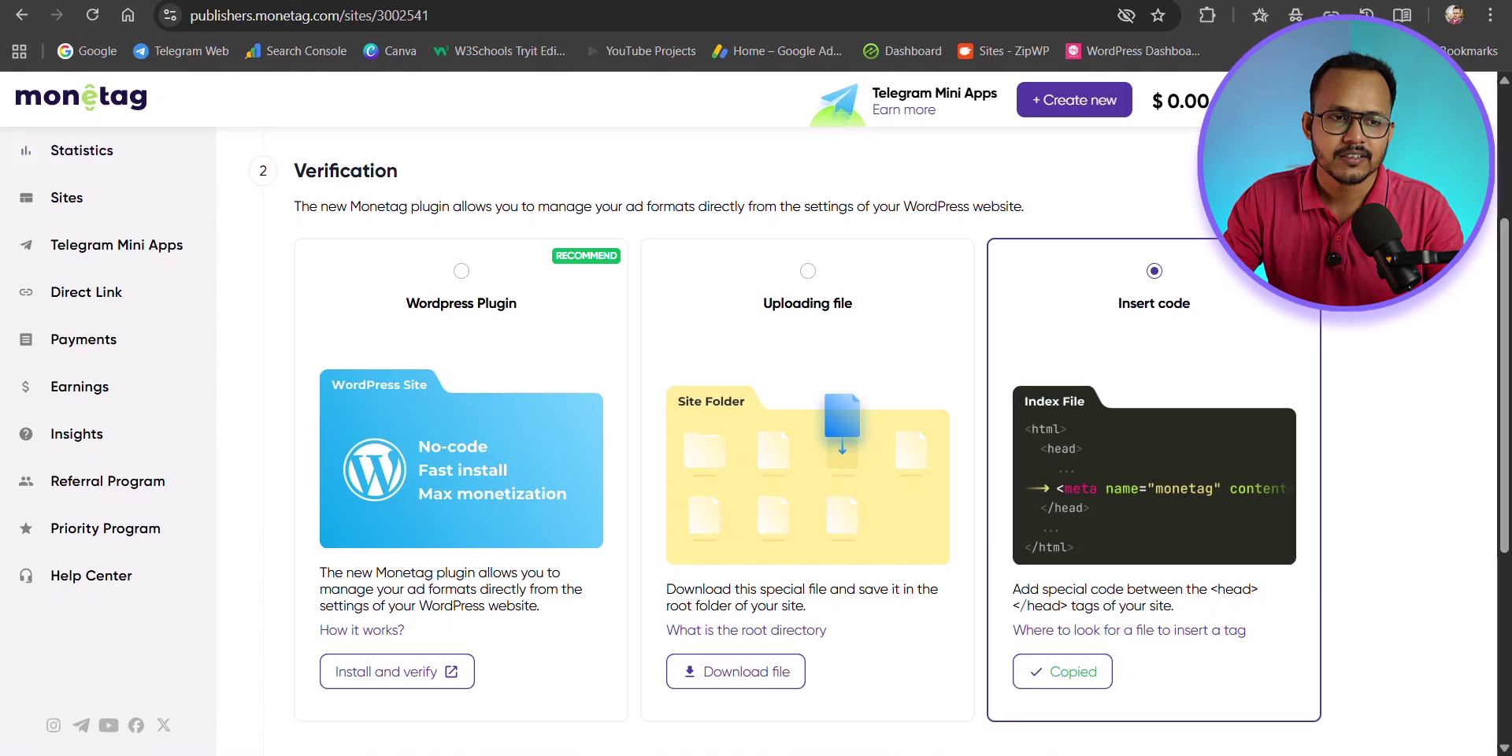
{"action": "key", "text": "ctrl+Tab"}
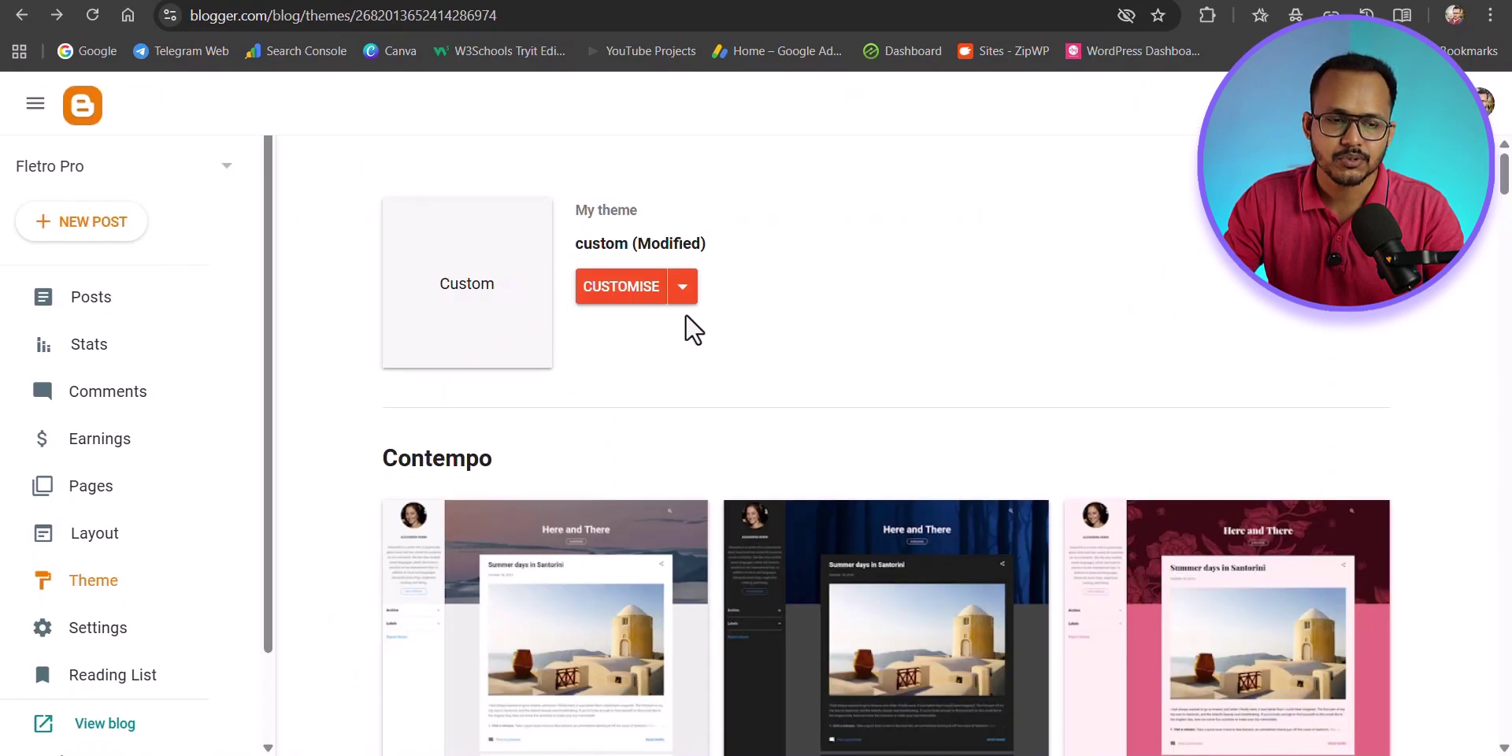
Paste the Monetag meta tag below <head> in the Blogger theme's HTML.
{"action": "left_click", "coordinate": [682, 298]}
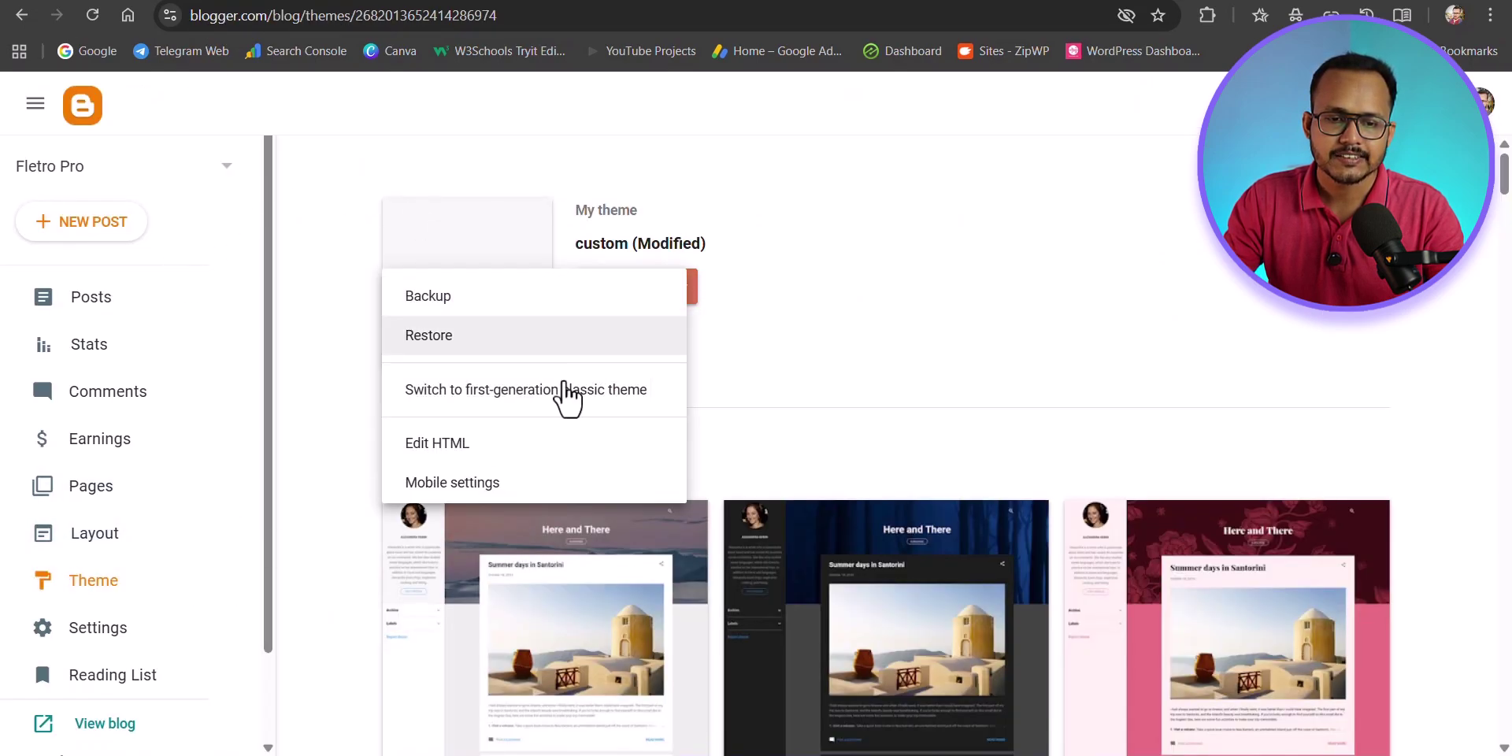
{"action": "left_click", "coordinate": [497, 445]}
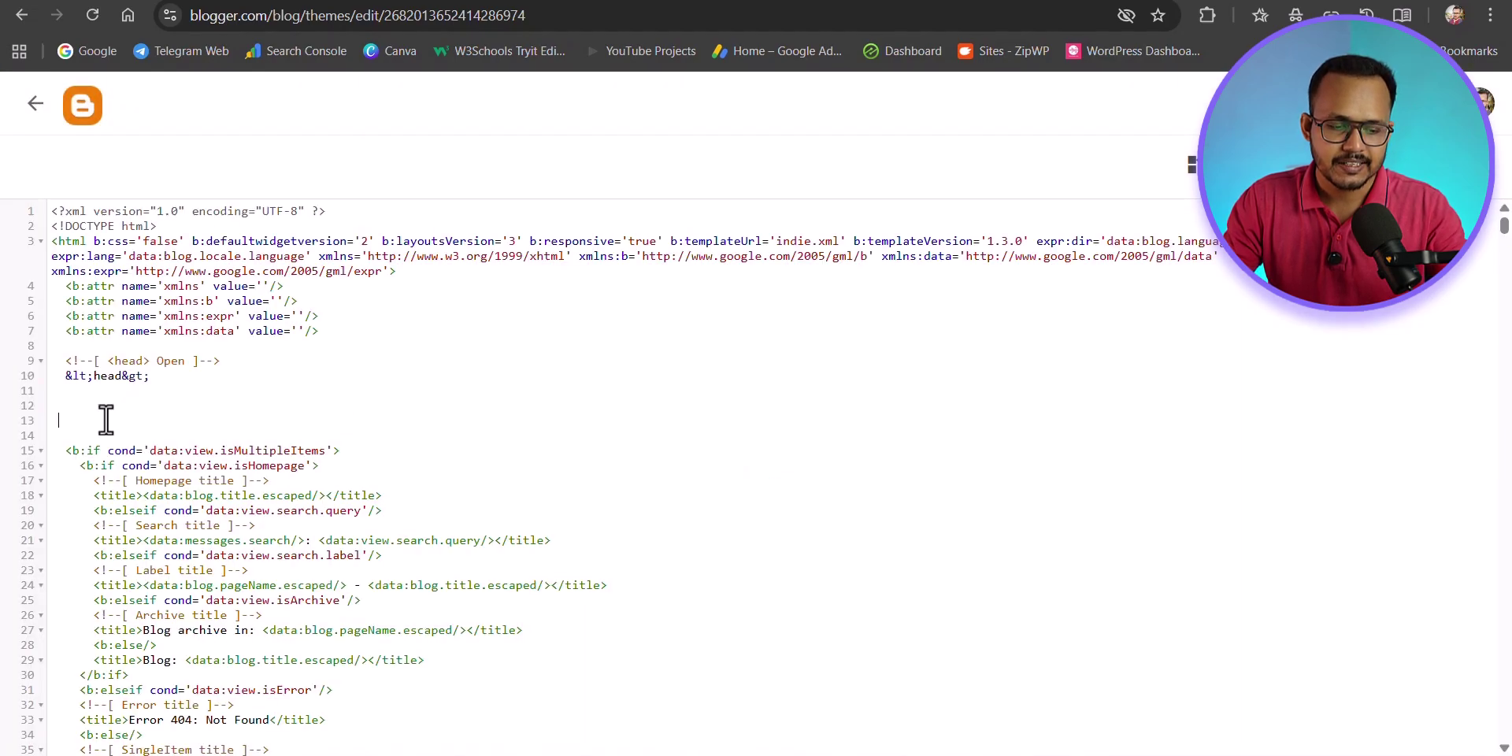
{"action": "left_click", "coordinate": [105, 421]}
{"action": "type", "text": "<meta name=\"monetag\" content=\"7dcd190389e5d84ae4cd50b720d587ac\">"}
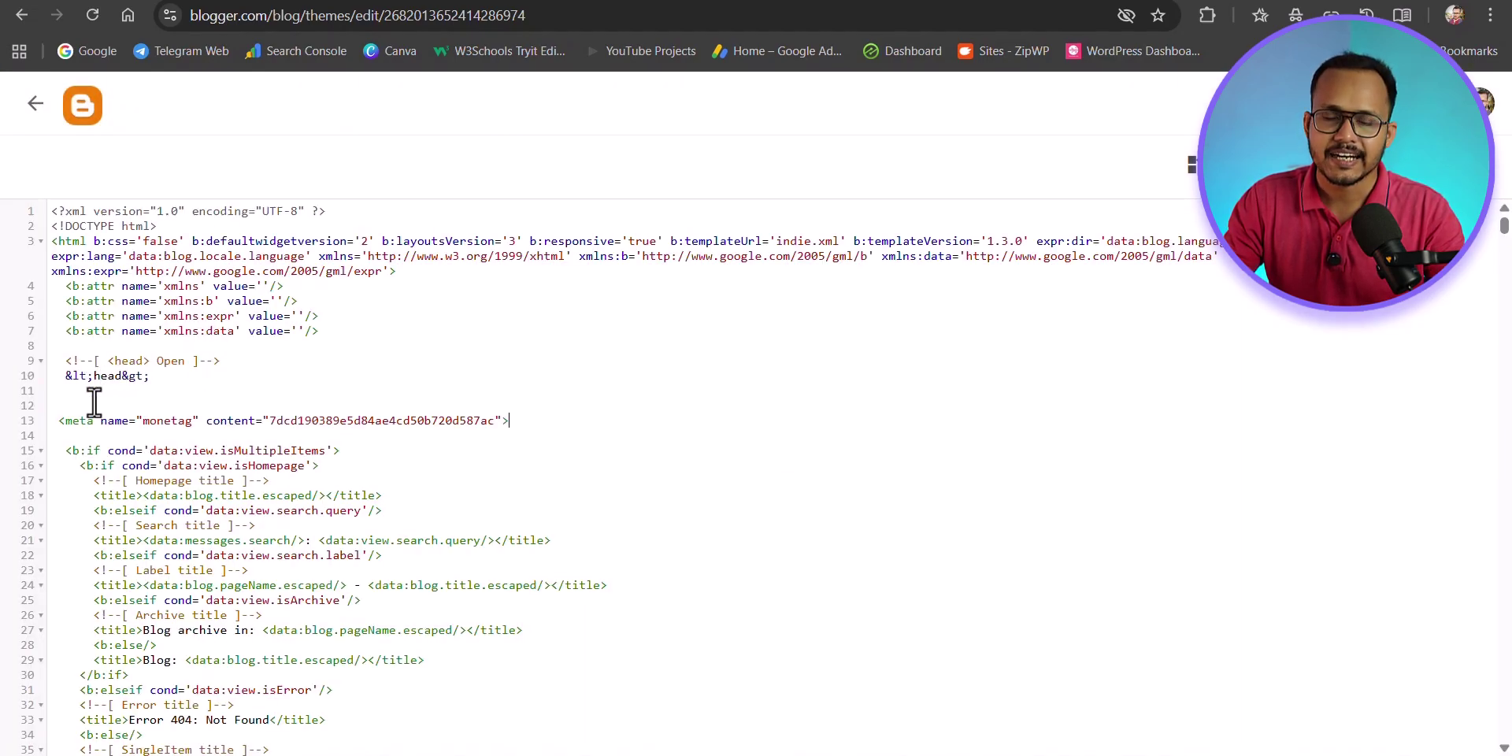
Exit the theme editor without saving and go to the WordPress admin dashboard.
{"action": "left_click", "coordinate": [37, 107]}
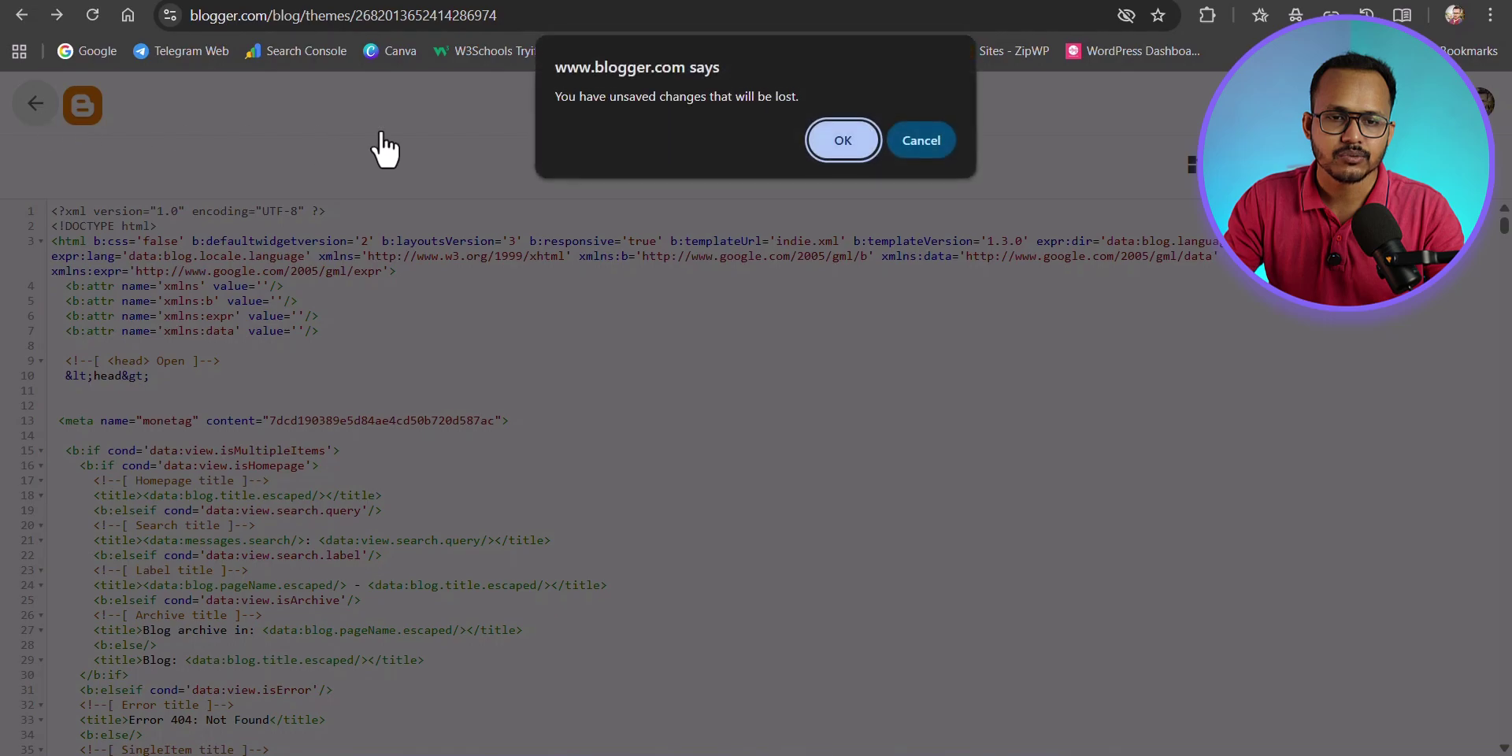
{"action": "left_click", "coordinate": [864, 142]}
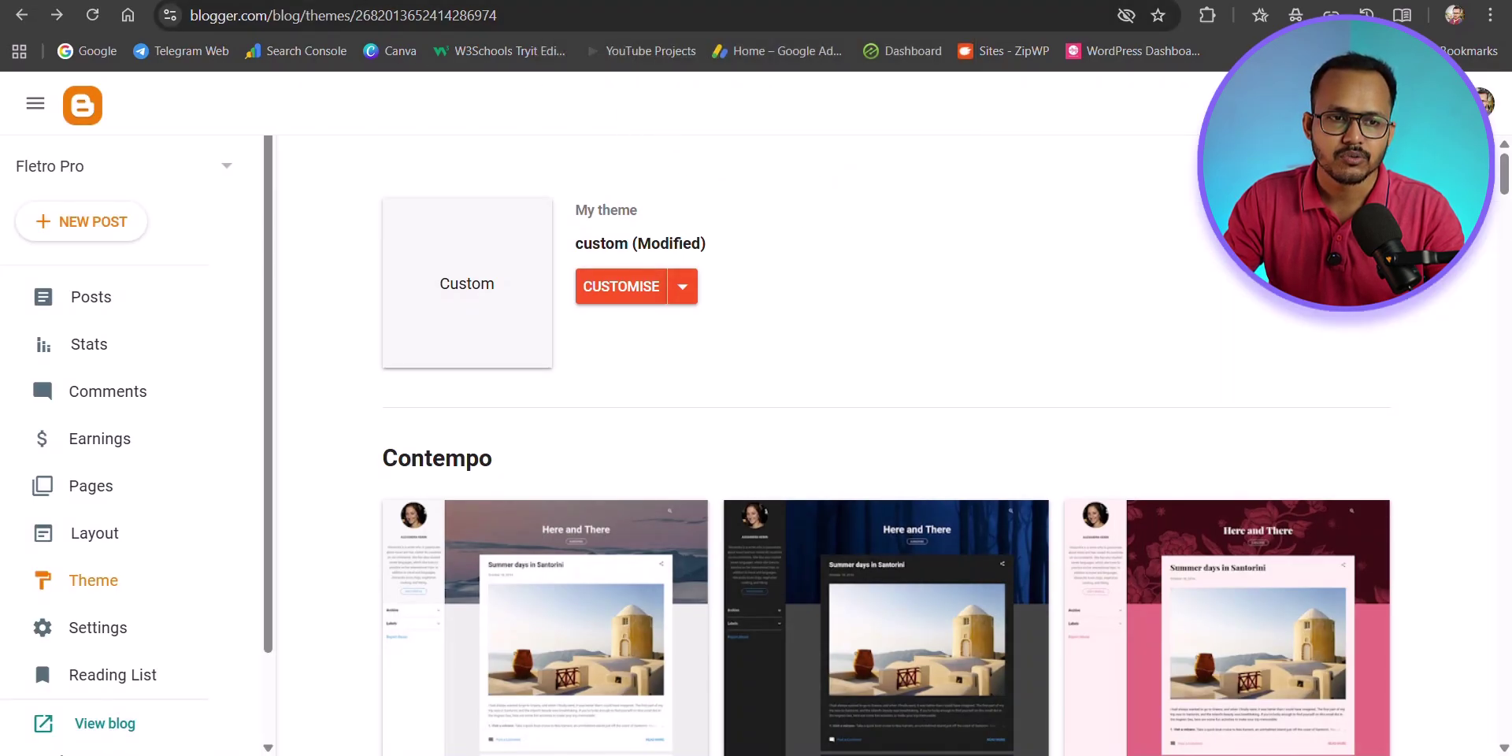
{"action": "left_click", "coordinate": [230, 16]}
{"action": "left_click", "coordinate": [101, 110]}
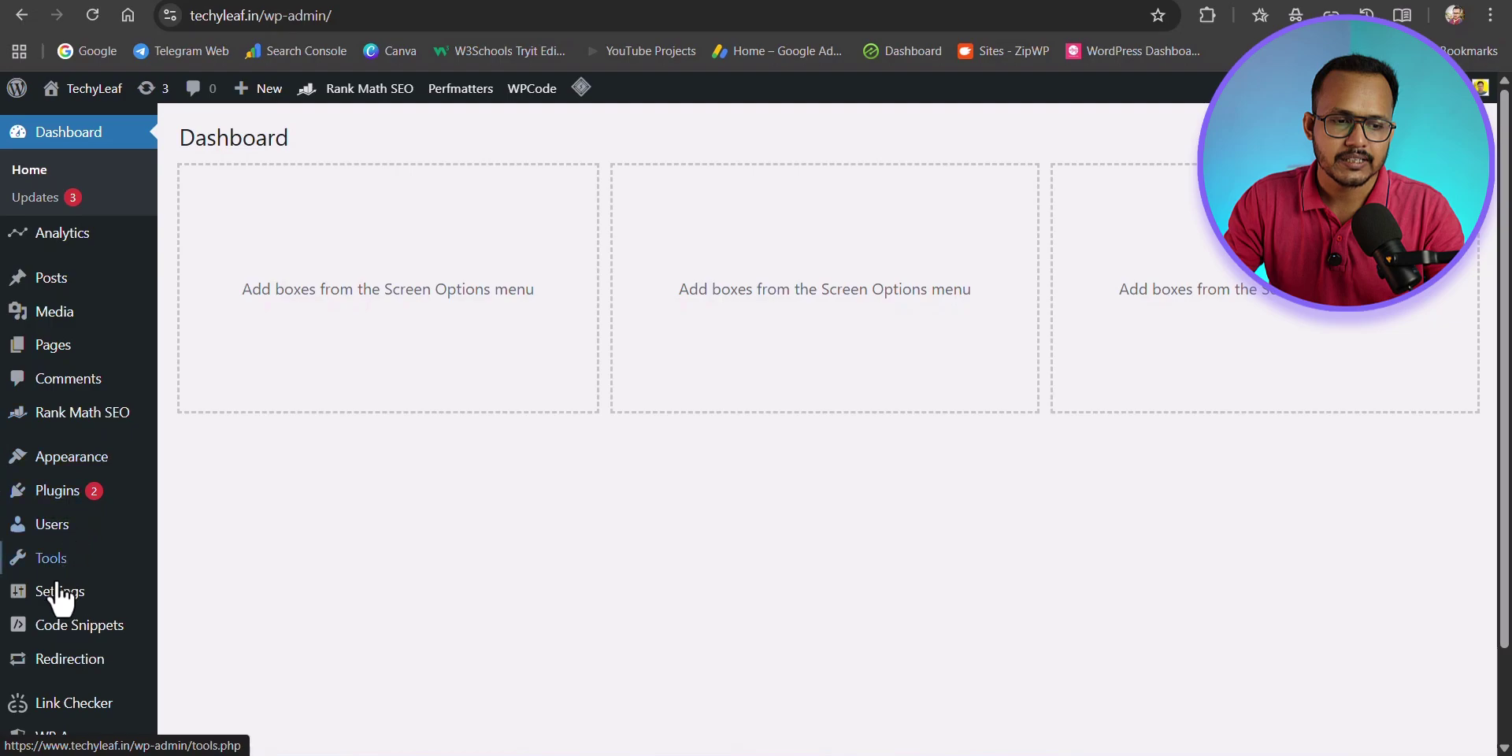
Paste the Monetag meta tag into the Header box of Code Snippets > Header & Footer.
{"action": "mouse_move", "coordinate": [49, 603]}
{"action": "mouse_move", "coordinate": [118, 626]}
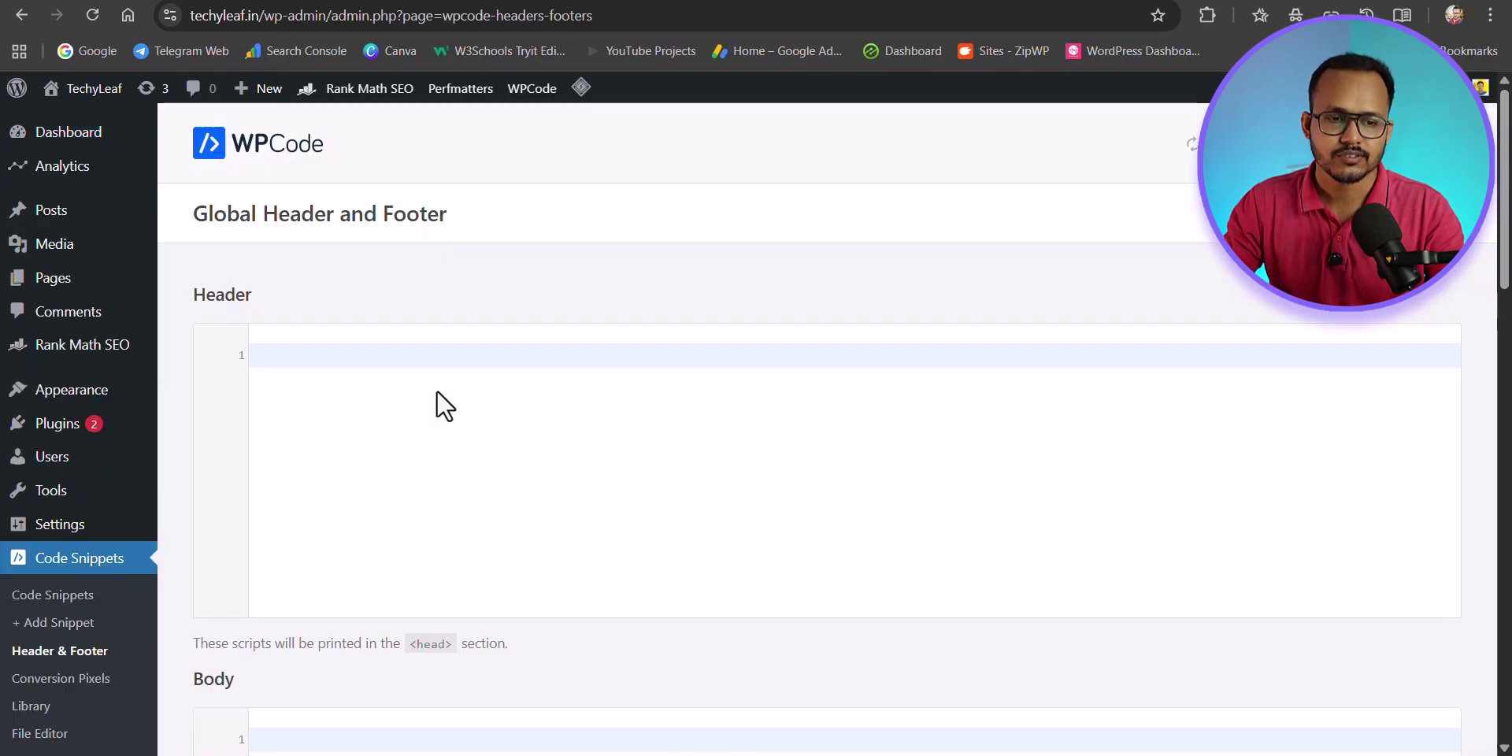
{"action": "left_click", "coordinate": [344, 354]}
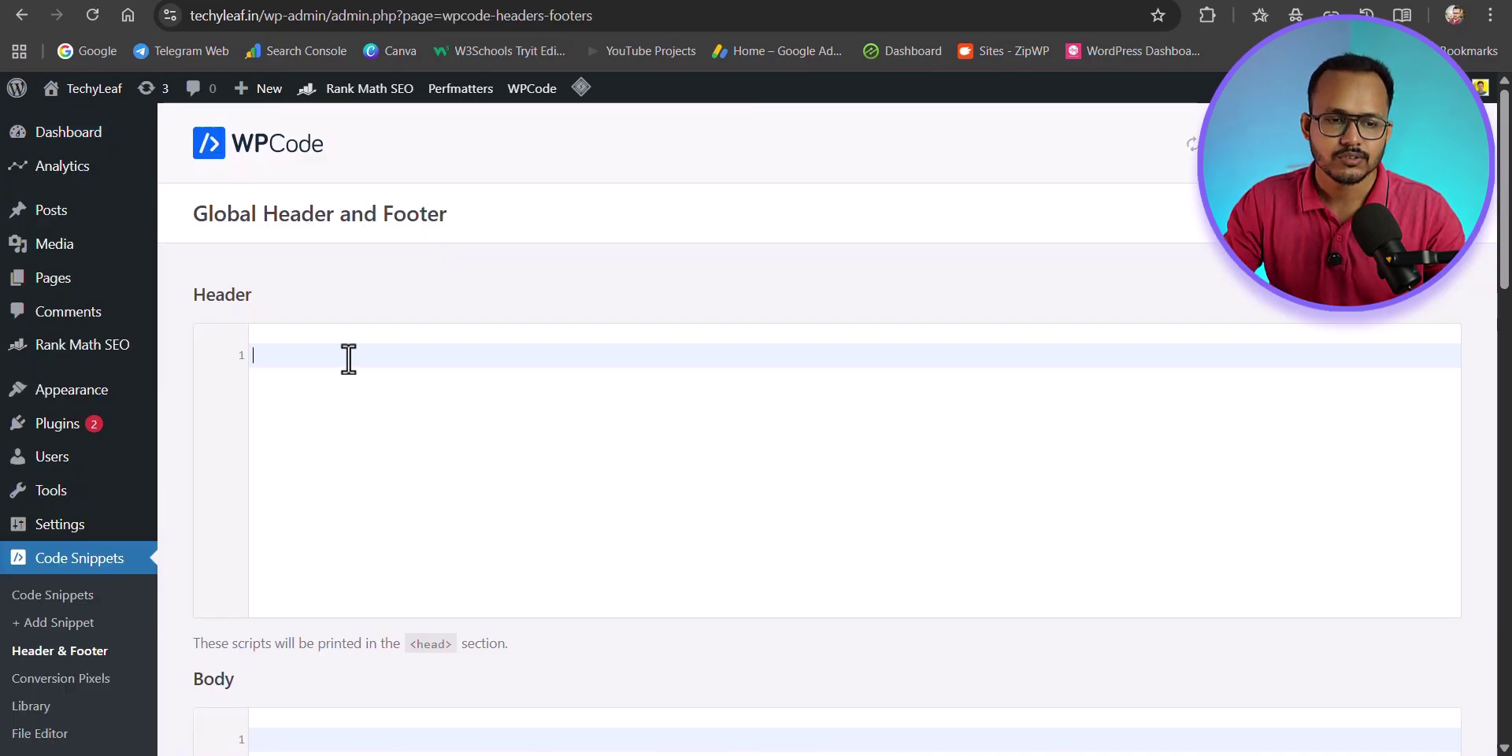
{"action": "type", "text": "<meta name=\"monetag\" content=\"7dcd190389e5d84ae4cd50b720d587ac\">"}
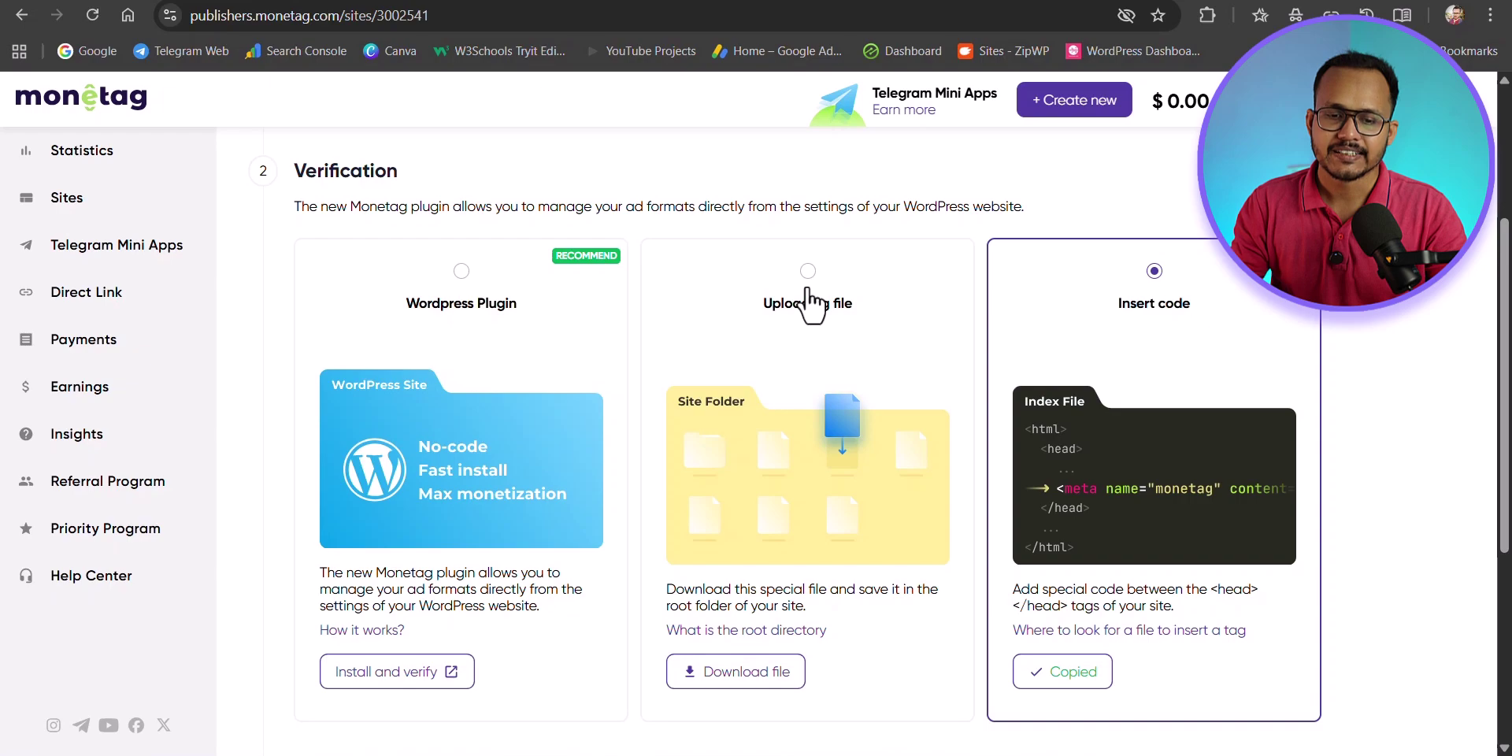
Select the Wordpress Plugin verification method and launch Install and verify.
{"action": "left_click", "coordinate": [799, 285]}
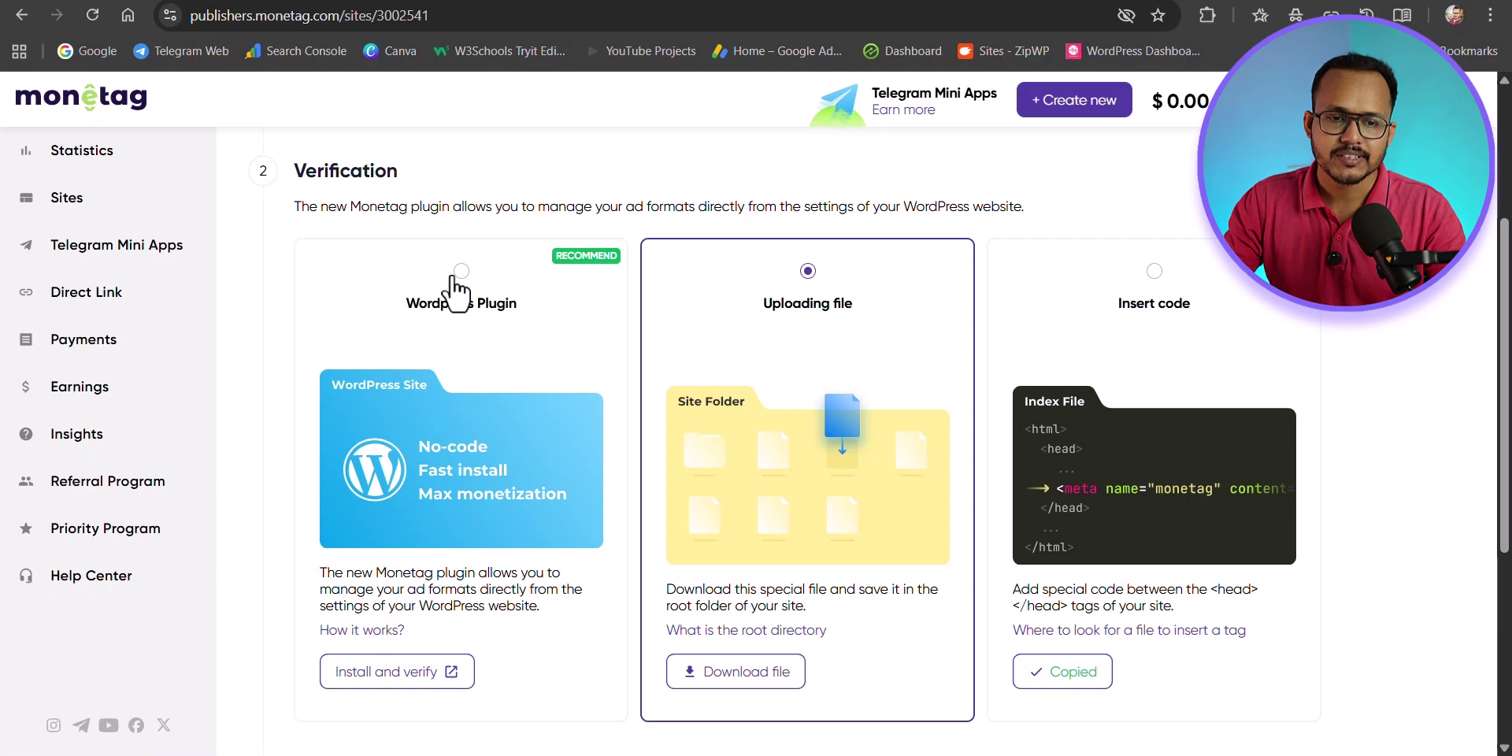
{"action": "left_click", "coordinate": [455, 276]}
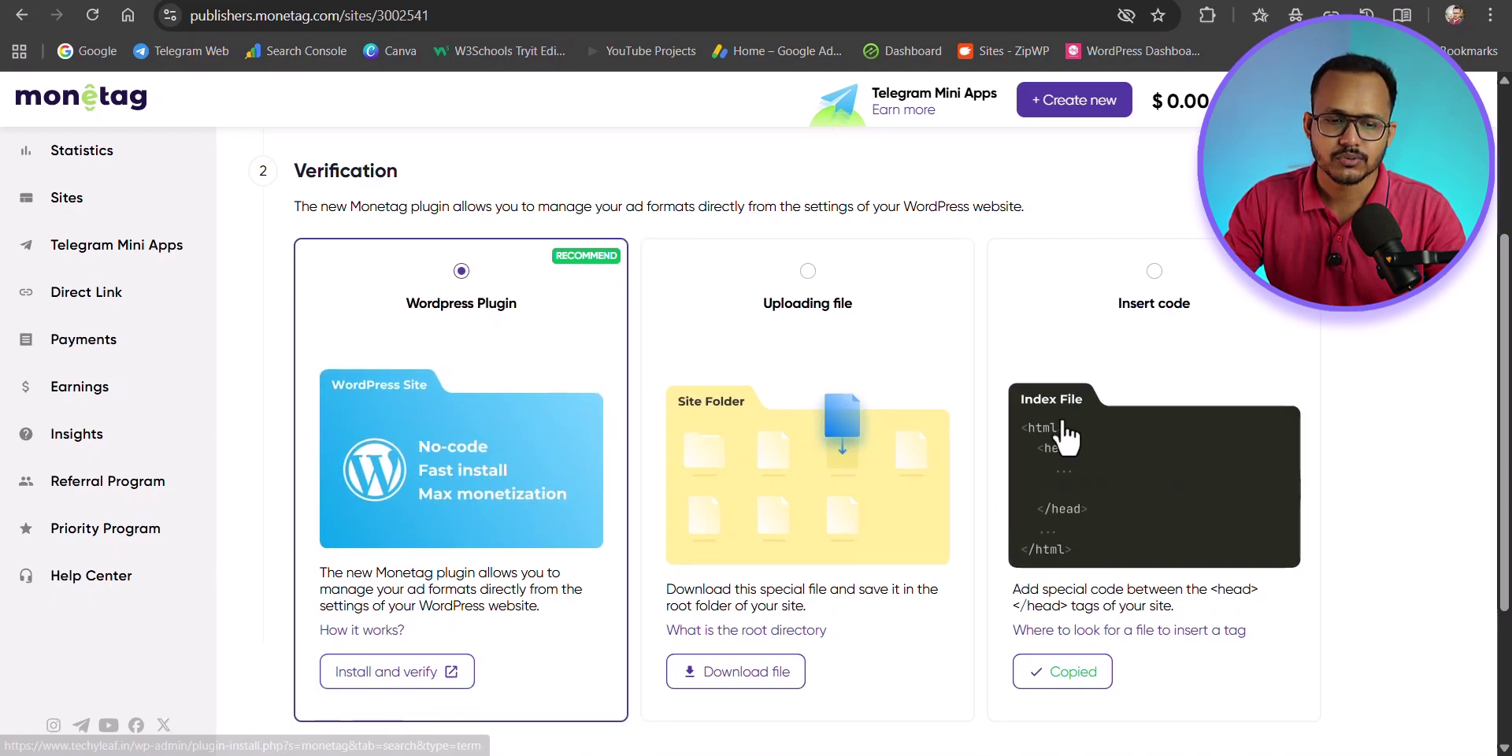
{"action": "left_click", "coordinate": [394, 679]}
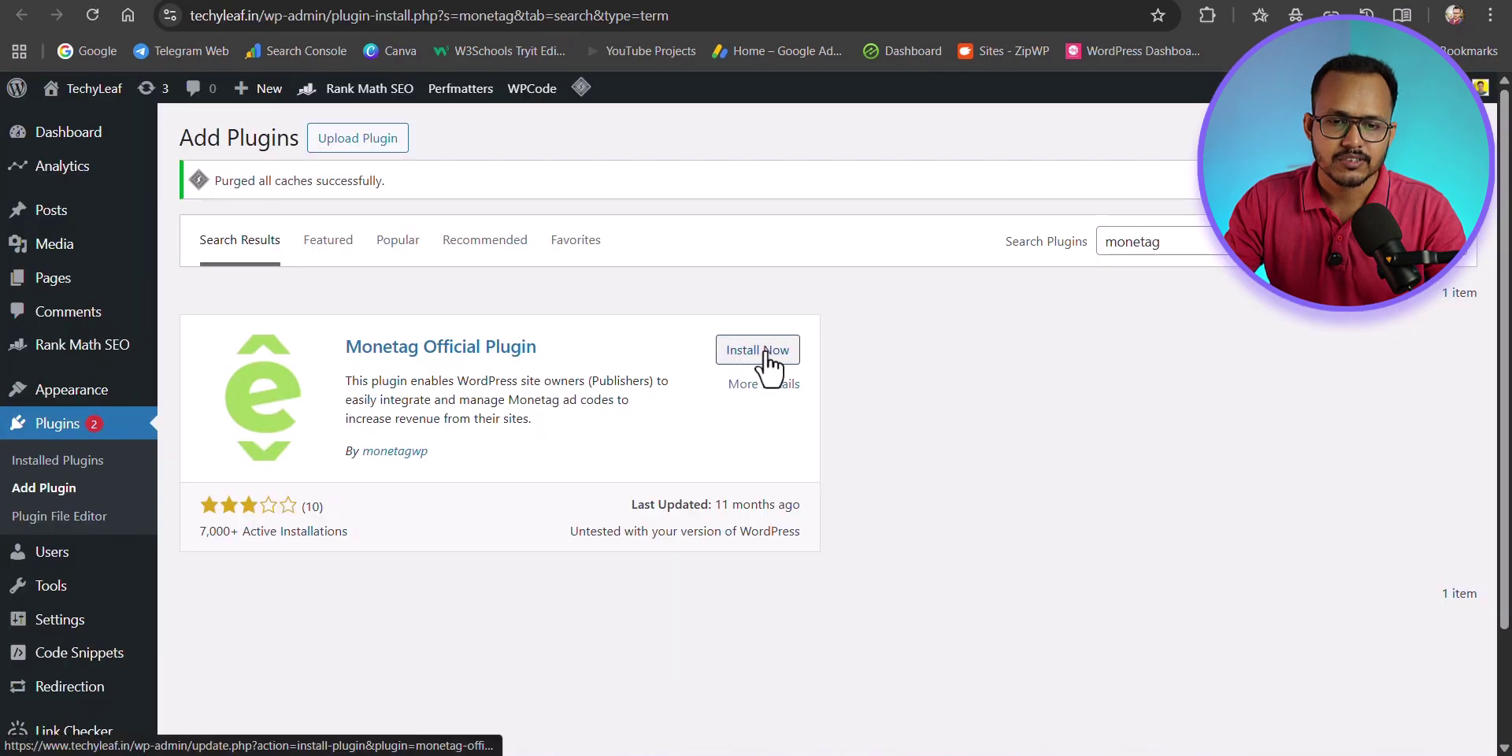
Install the Monetag Official Plugin and activate it.
{"action": "left_click", "coordinate": [761, 353]}
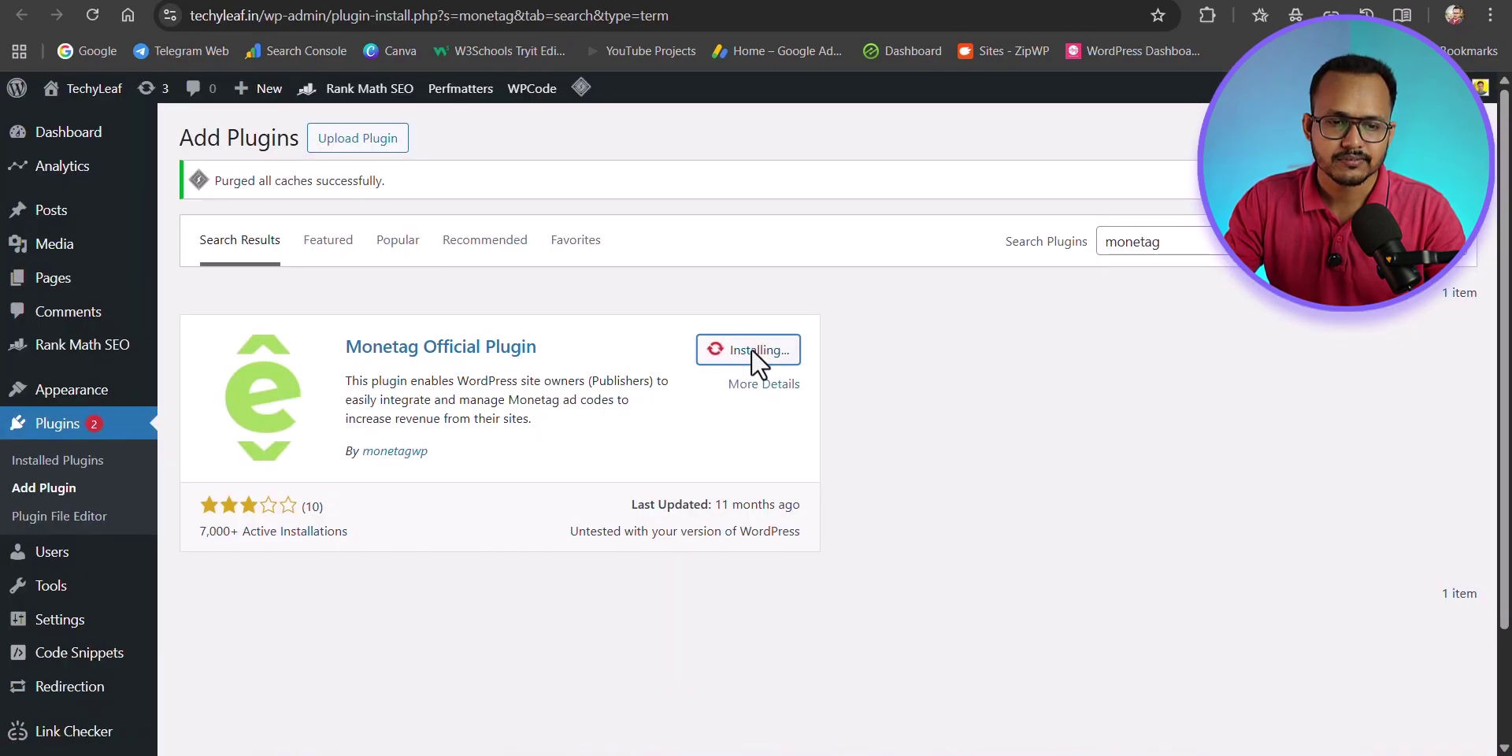
{"action": "left_click", "coordinate": [760, 359]}
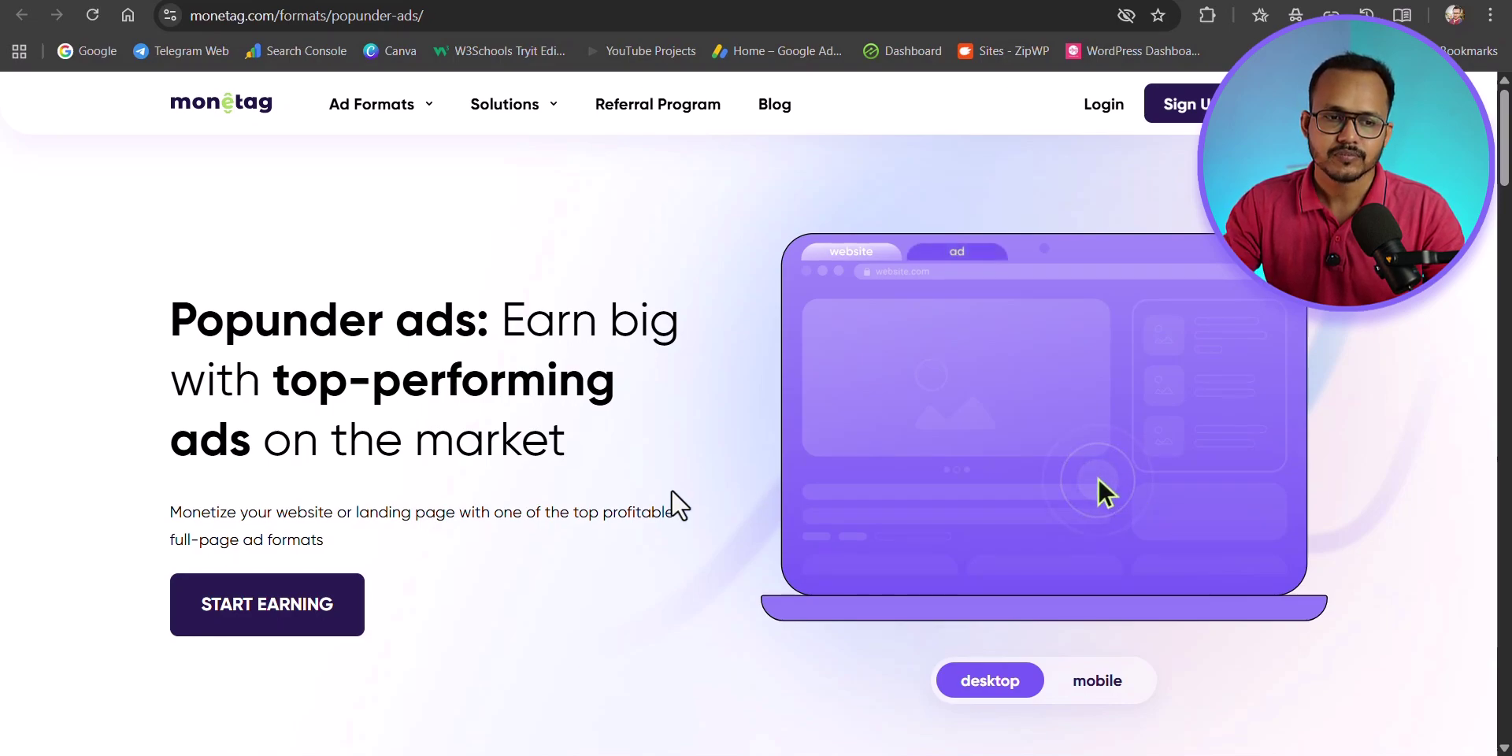
View the Push Ads page with its mobile preview, then move through the other ad format pages.
{"action": "key", "text": "alt+Left"}
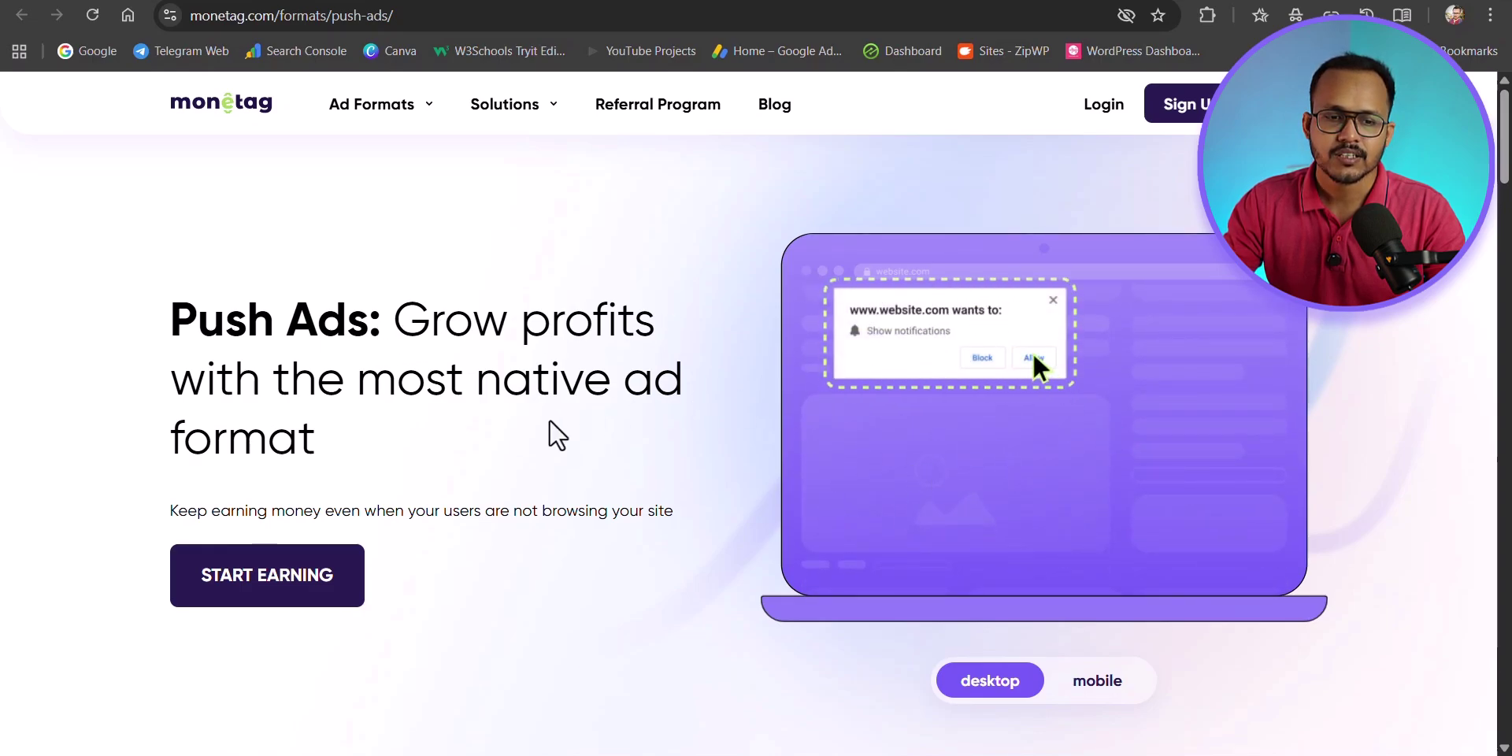
{"action": "scroll", "coordinate": [596, 406], "scroll_direction": "down", "scroll_amount": 3}
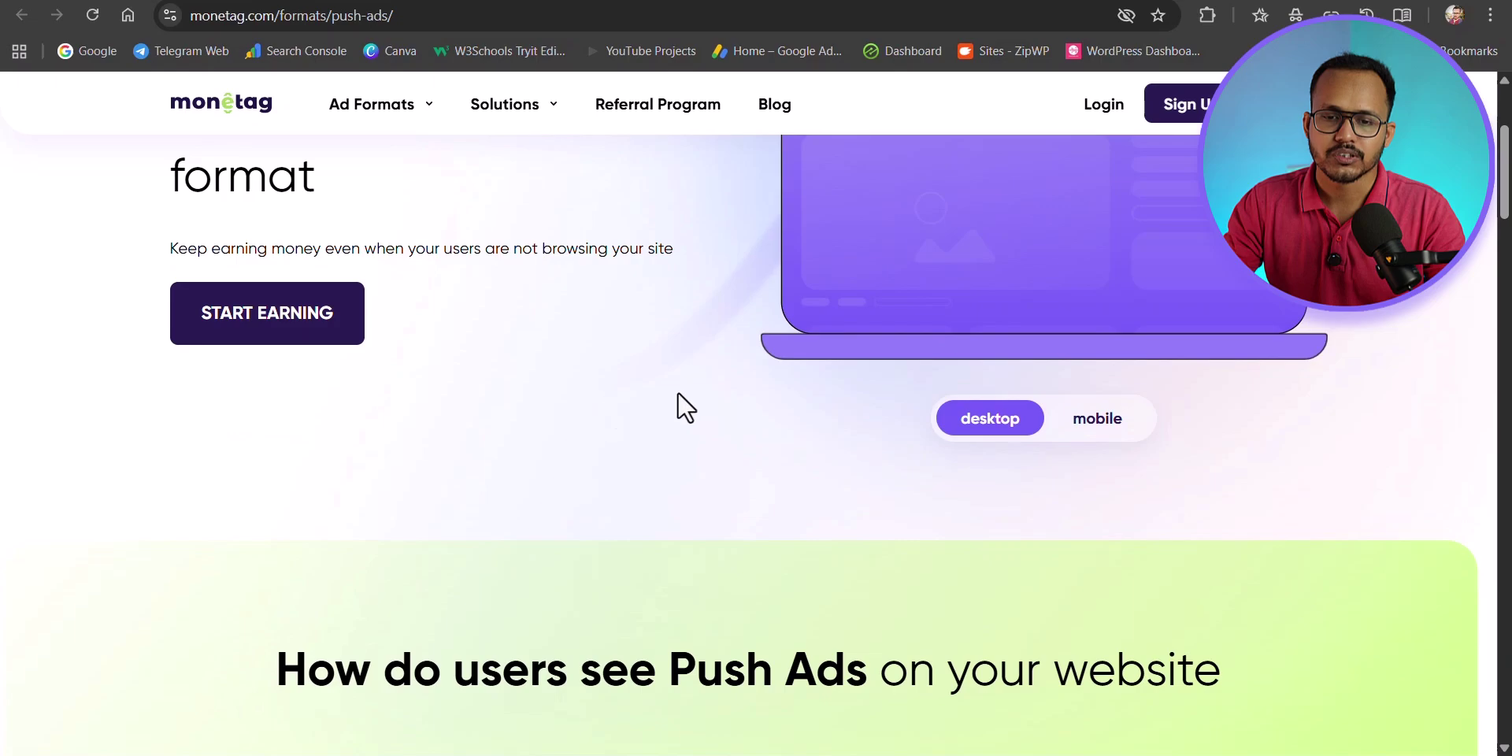
{"action": "left_click", "coordinate": [1091, 420]}
{"action": "scroll", "coordinate": [959, 445], "scroll_direction": "up", "scroll_amount": 3}
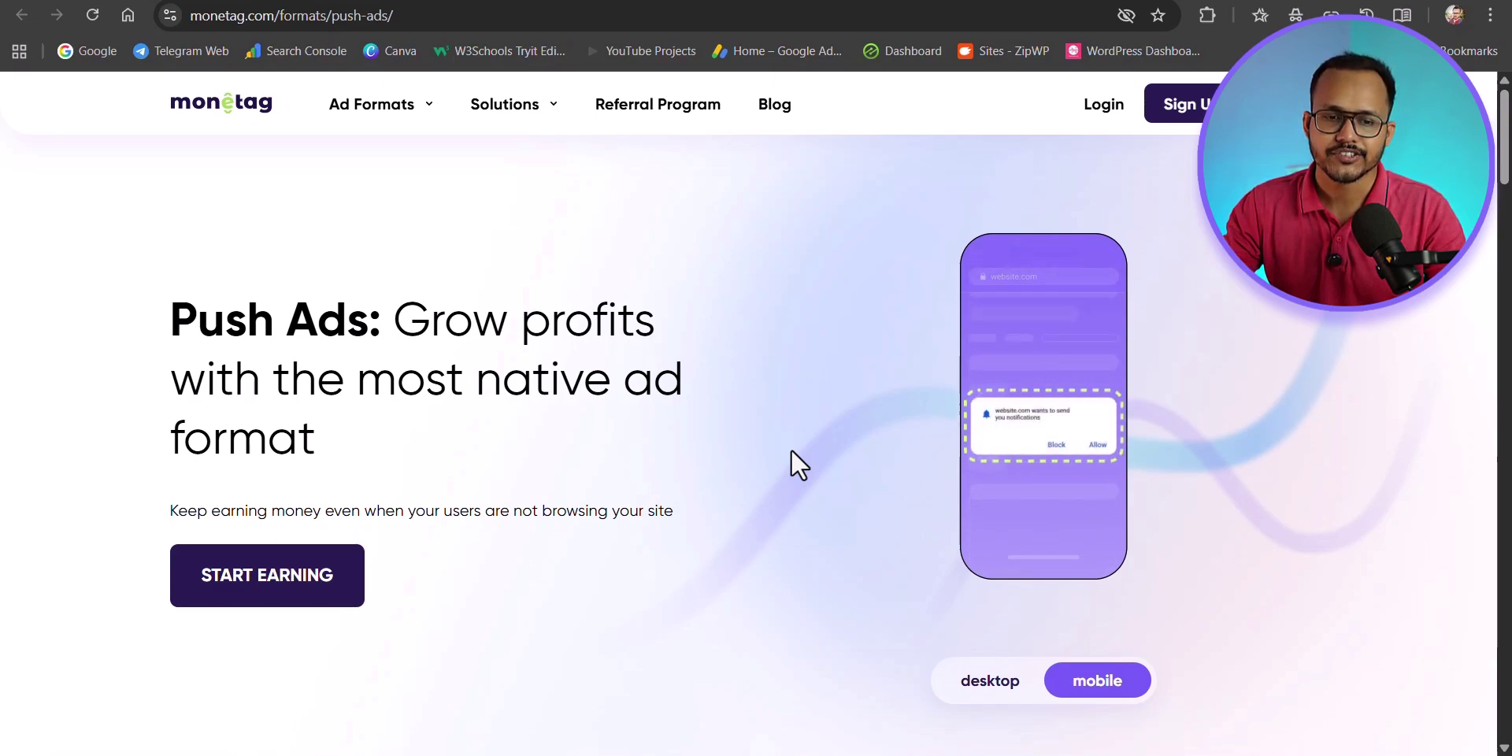
{"action": "key", "text": "alt+Left"}
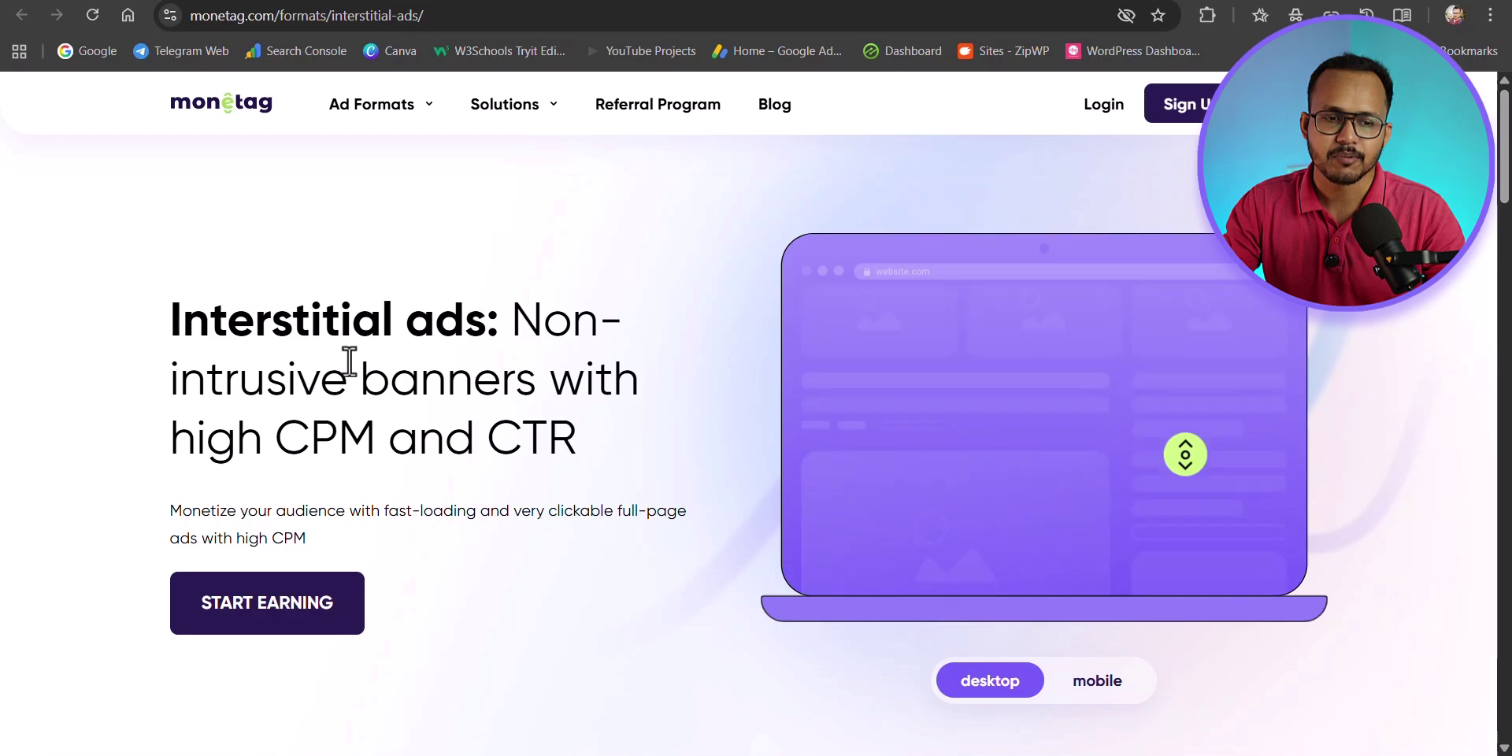
Scroll through the benefits listed on the Interstitial ads page.
{"action": "scroll", "coordinate": [552, 394], "scroll_direction": "down", "scroll_amount": 5}
{"action": "scroll", "coordinate": [580, 405], "scroll_direction": "down", "scroll_amount": 9}
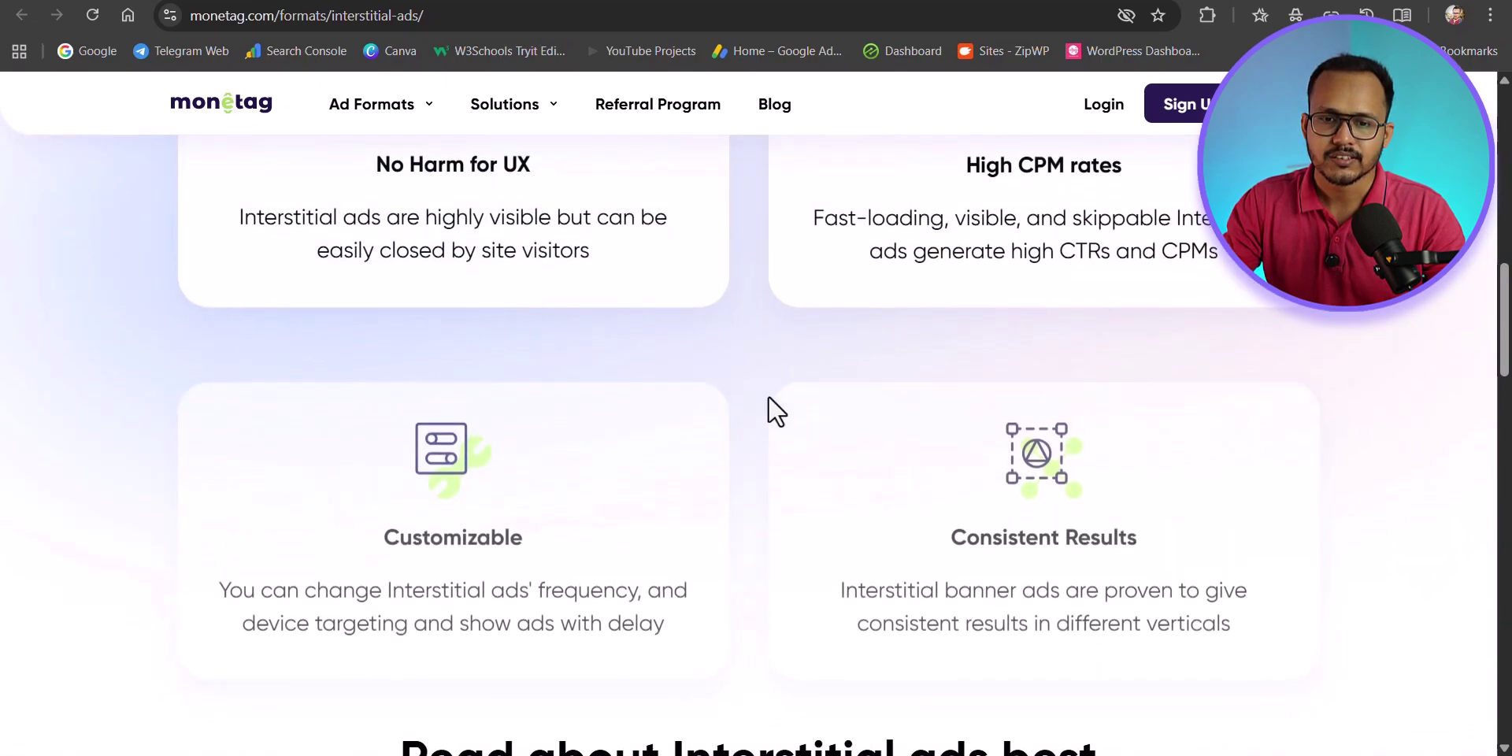
{"action": "scroll", "coordinate": [766, 412], "scroll_direction": "up", "scroll_amount": 14}
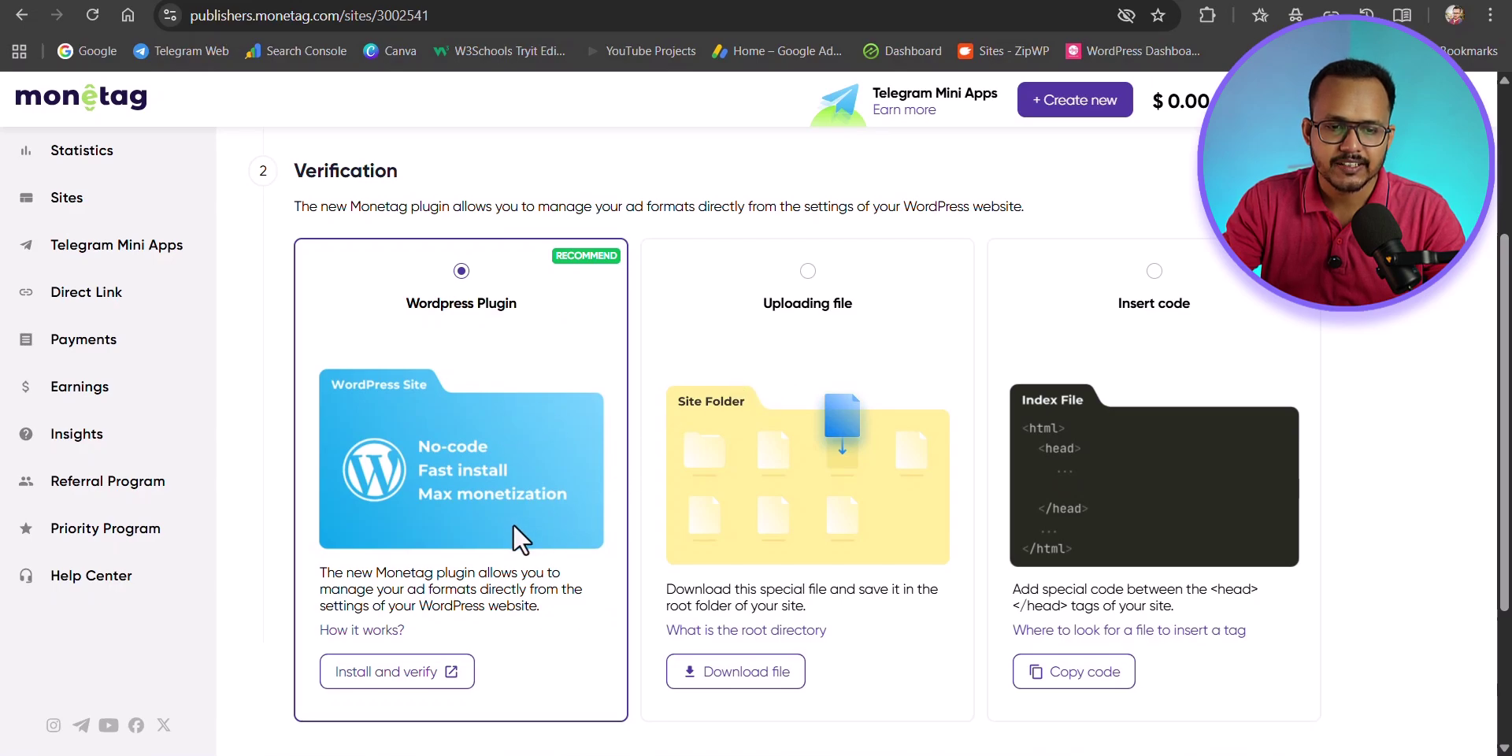
{"action": "left_click", "coordinate": [1156, 296]}
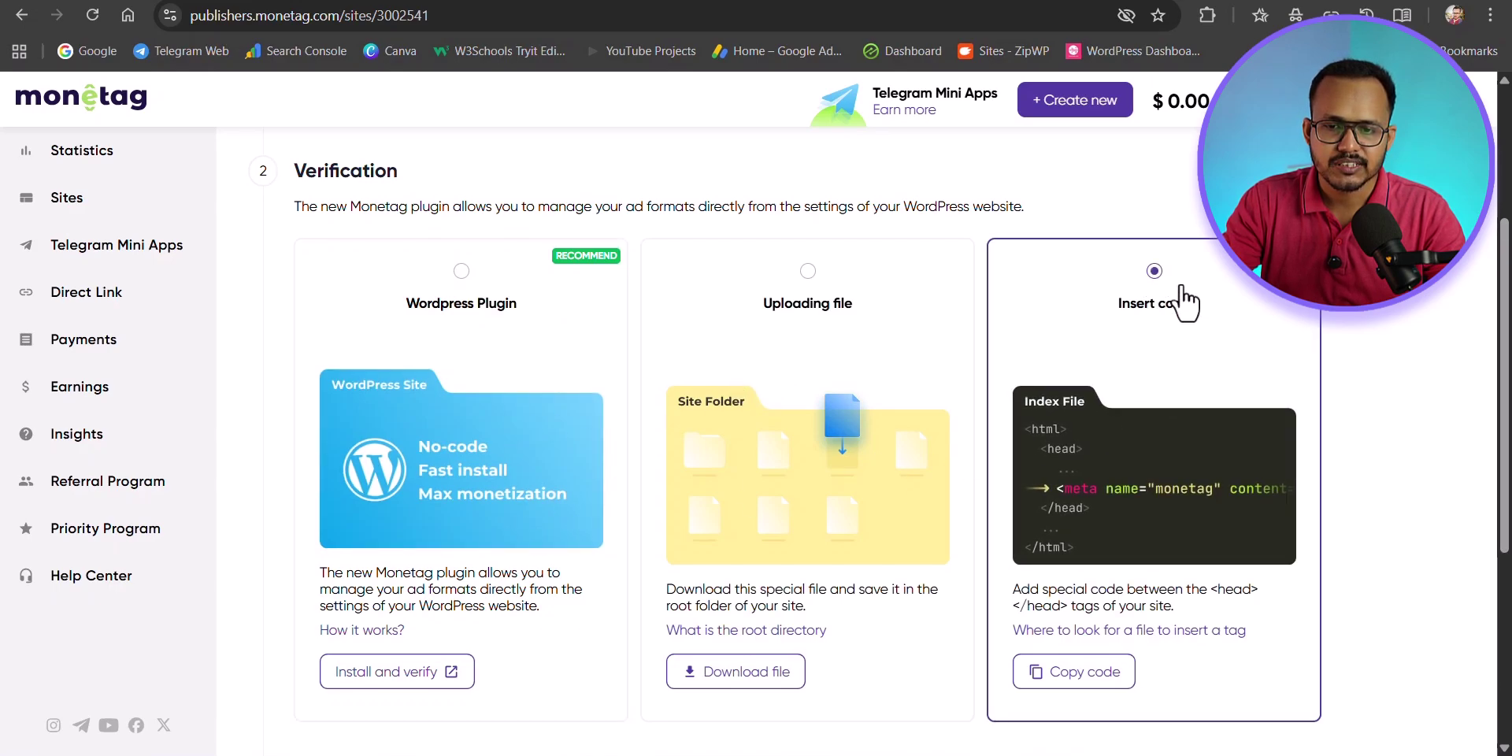
{"action": "scroll", "coordinate": [1339, 449], "scroll_direction": "down", "scroll_amount": 3}
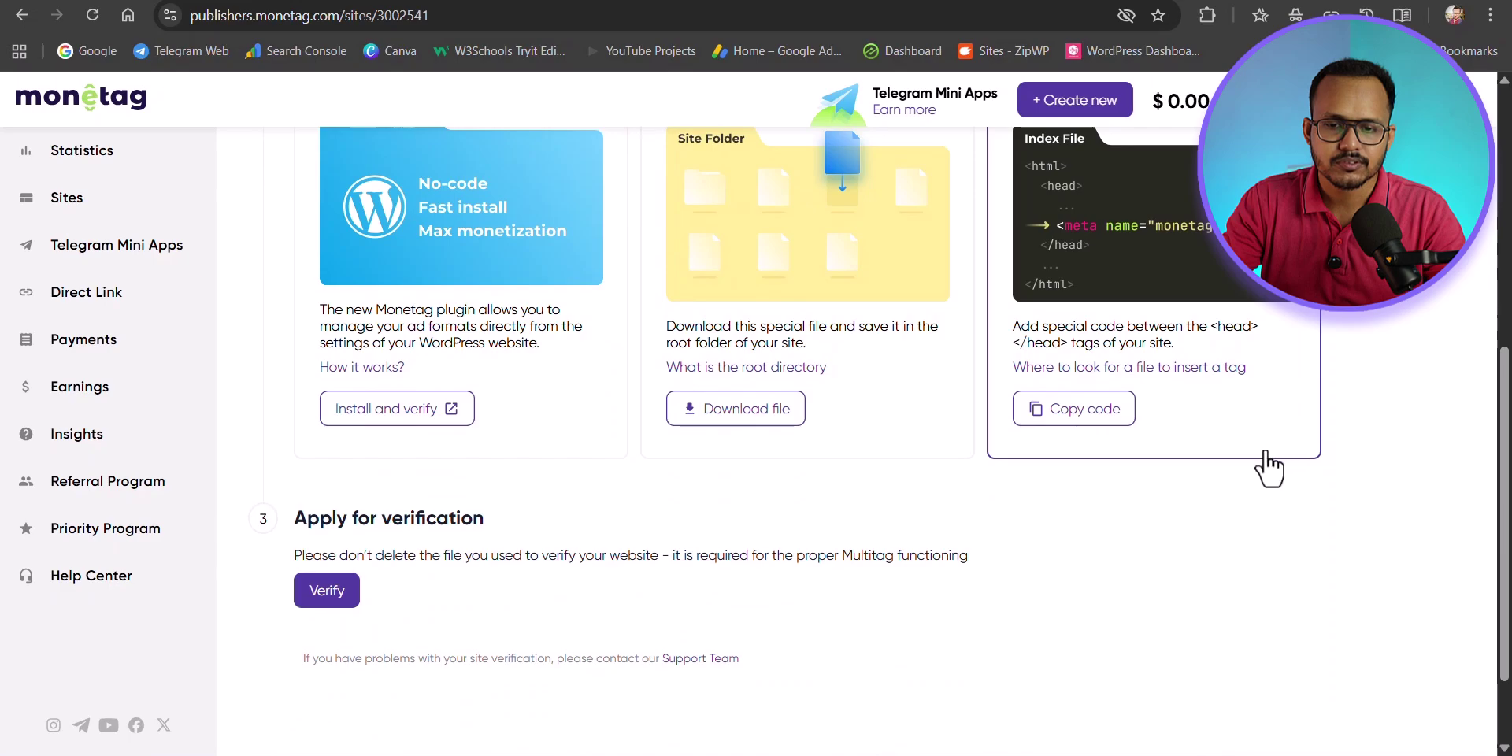
{"action": "left_click", "coordinate": [1052, 411]}
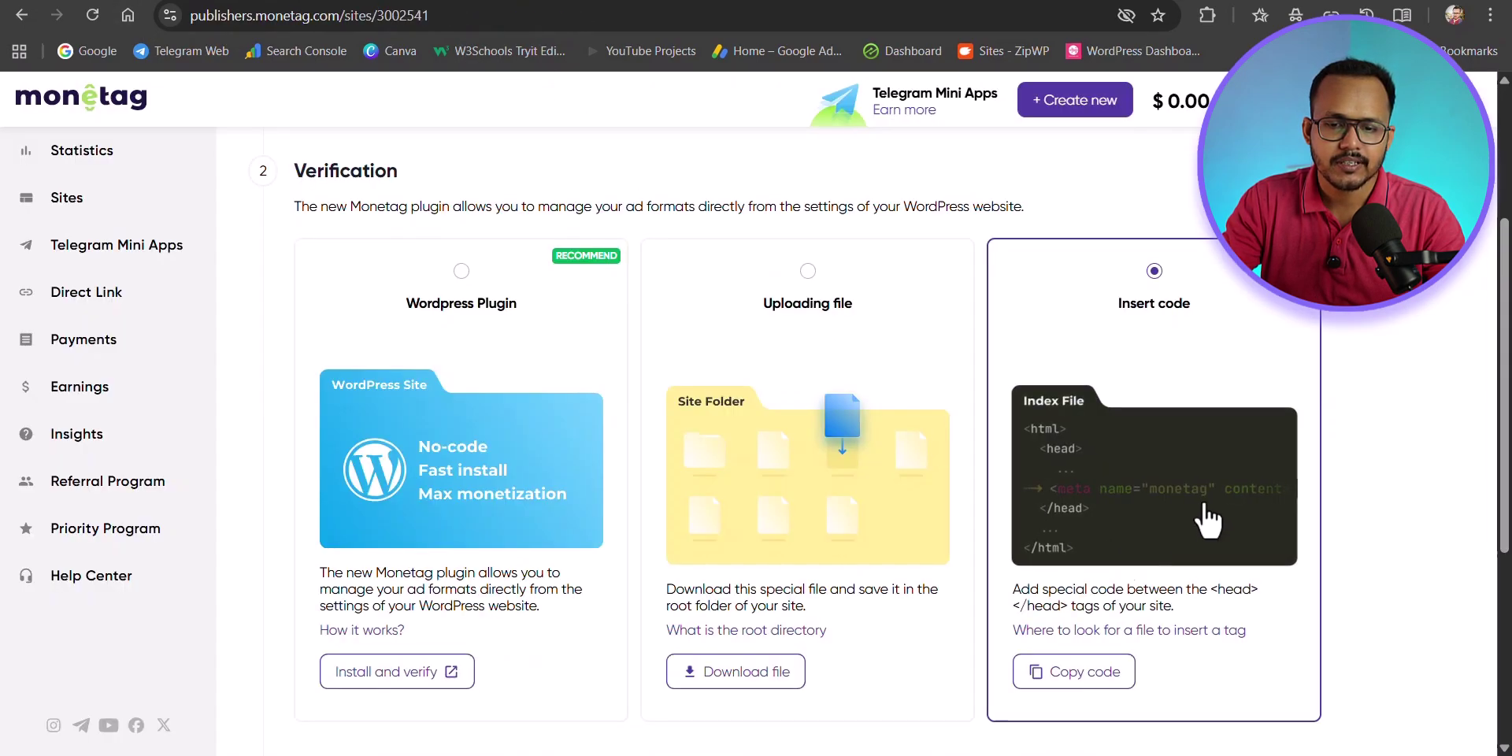
{"action": "scroll", "coordinate": [512, 601], "scroll_direction": "down", "scroll_amount": 5}
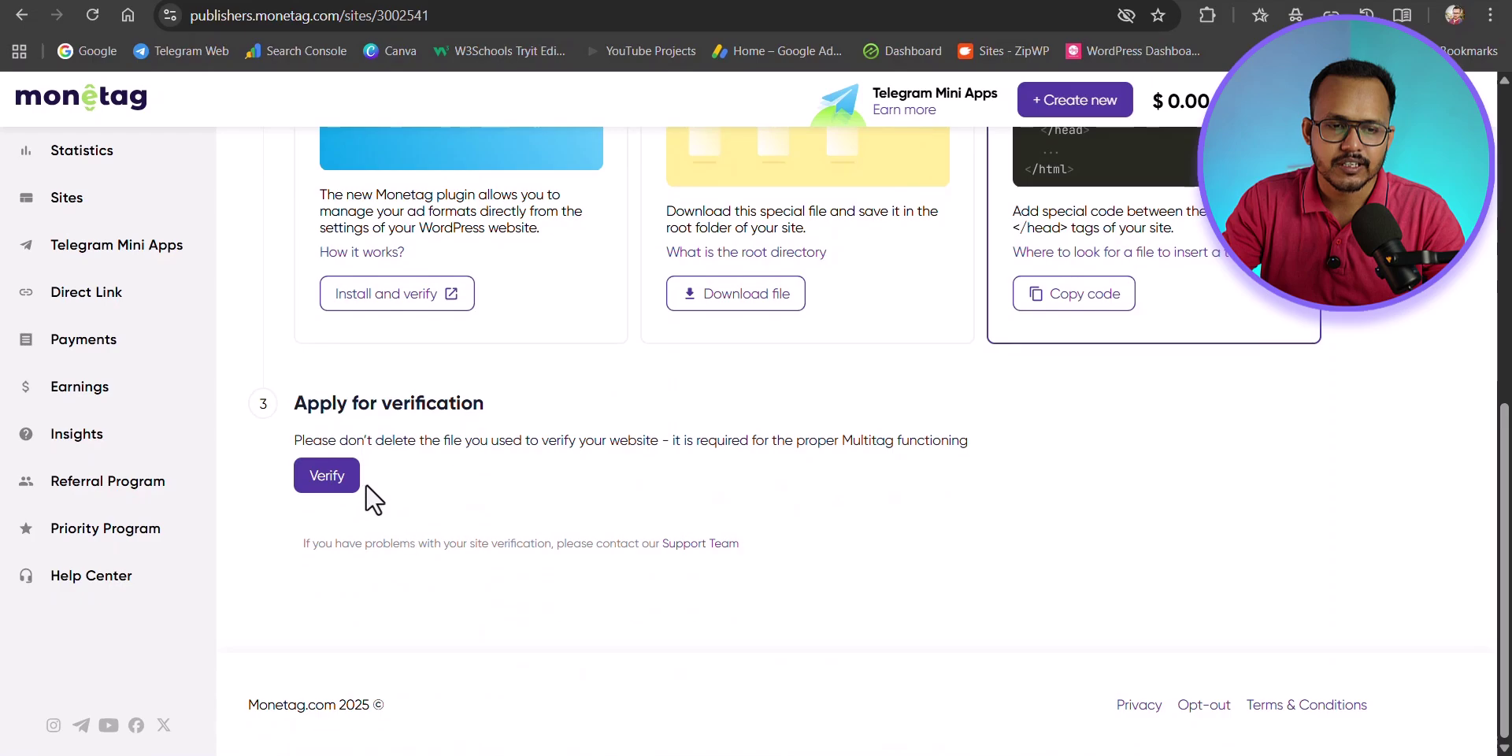
{"action": "left_click", "coordinate": [338, 482]}
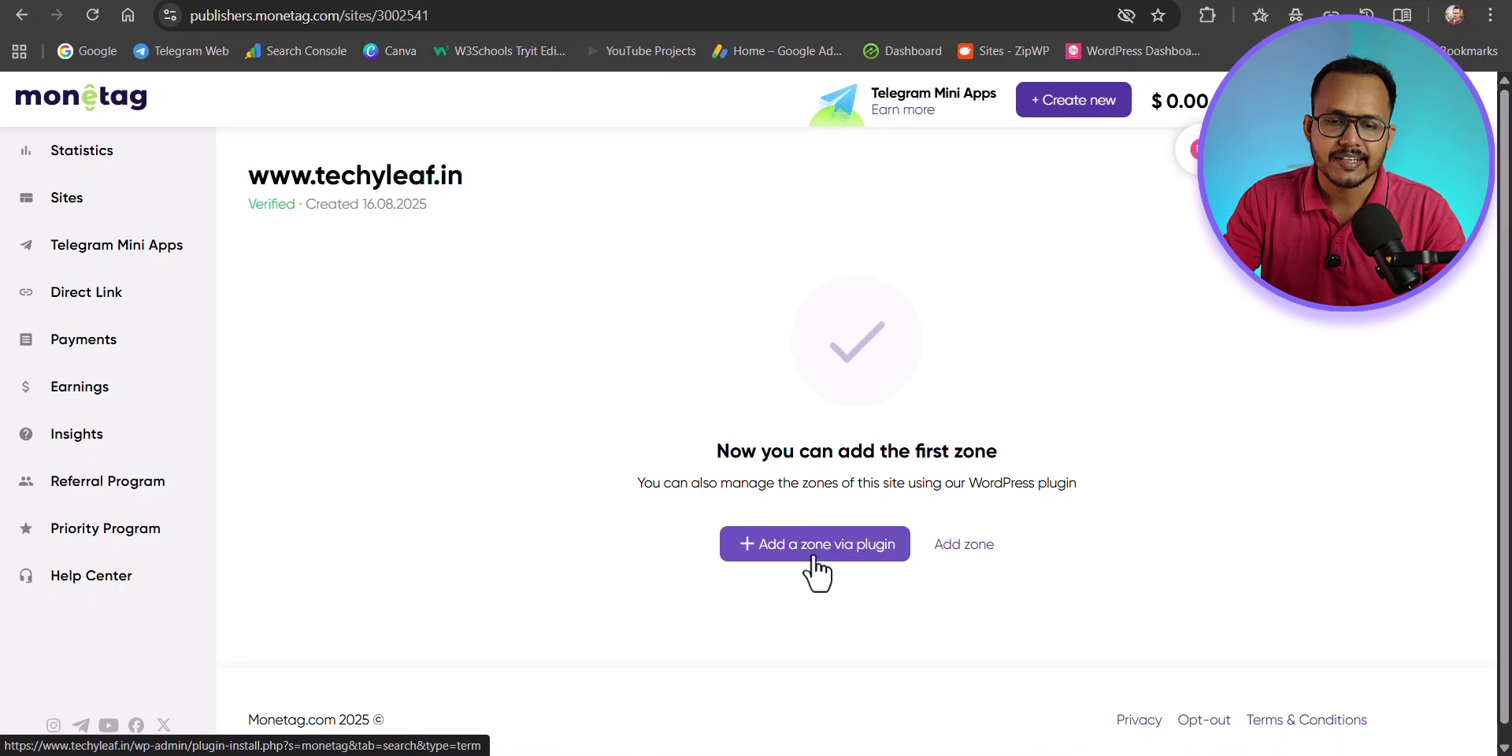
{"action": "left_click", "coordinate": [960, 568]}
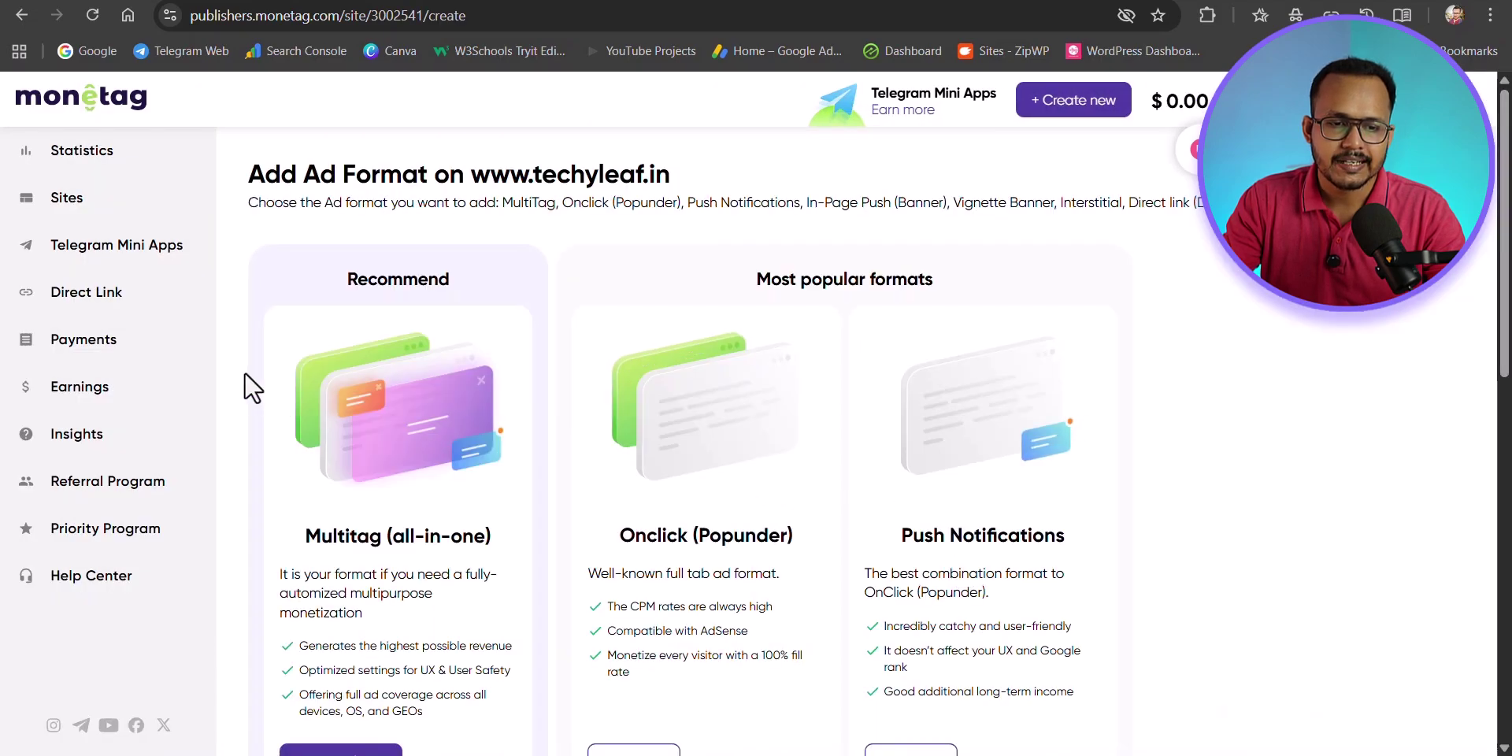
{"action": "scroll", "coordinate": [827, 362], "scroll_direction": "down", "scroll_amount": 2}
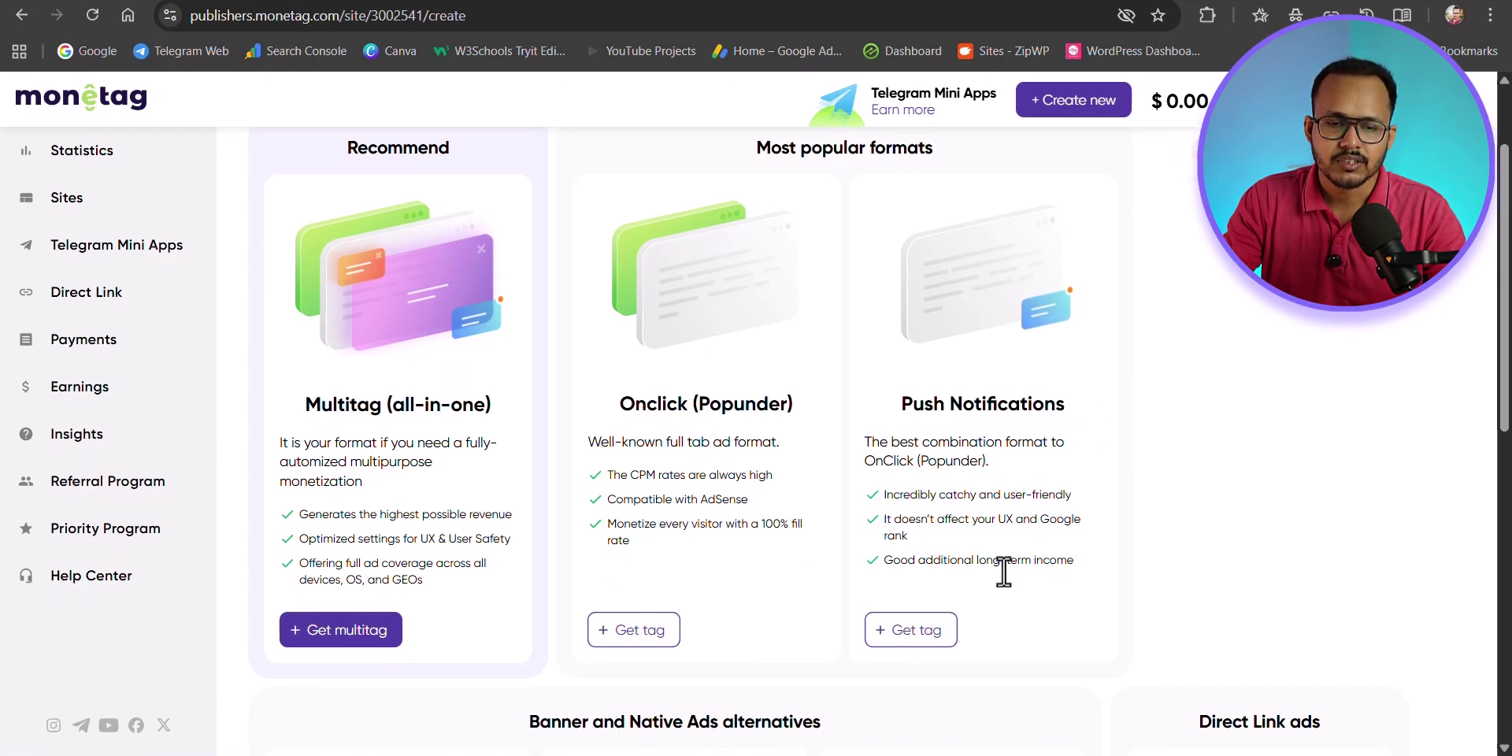
{"action": "left_click", "coordinate": [915, 634]}
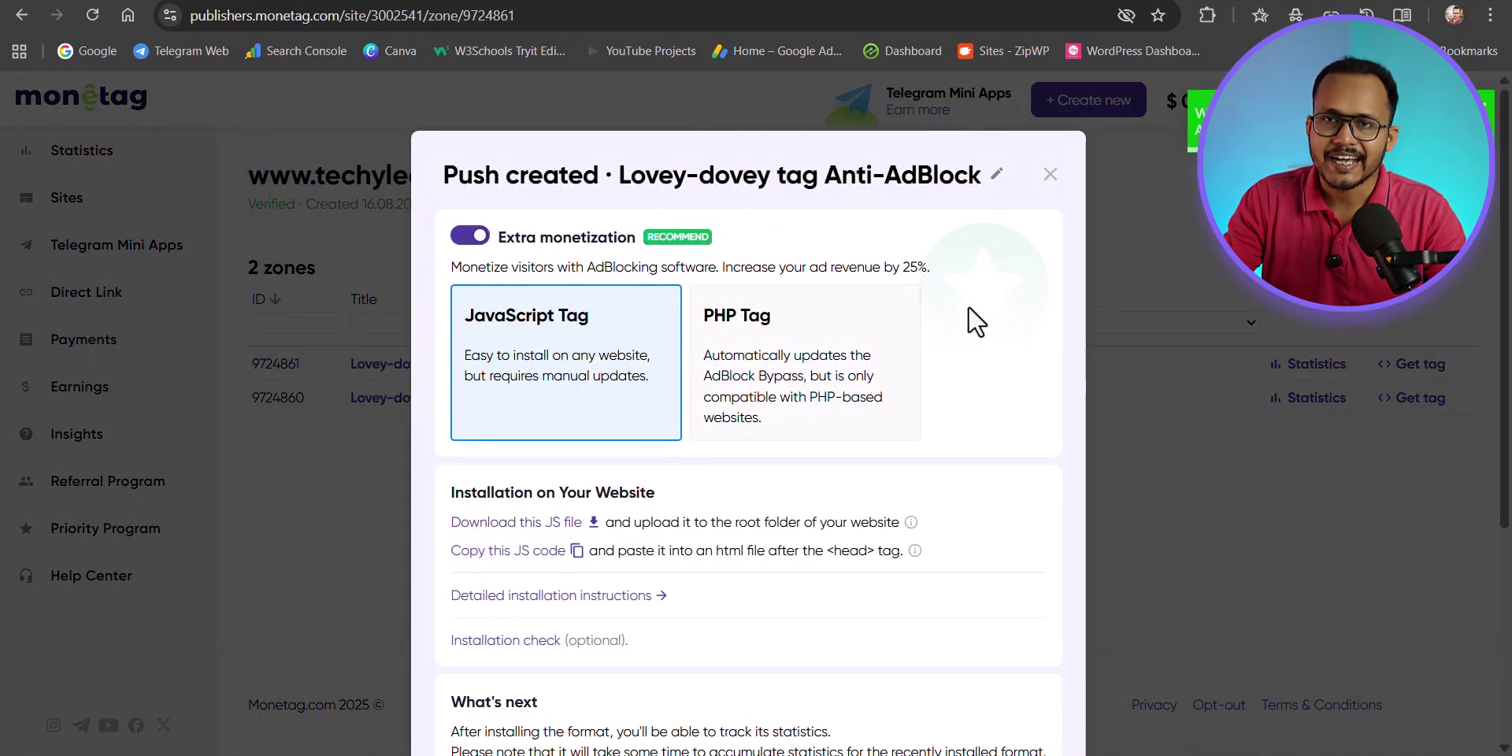
Choose the PHP Tag anti-adblock option for the push zone and copy its PHP code.
{"action": "scroll", "coordinate": [974, 321], "scroll_direction": "down", "scroll_amount": 3}
{"action": "scroll", "coordinate": [974, 320], "scroll_direction": "up", "scroll_amount": 3}
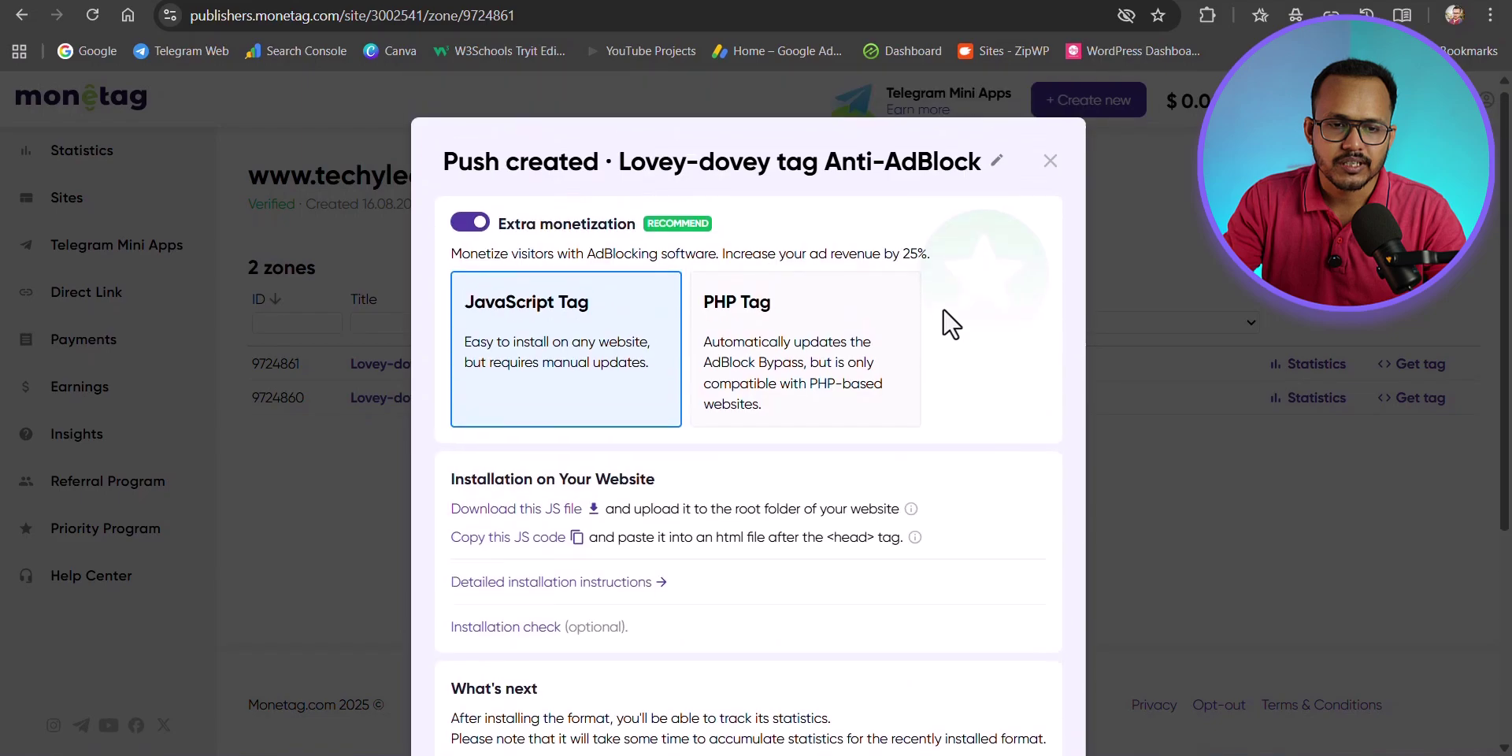
{"action": "left_click", "coordinate": [815, 361]}
{"action": "scroll", "coordinate": [908, 341], "scroll_direction": "down", "scroll_amount": 3}
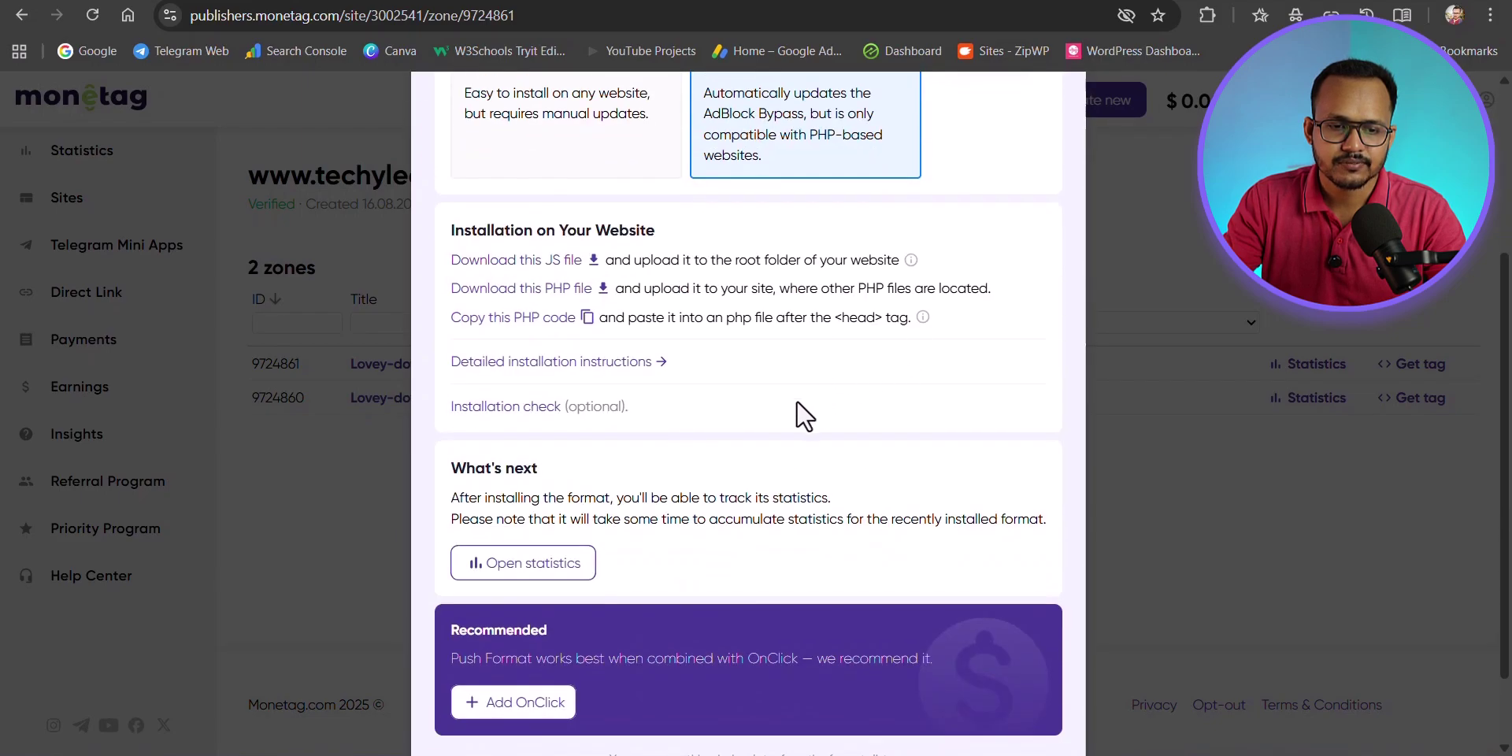
{"action": "scroll", "coordinate": [686, 428], "scroll_direction": "up", "scroll_amount": 2}
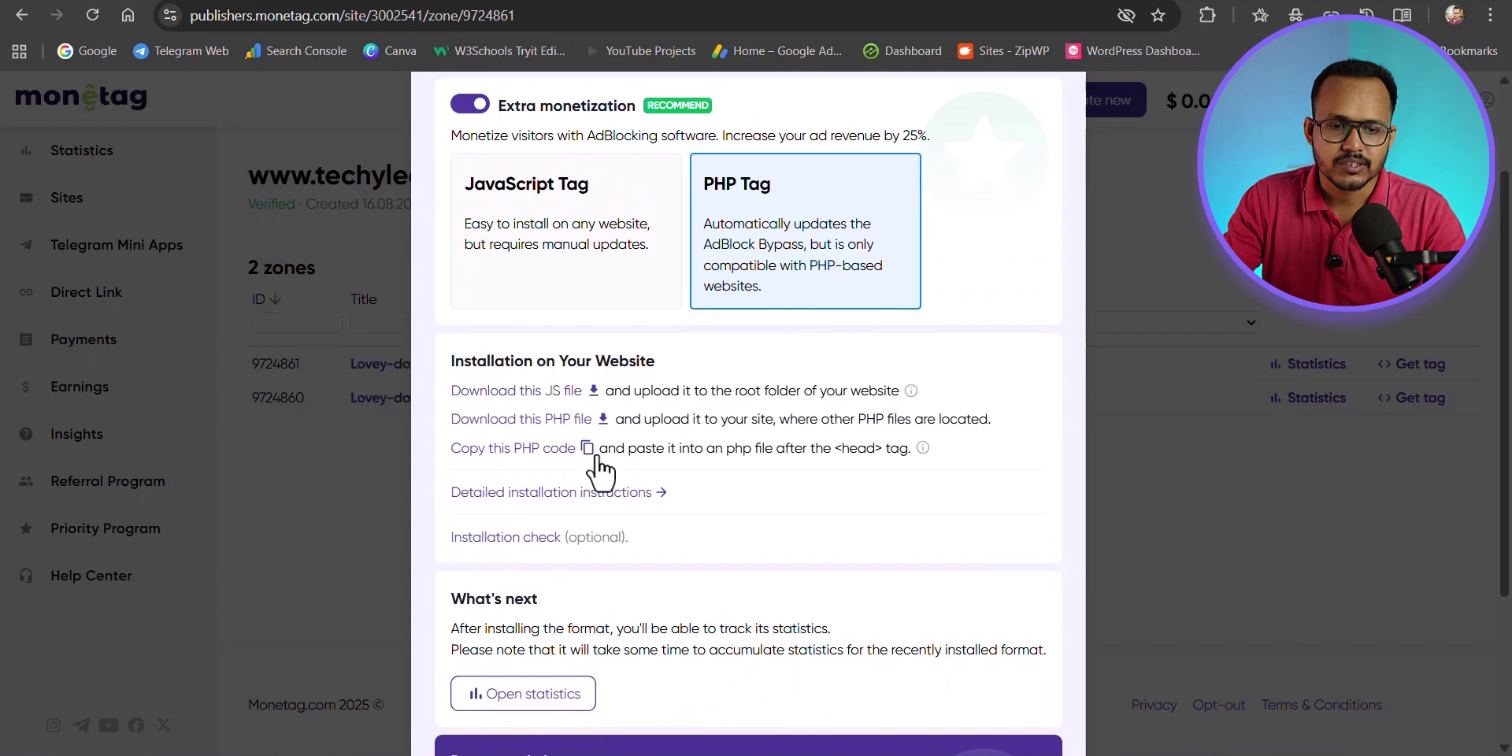
{"action": "left_click", "coordinate": [587, 453]}
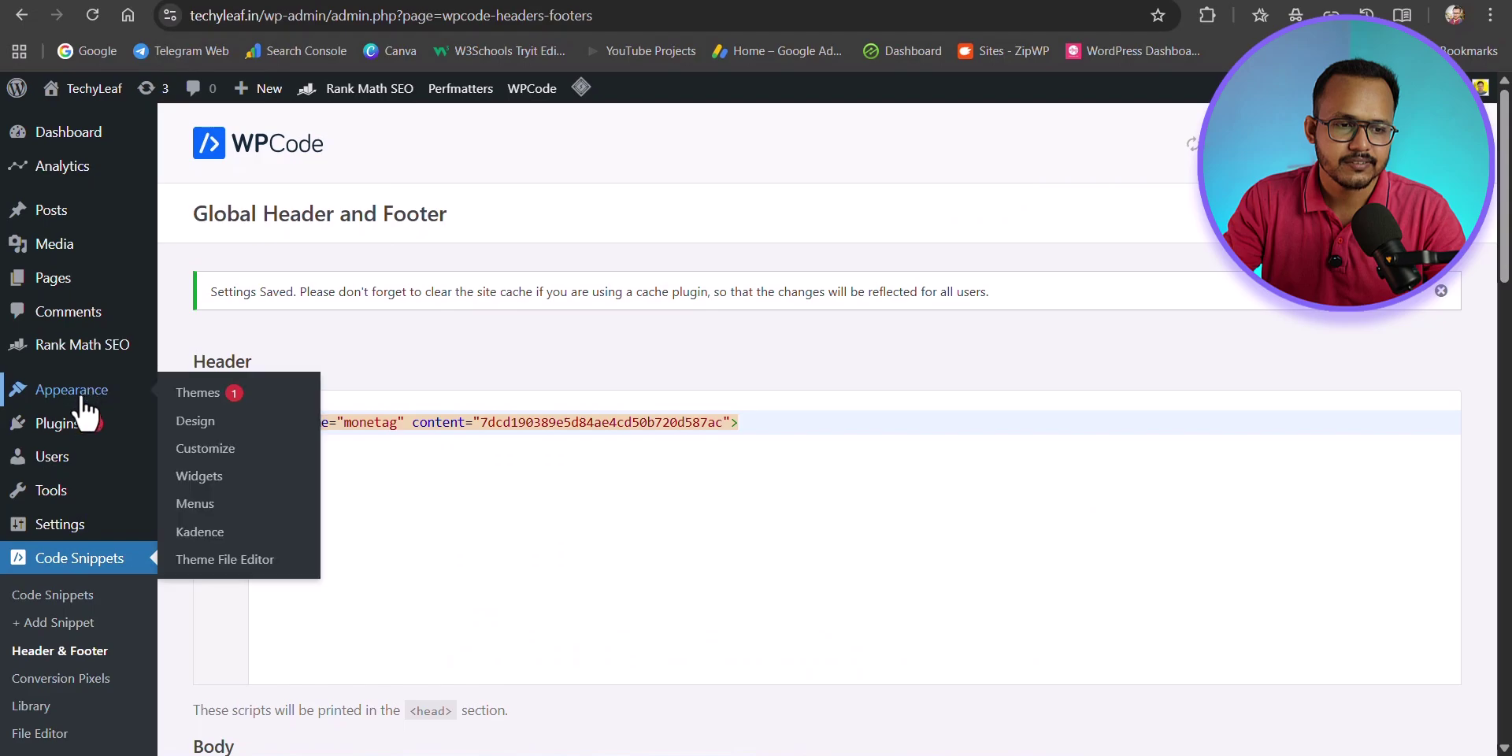
Search 'ad inserter' in Add Plugin, install and activate it, then open its Settings.
{"action": "mouse_move", "coordinate": [71, 432]}
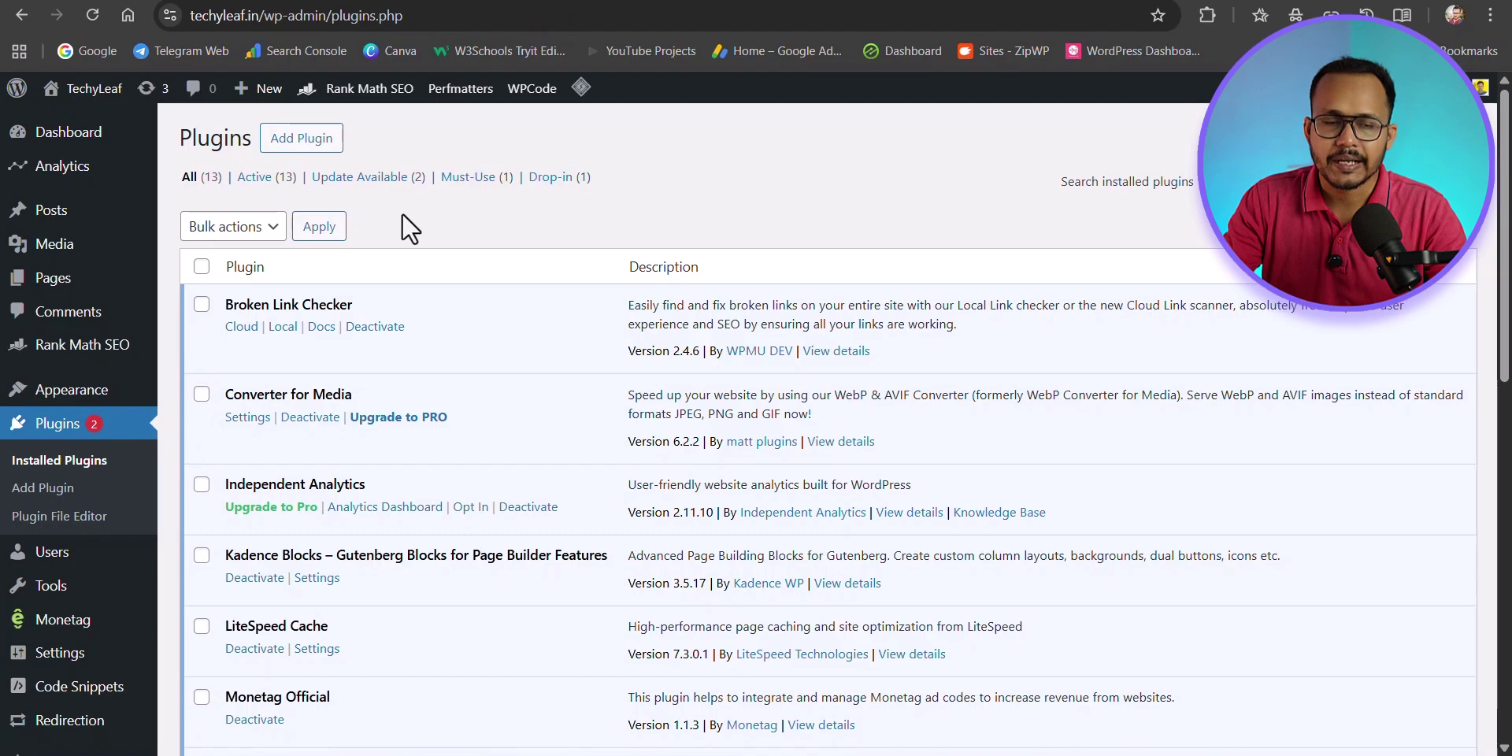
{"action": "left_click", "coordinate": [299, 141]}
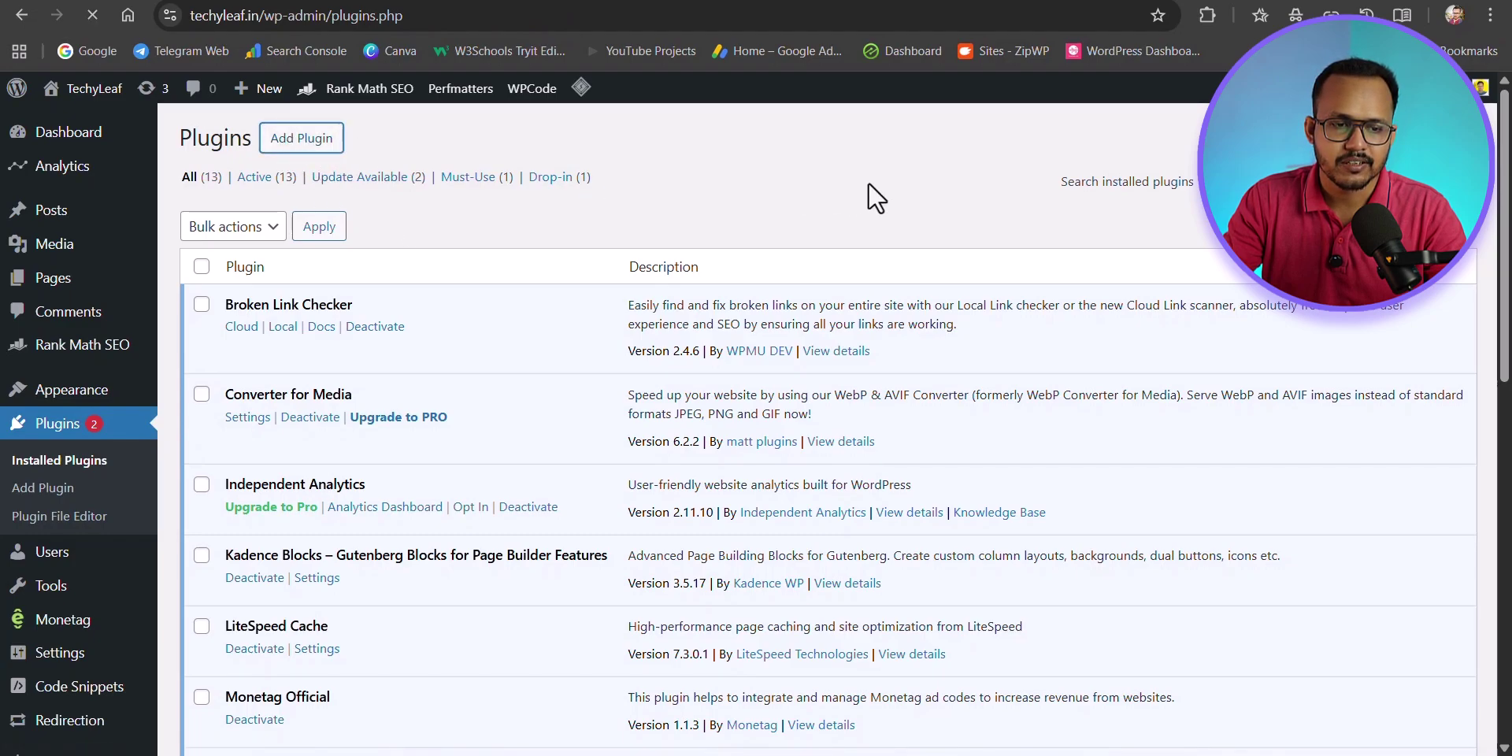
{"action": "type", "text": "ad inserter"}
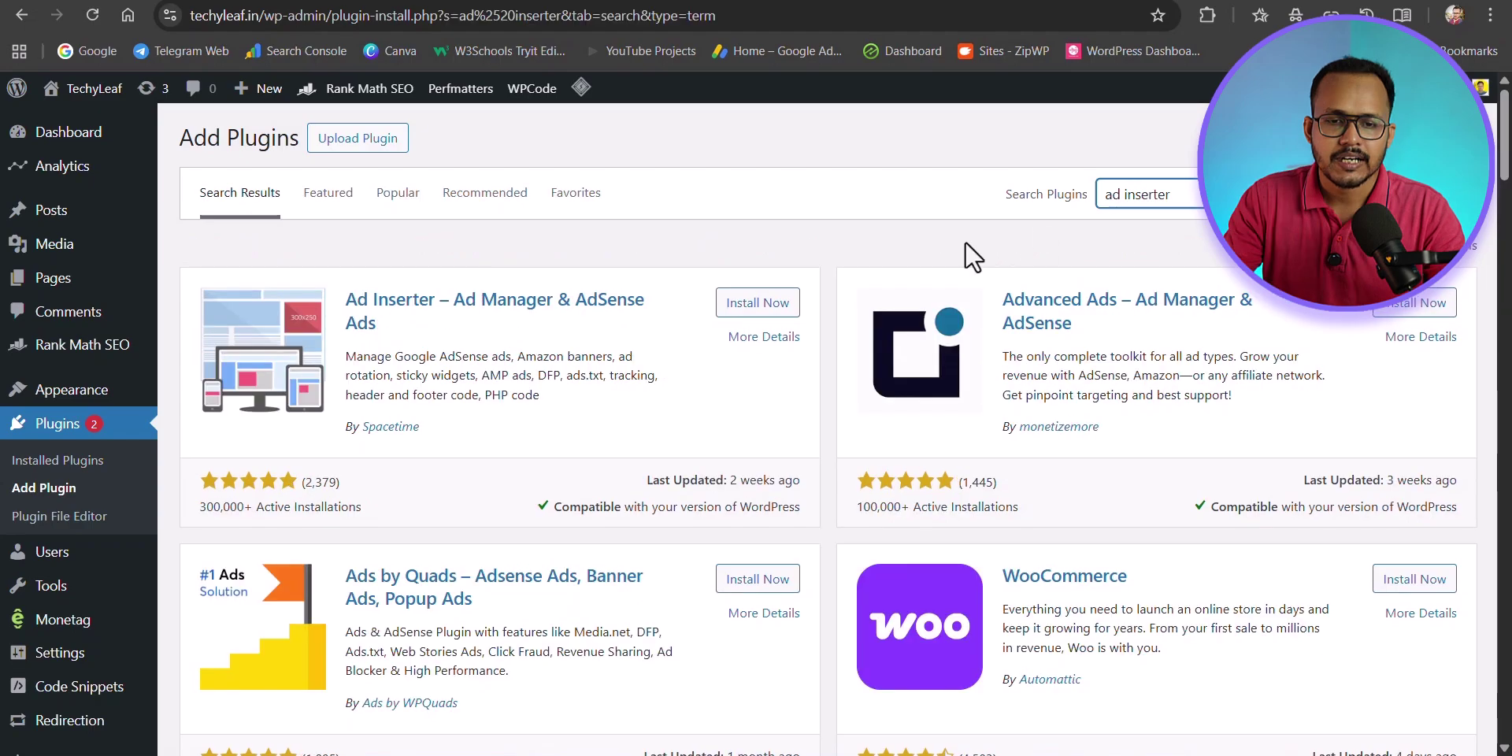
{"action": "left_click", "coordinate": [736, 305]}
{"action": "left_click", "coordinate": [749, 303]}
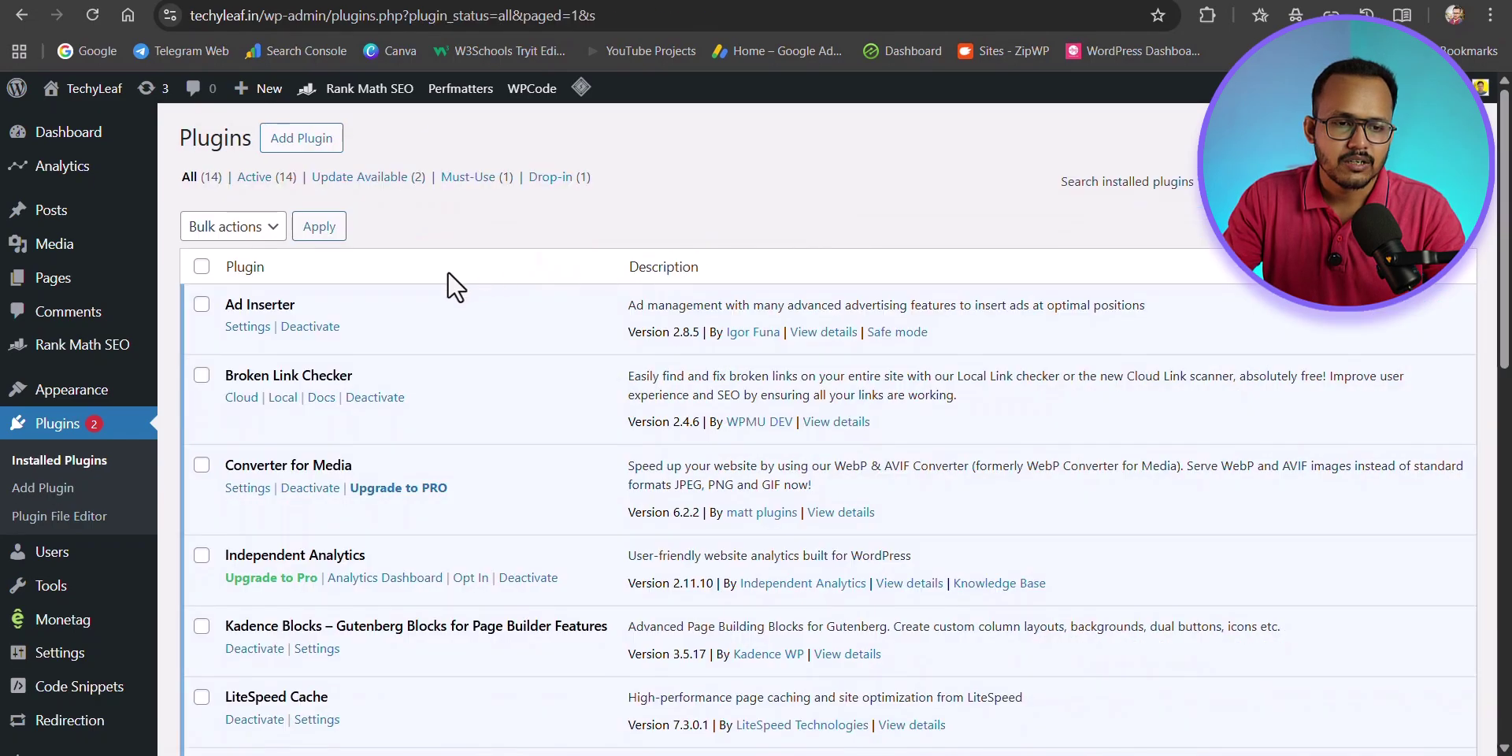
{"action": "left_click", "coordinate": [250, 327]}
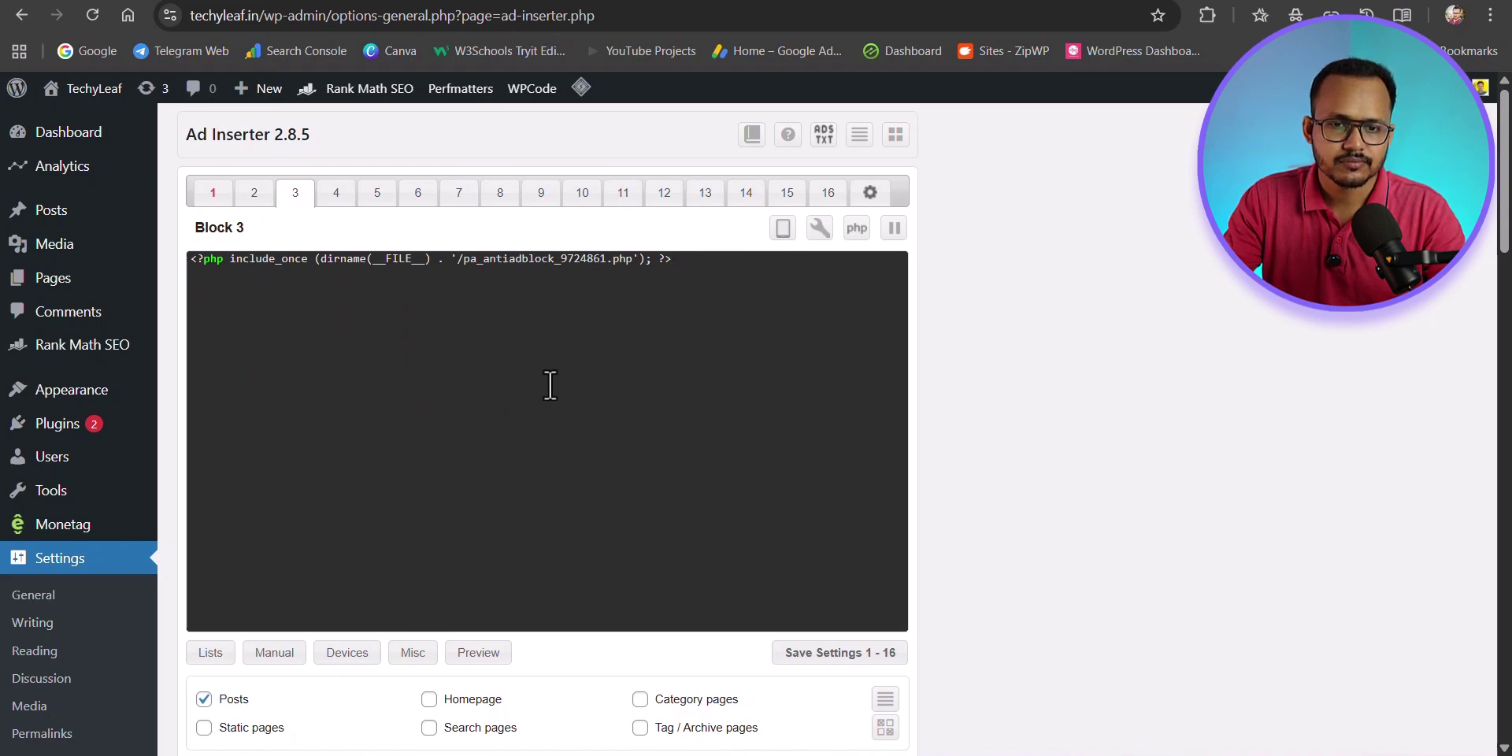
Enable PHP processing for Ad Inserter Block 3, leaving homepage insertion off.
{"action": "left_click", "coordinate": [857, 229]}
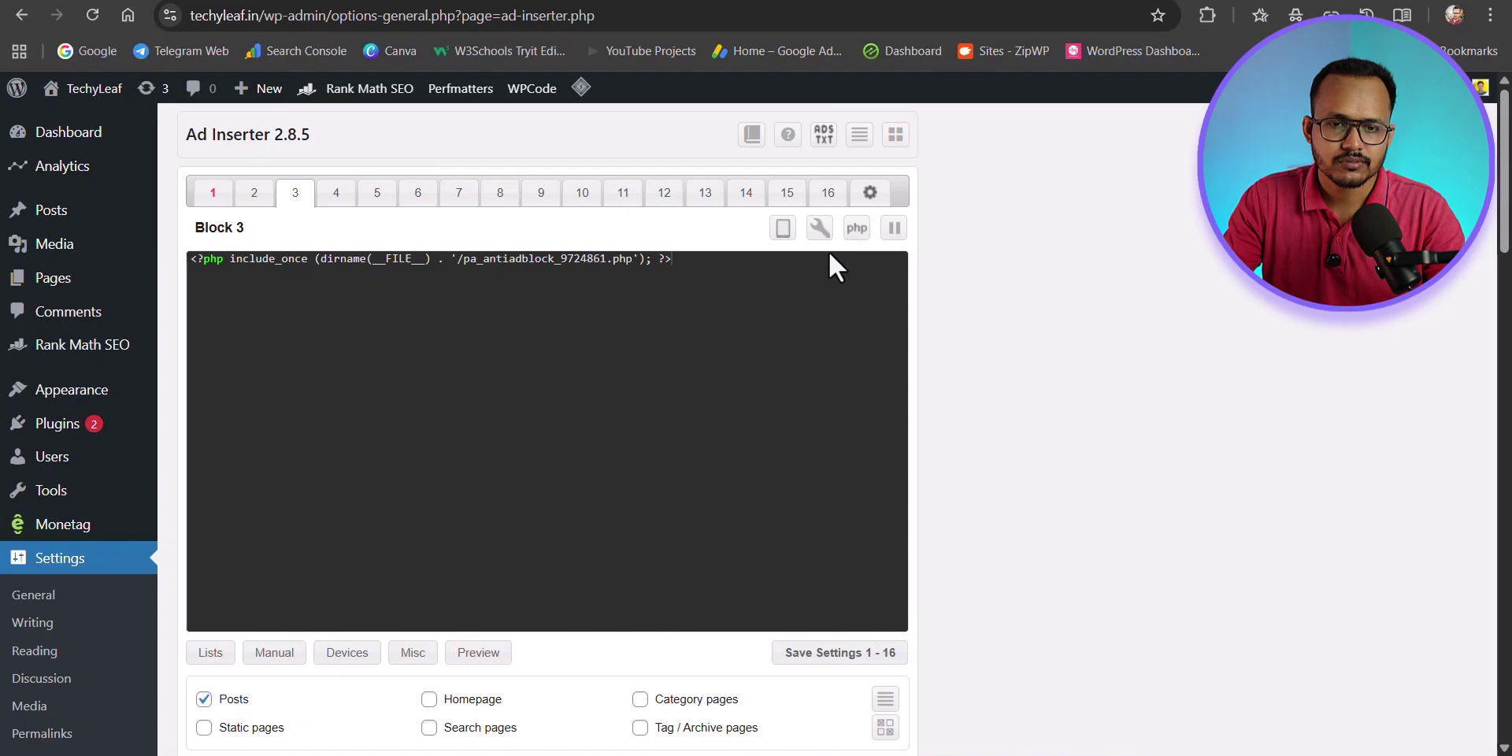
{"action": "scroll", "coordinate": [844, 449], "scroll_direction": "down", "scroll_amount": 3}
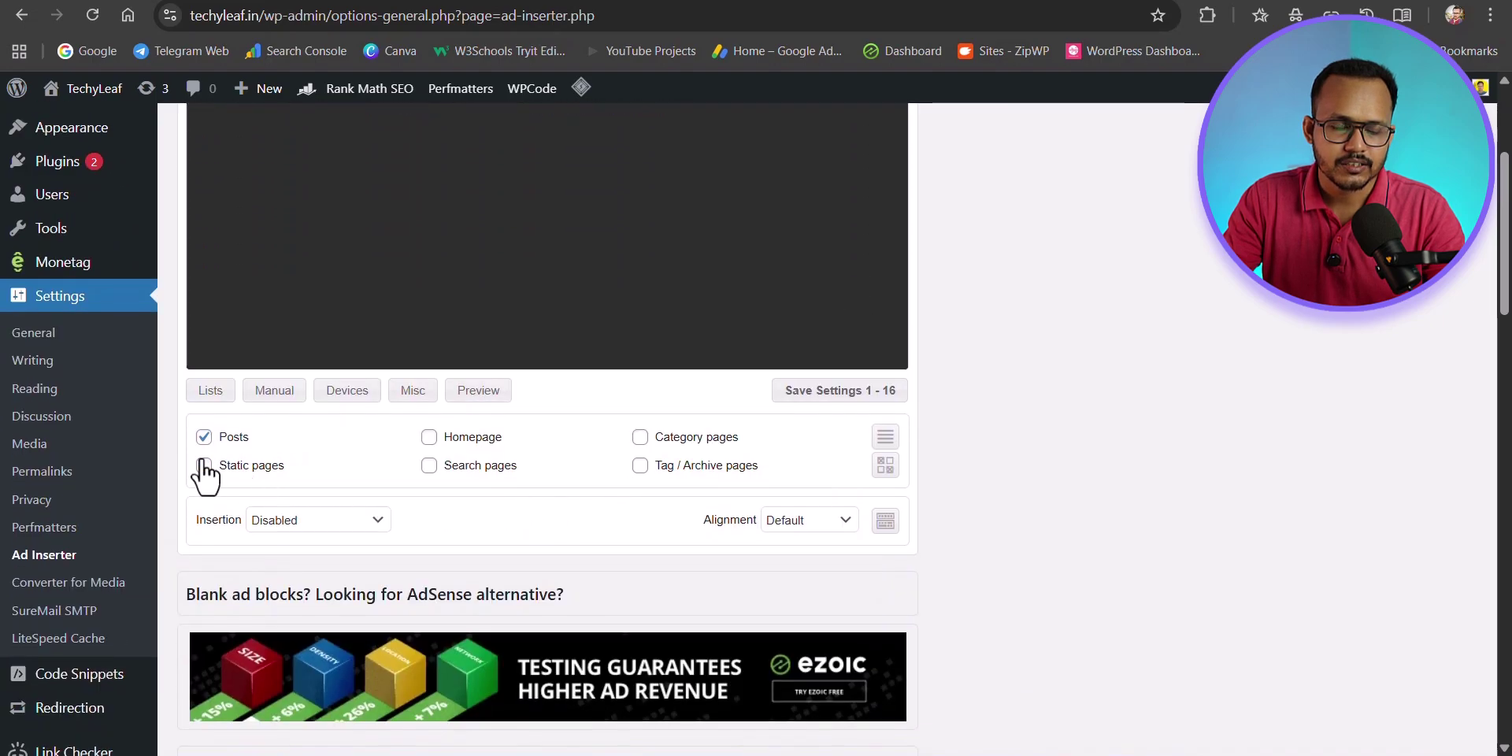
{"action": "left_click", "coordinate": [430, 438]}
{"action": "left_click", "coordinate": [429, 438]}
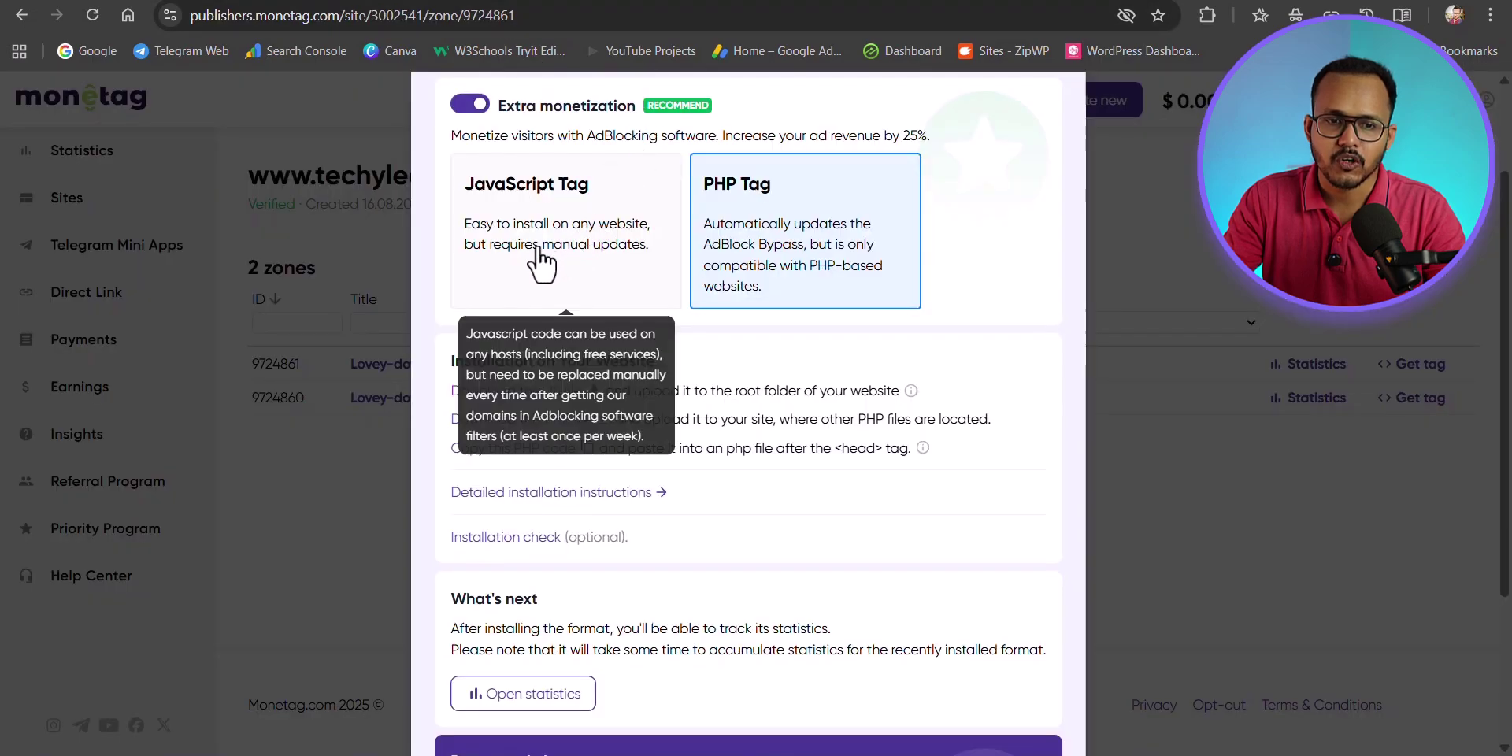
Copy the Monetag push zone's JavaScript Tag code.
{"action": "left_click", "coordinate": [541, 264]}
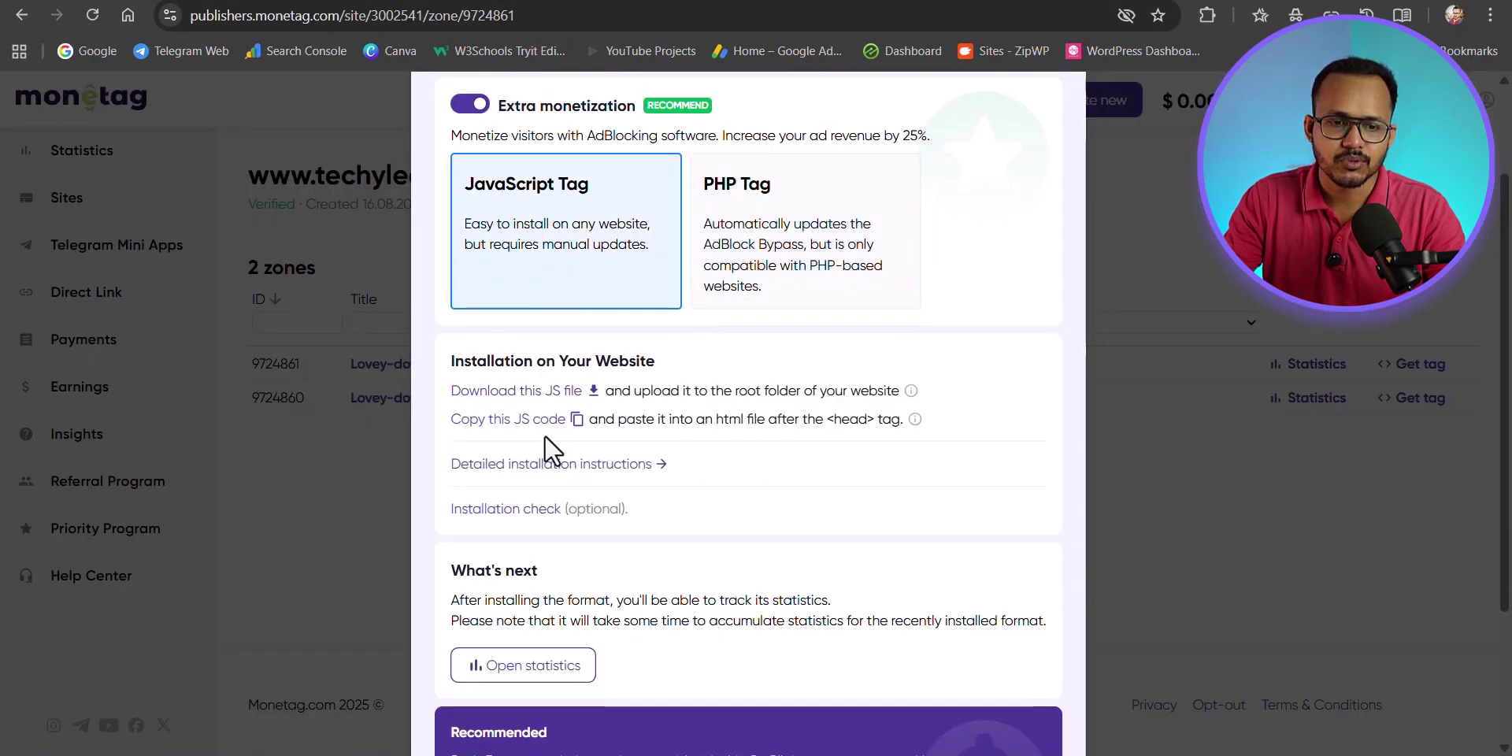
{"action": "left_click", "coordinate": [577, 420]}
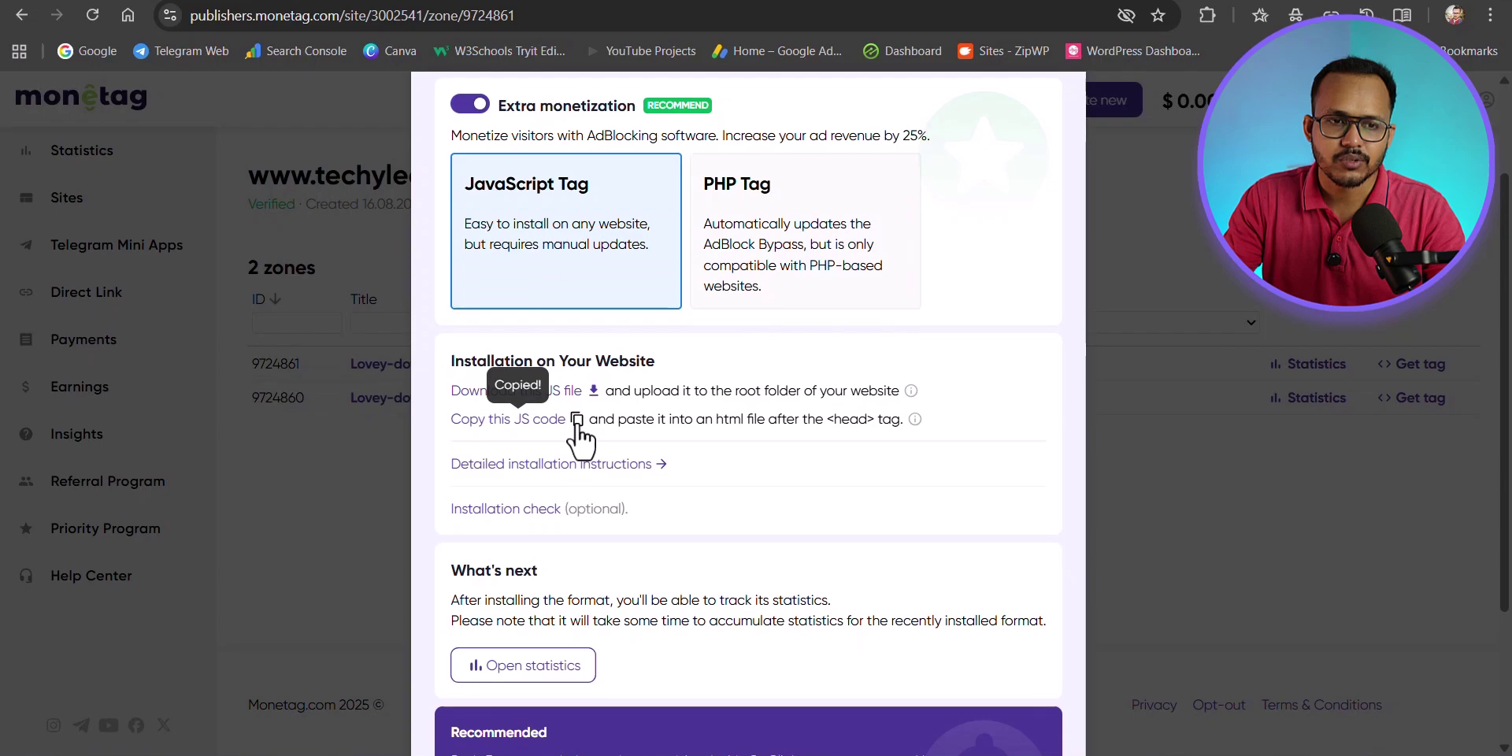
{"action": "left_click", "coordinate": [149, 12]}
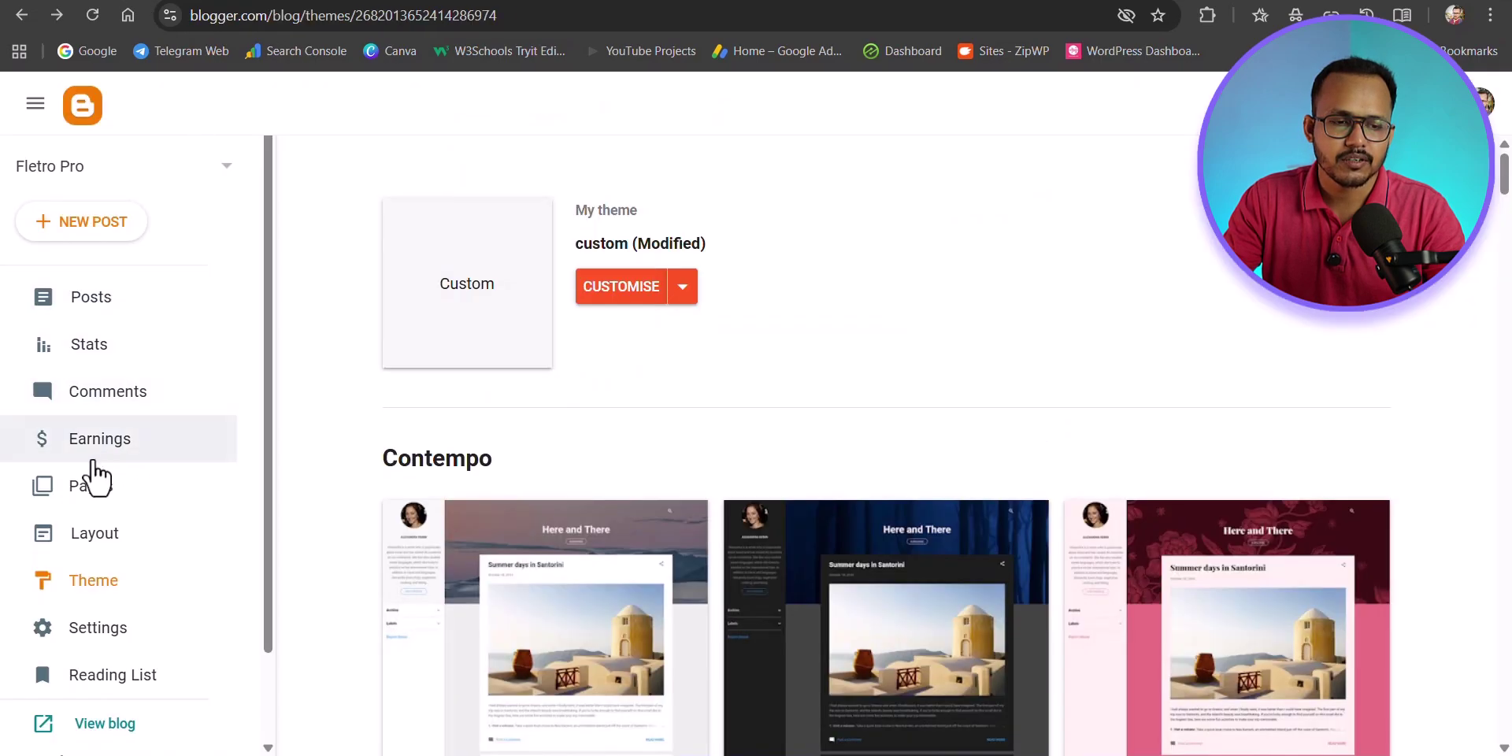
Add an HTML/JavaScript gadget to the Layout's side-widget section containing the pasted Monetag script, and save it.
{"action": "left_click", "coordinate": [103, 538]}
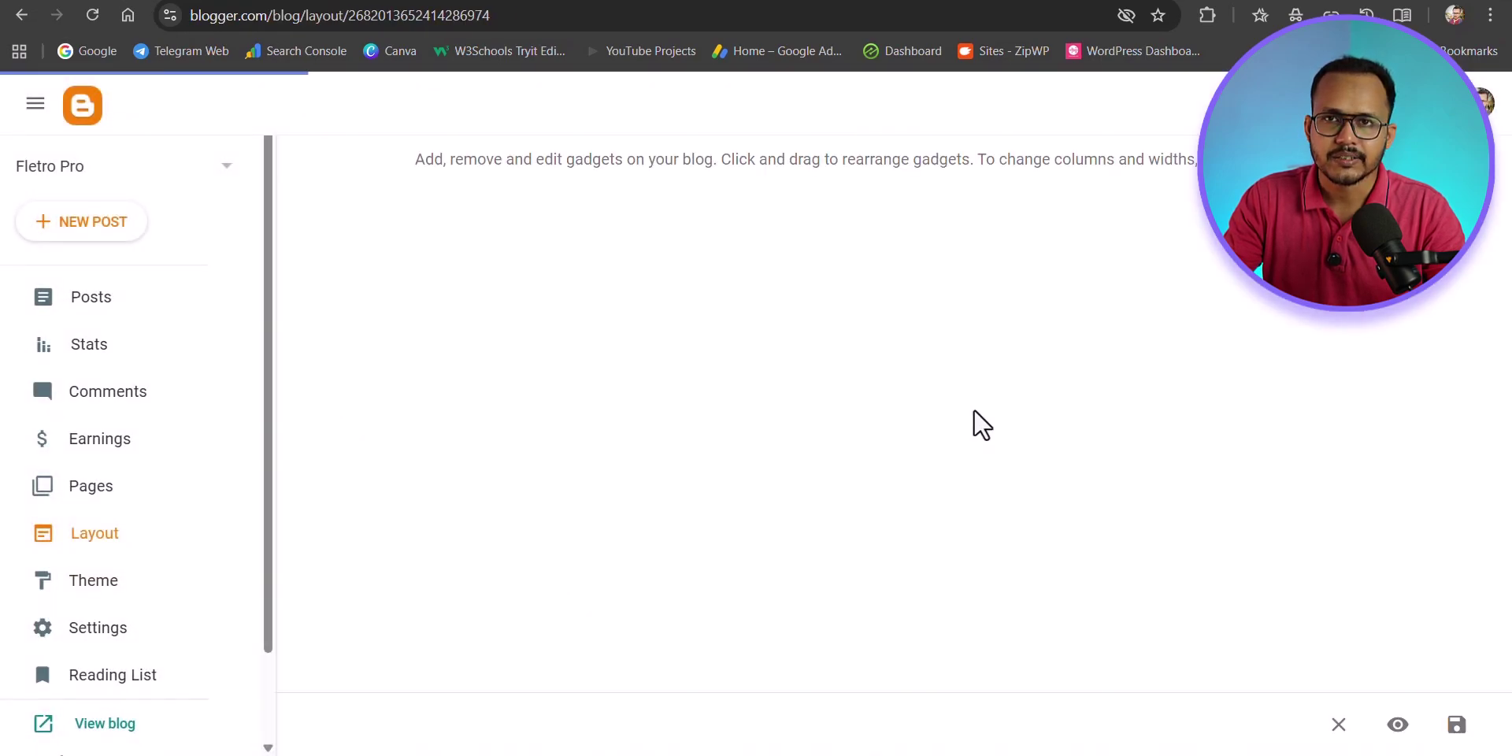
{"action": "scroll", "coordinate": [1033, 412], "scroll_direction": "down", "scroll_amount": 10}
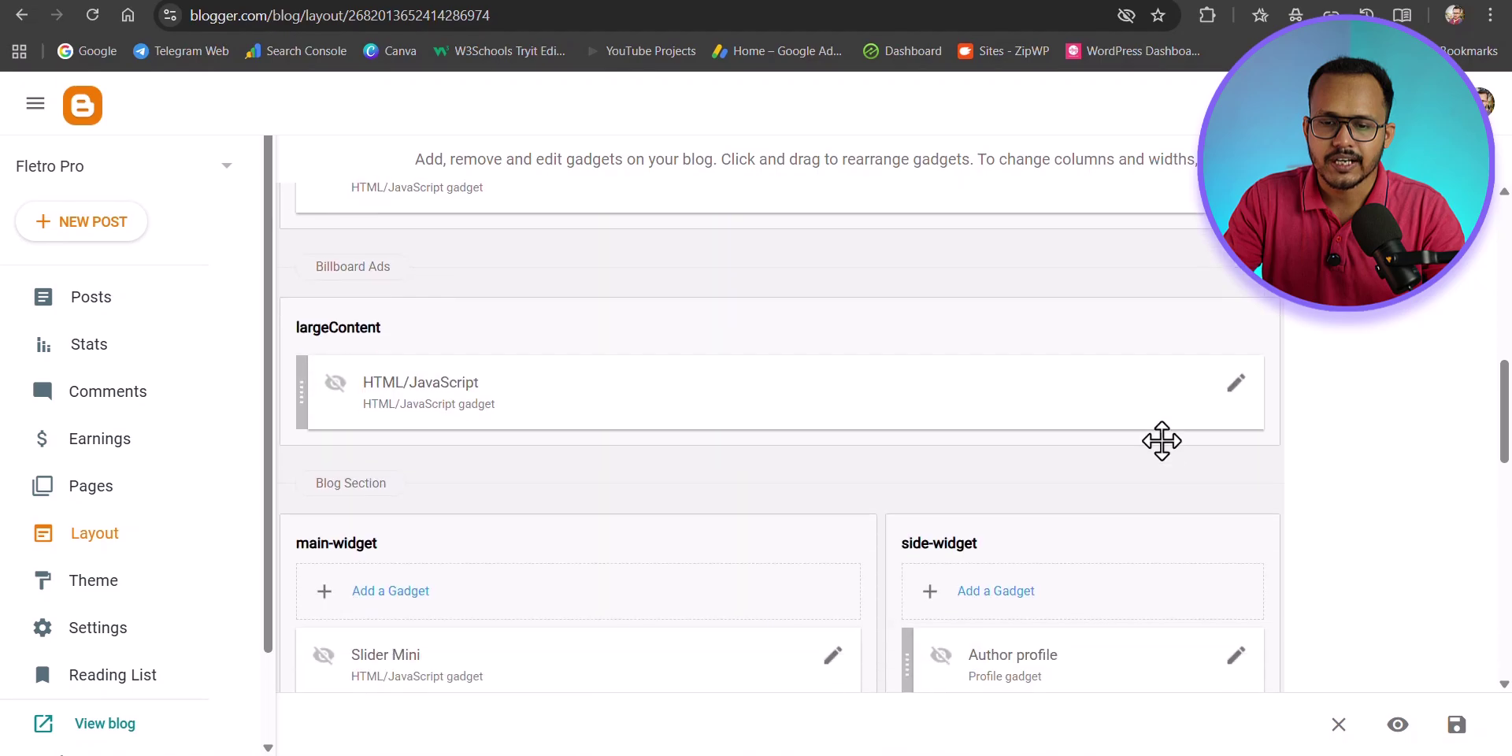
{"action": "scroll", "coordinate": [1162, 441], "scroll_direction": "down", "scroll_amount": 3}
{"action": "left_click", "coordinate": [982, 333]}
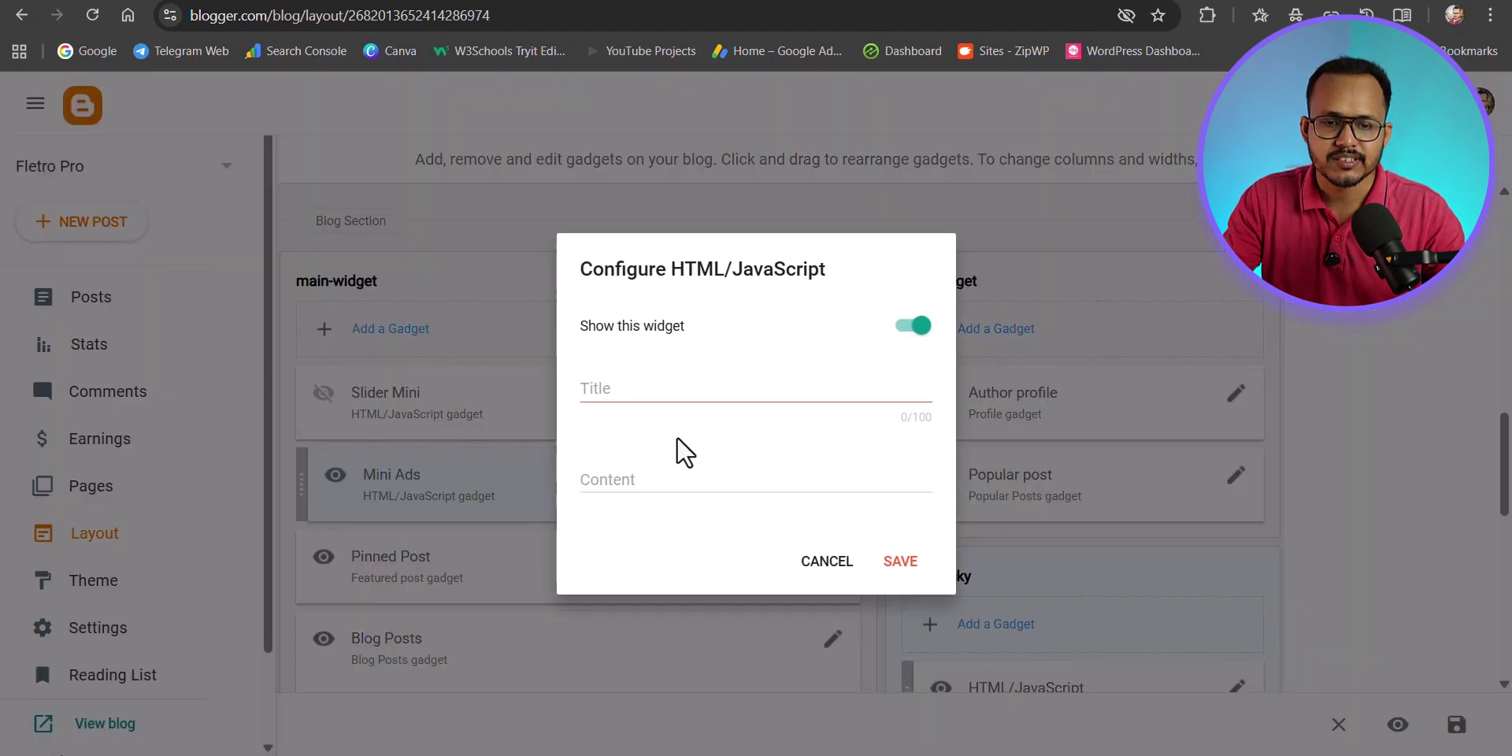
{"action": "left_click", "coordinate": [641, 474]}
{"action": "key", "text": "ctrl+v"}
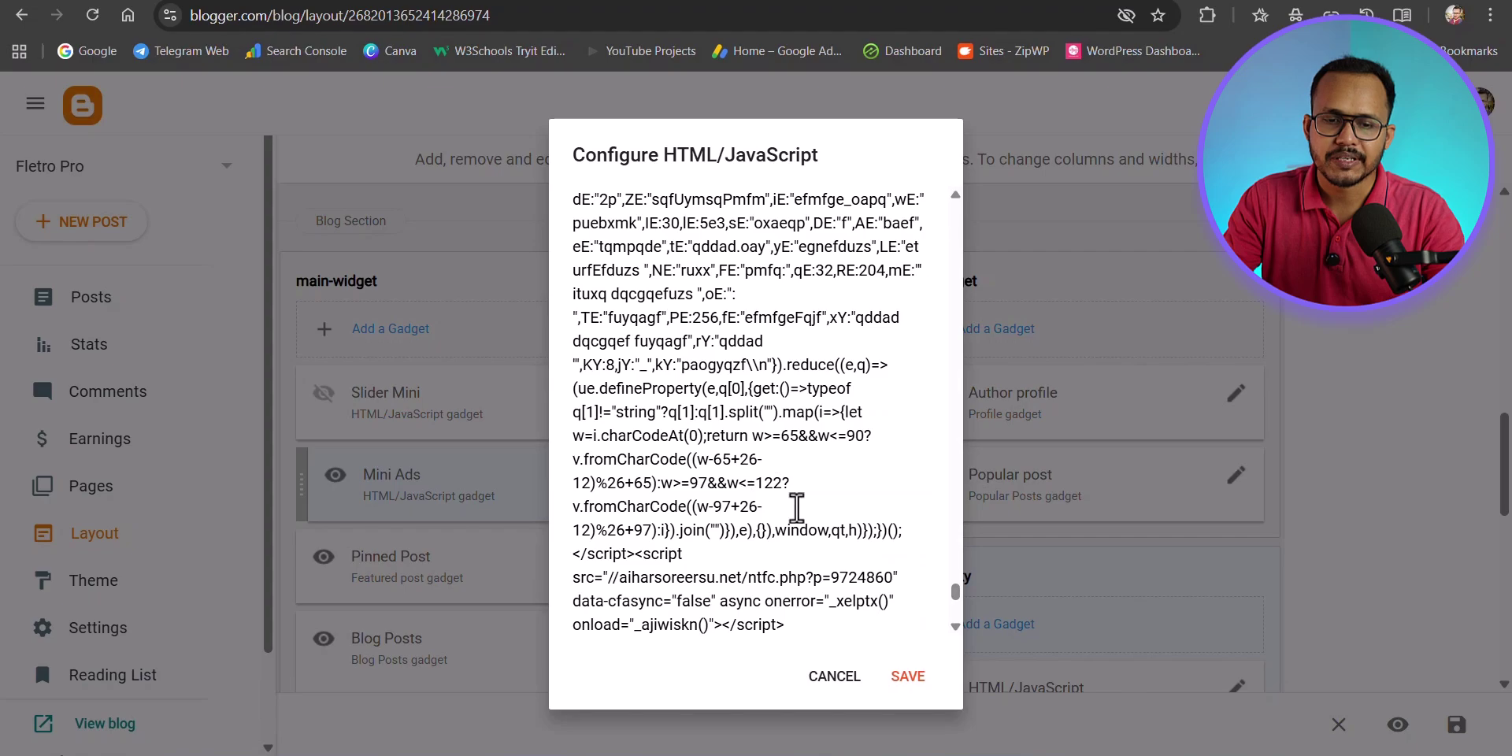
{"action": "scroll", "coordinate": [792, 478], "scroll_direction": "up", "scroll_amount": 10}
{"action": "scroll", "coordinate": [792, 478], "scroll_direction": "up", "scroll_amount": 5}
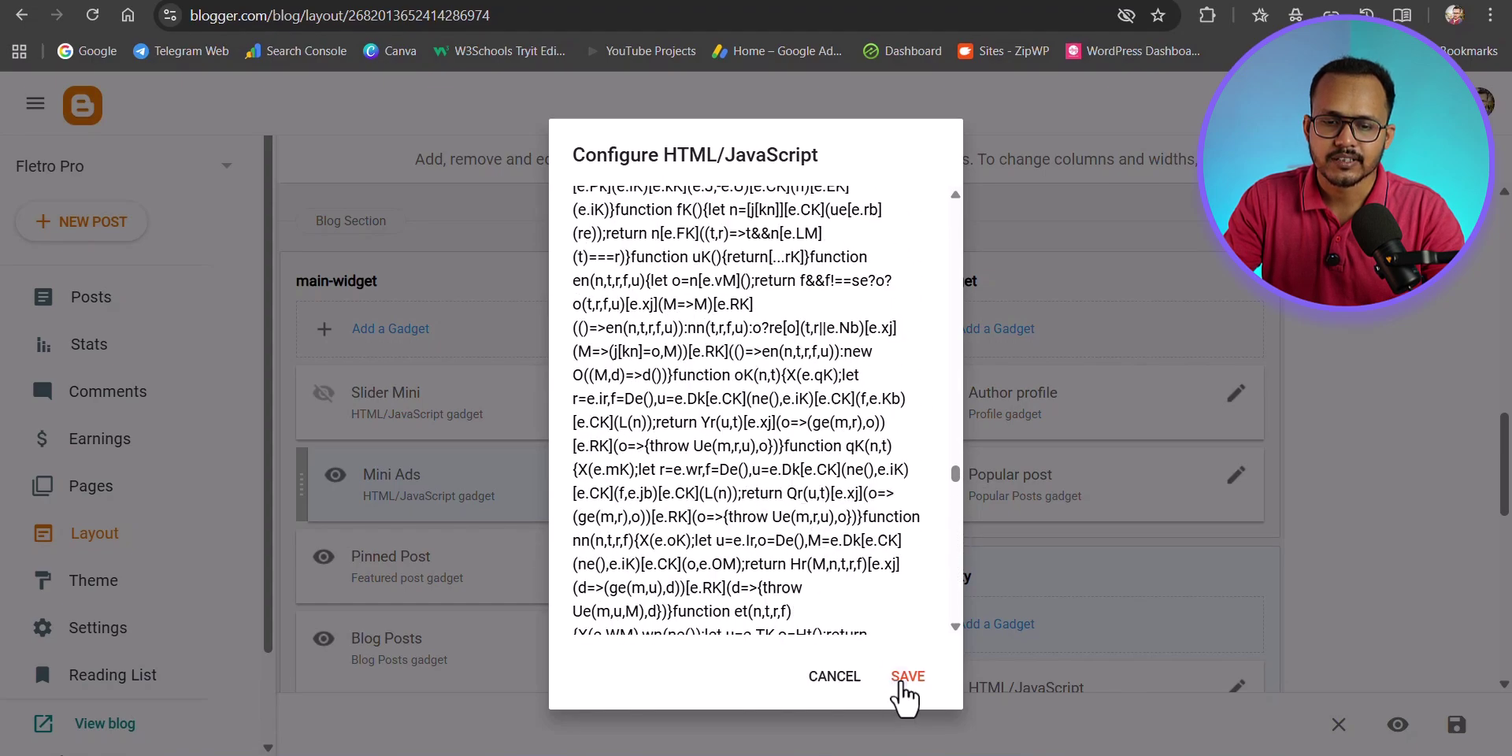
{"action": "left_click", "coordinate": [906, 676]}
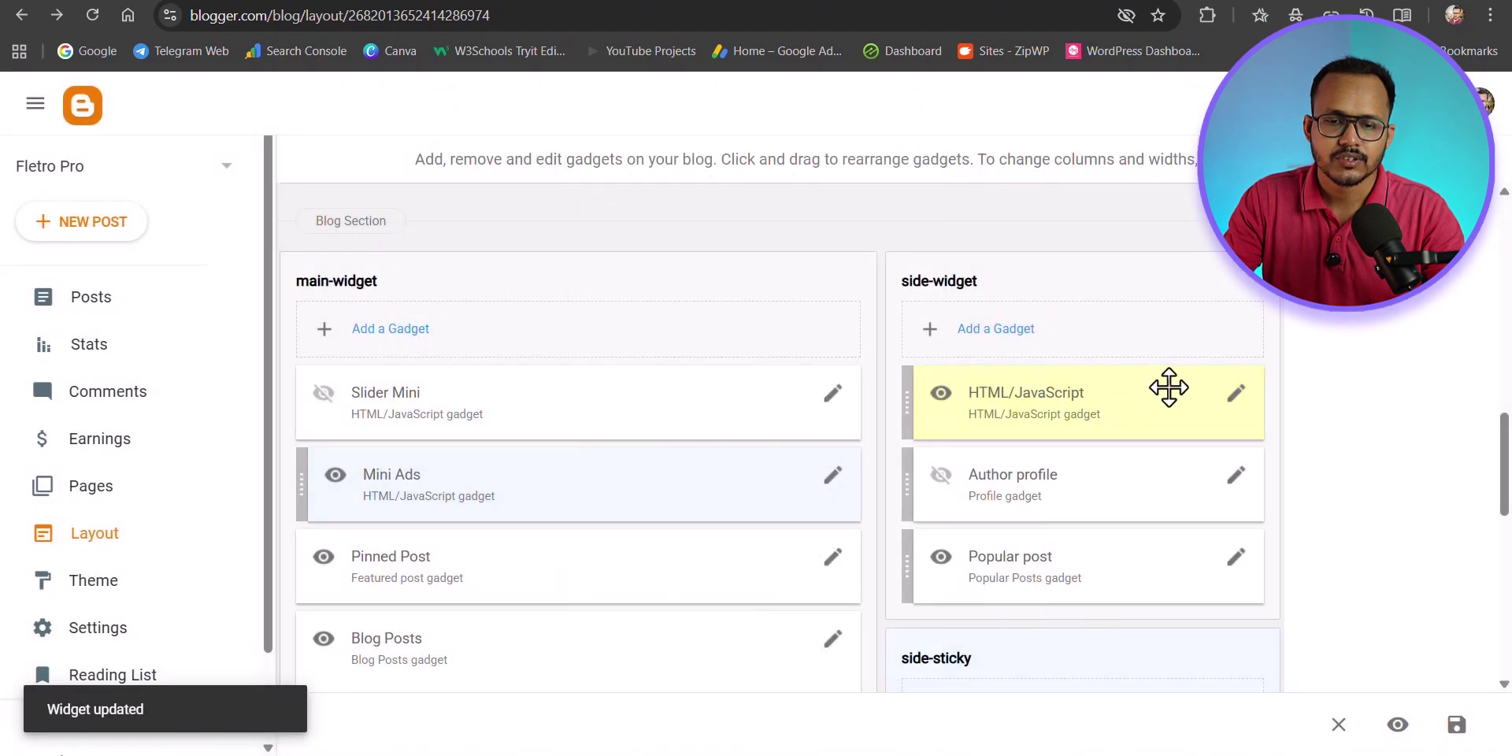
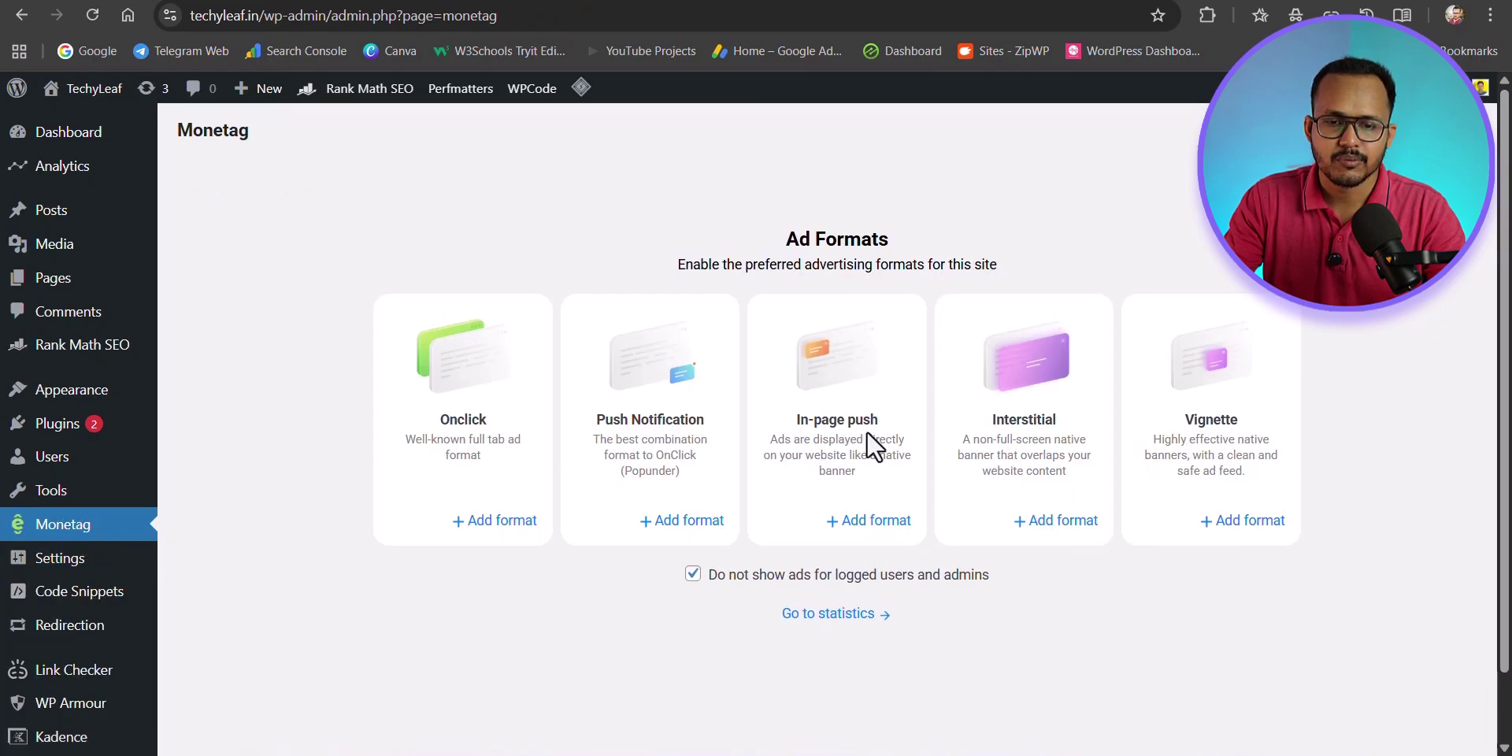
Add the In-page push format with a new zone named 'In Page Push Ad'.
{"action": "left_click", "coordinate": [872, 524]}
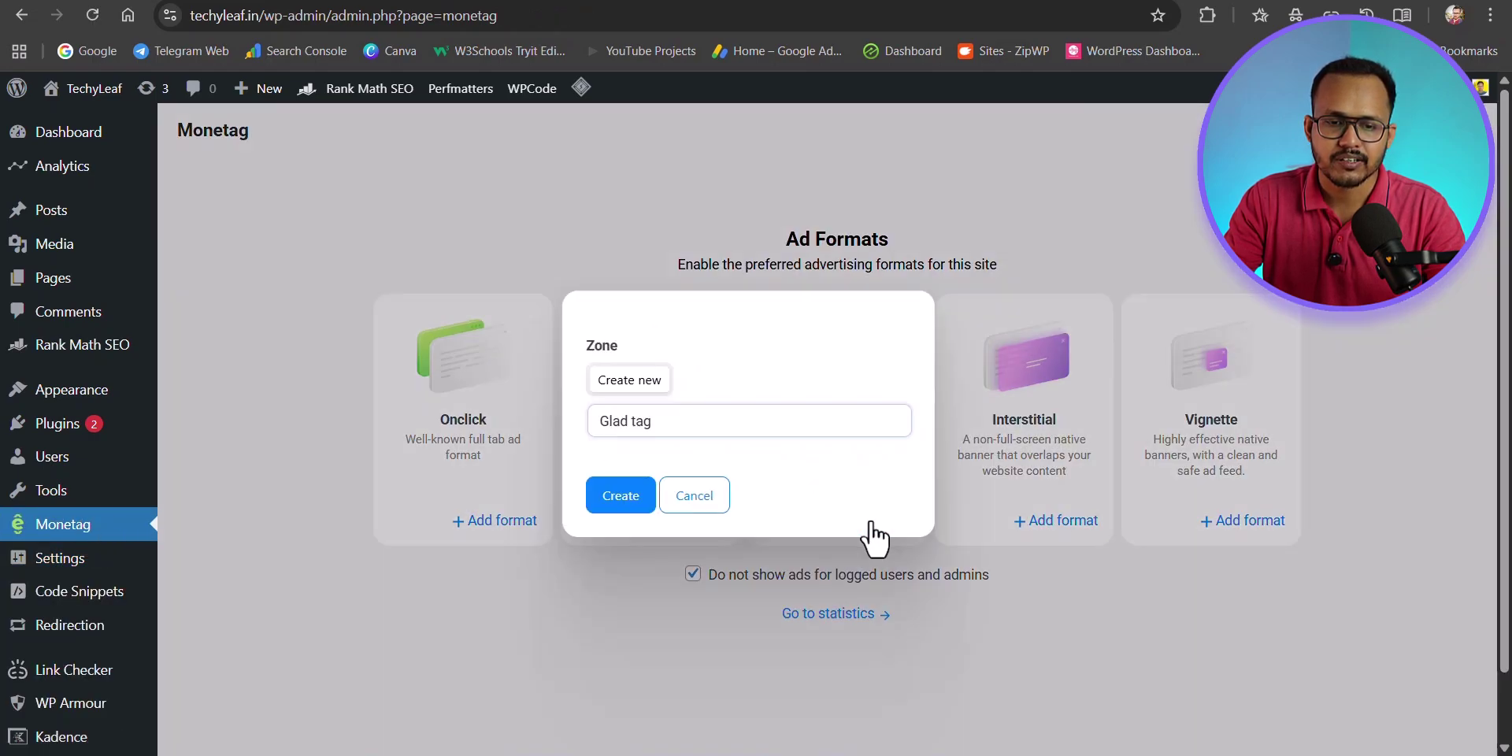
{"action": "triple_click", "coordinate": [690, 424]}
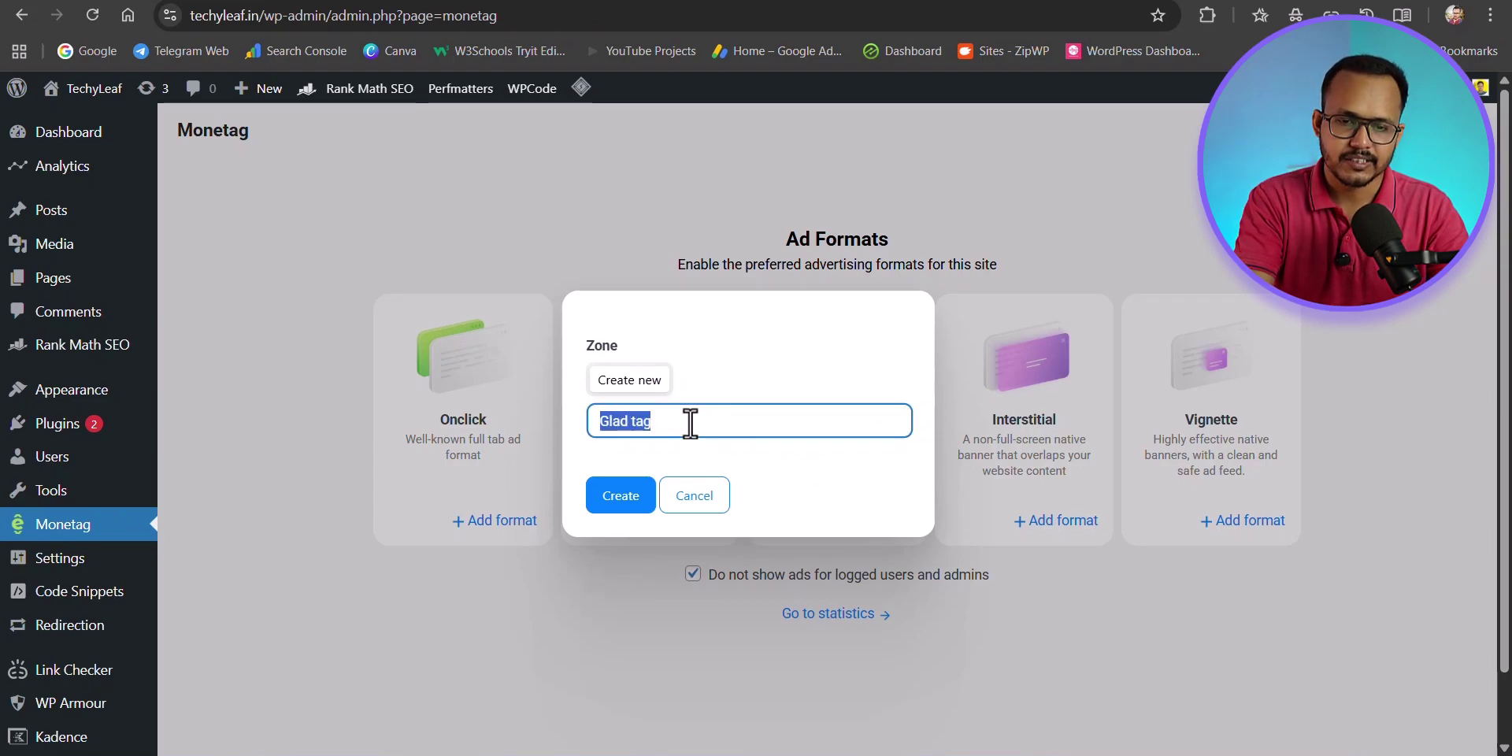
{"action": "key", "text": "BackSpace"}
{"action": "type", "text": "In "}
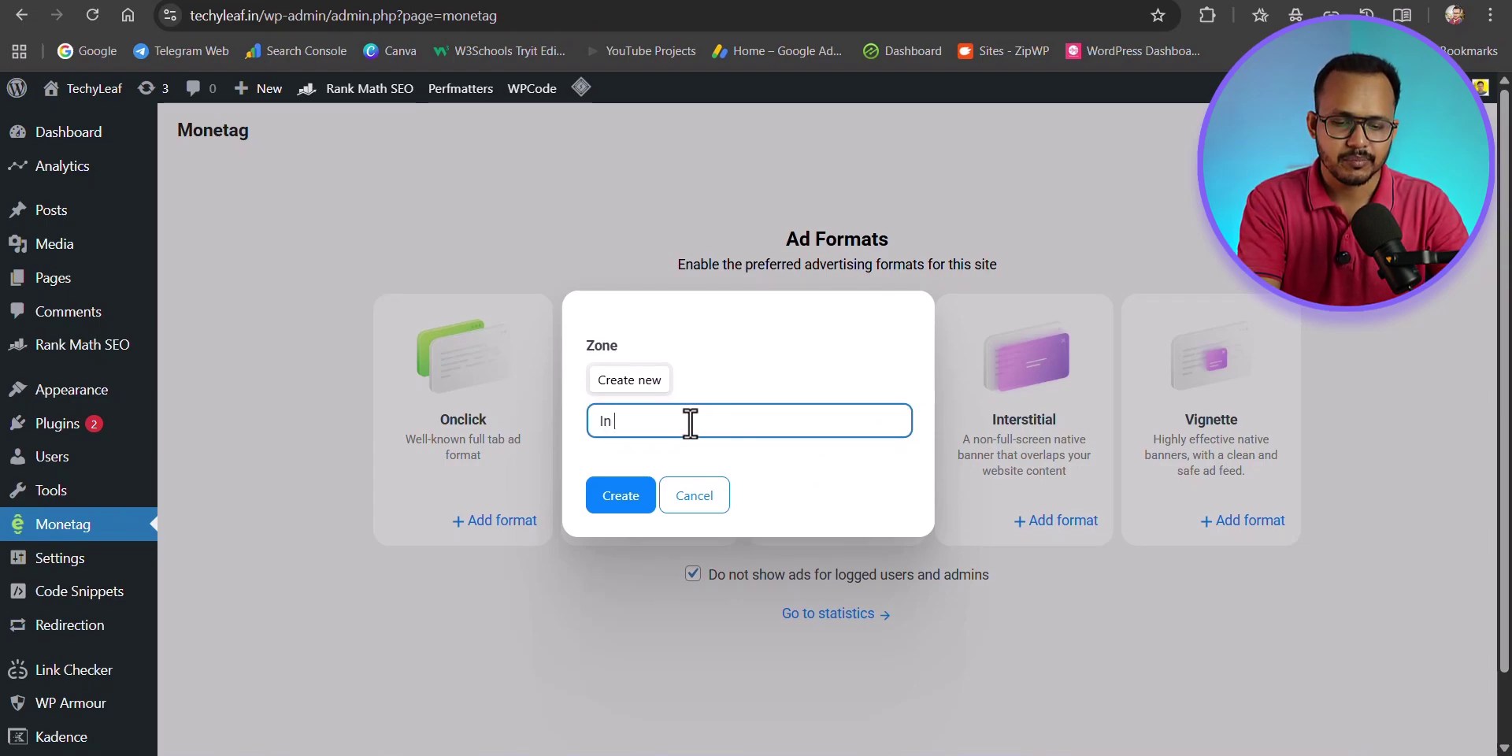
{"action": "type", "text": "Page Push Ad"}
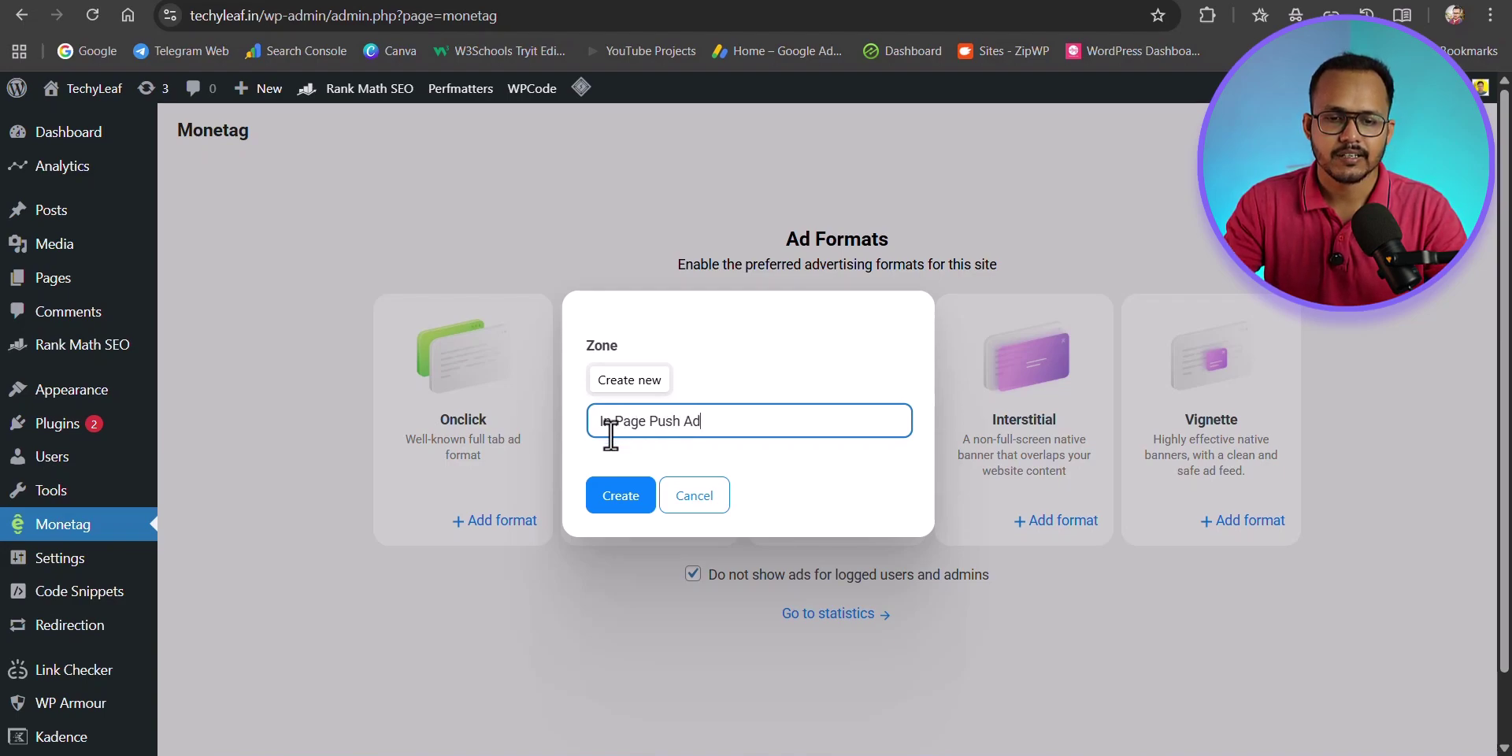
{"action": "left_click", "coordinate": [619, 495]}
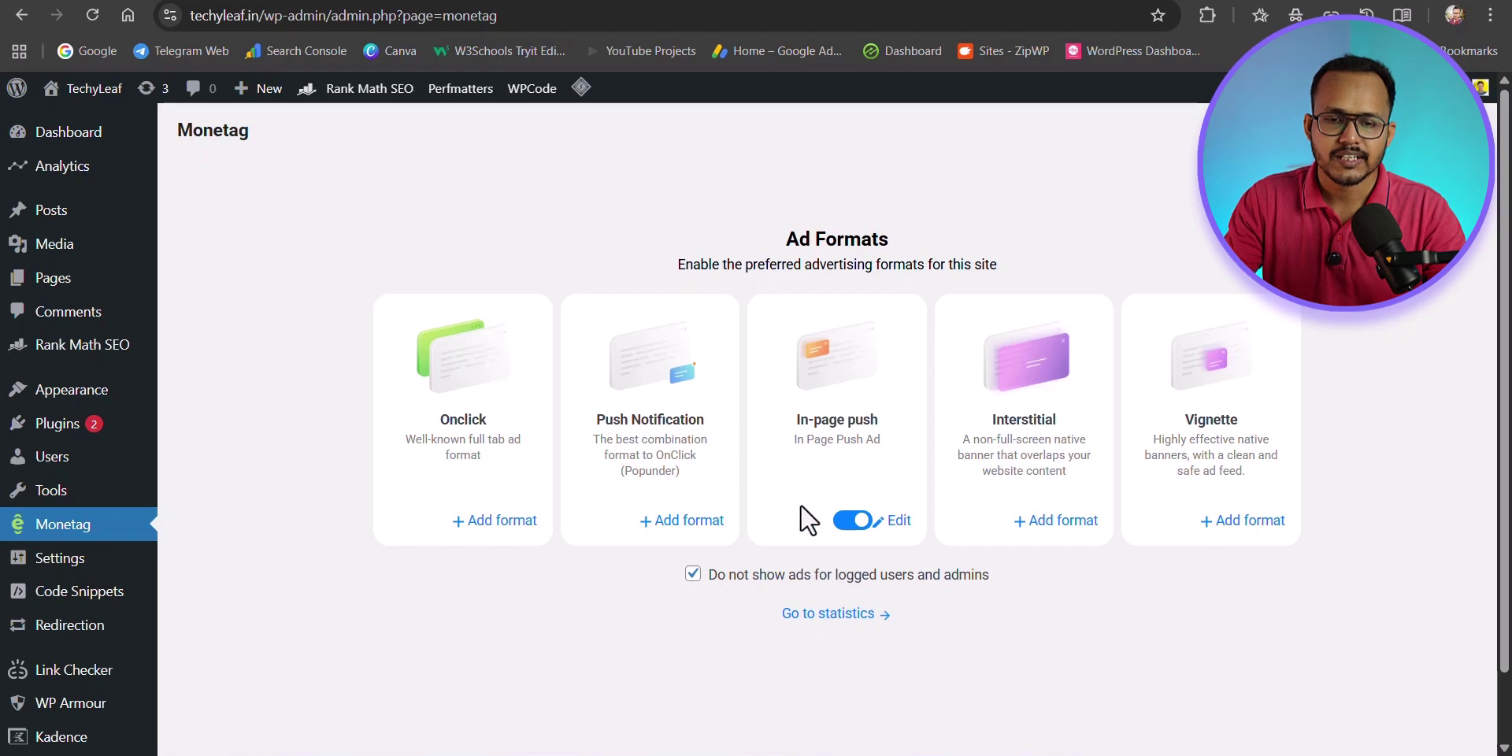
Keep the existing In Page Push Ad zone for In-page push and save the choice.
{"action": "left_click", "coordinate": [899, 521]}
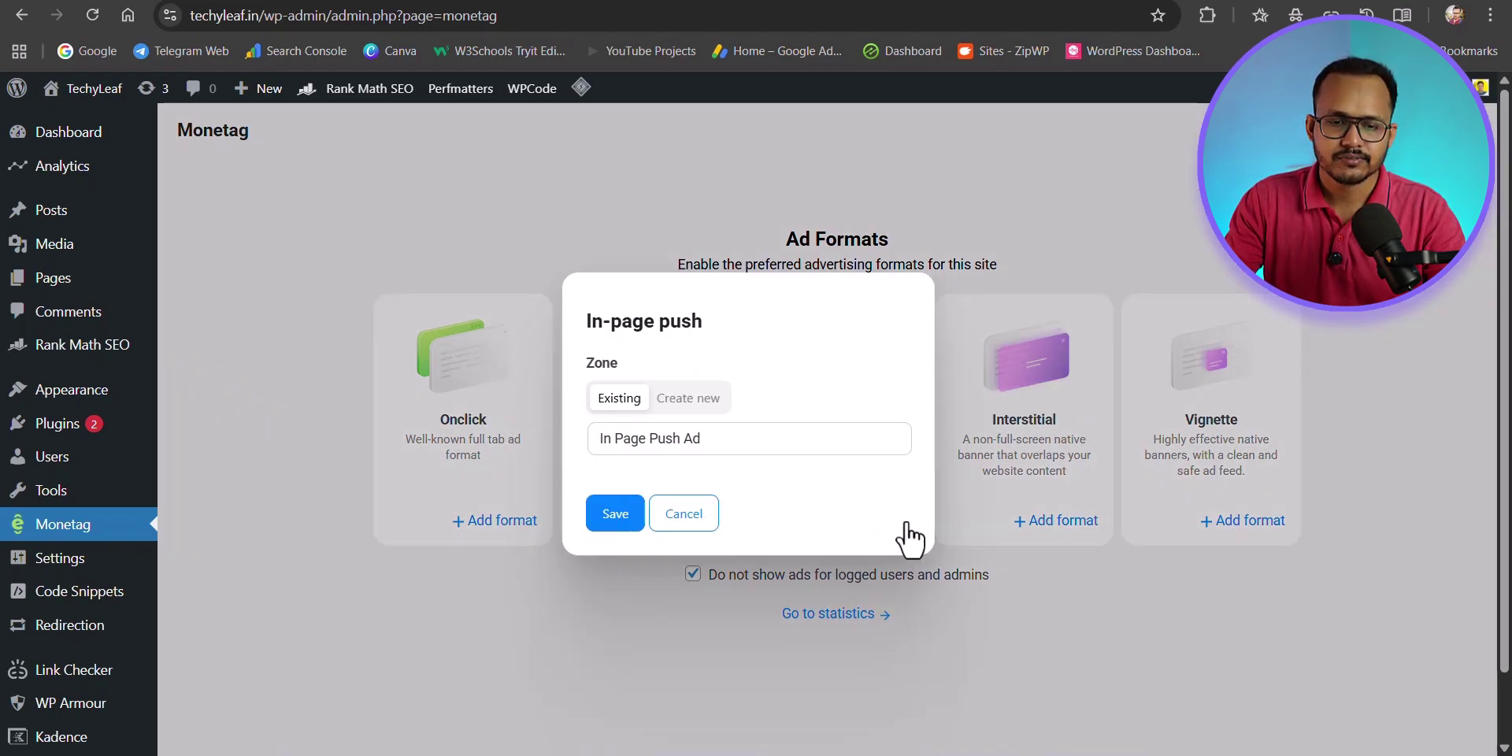
{"action": "left_click", "coordinate": [698, 404]}
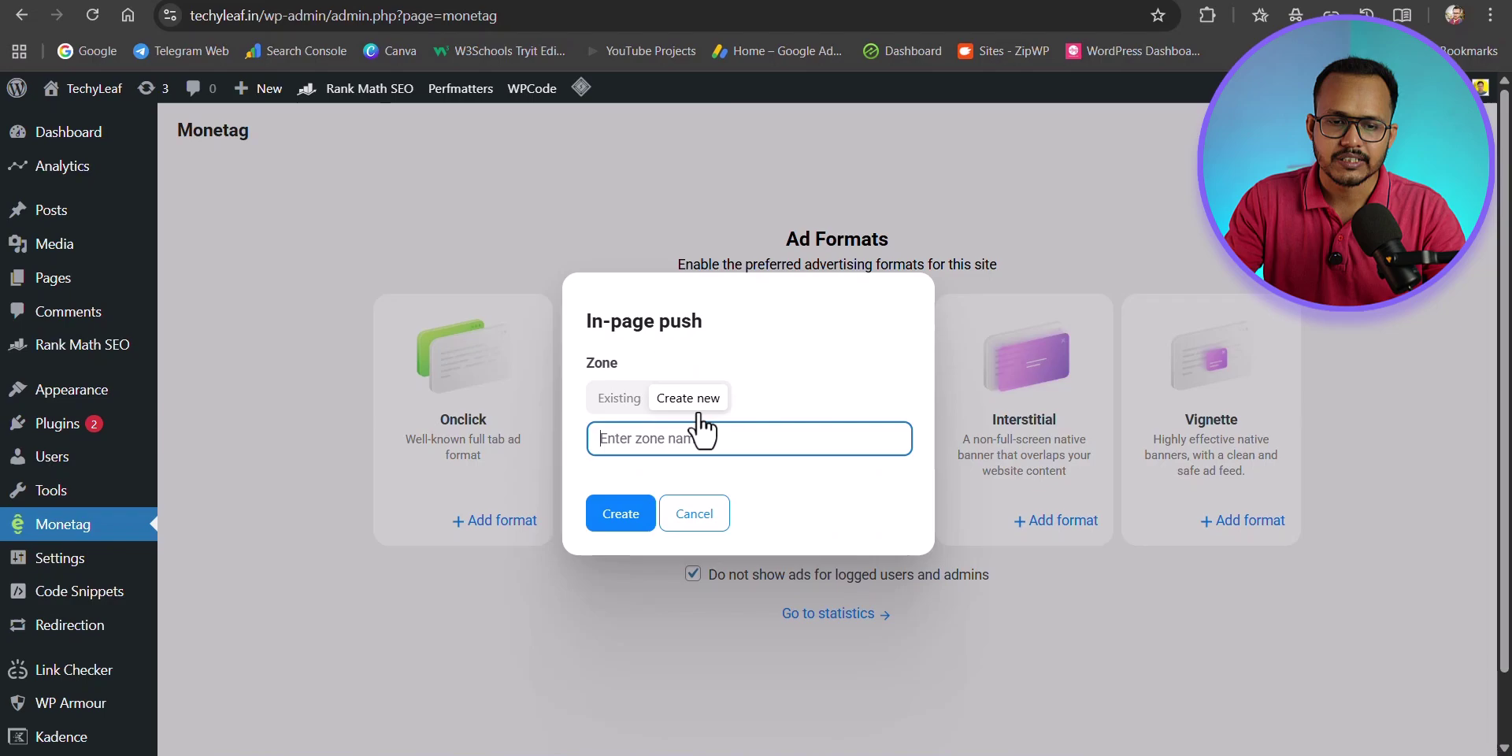
{"action": "left_click", "coordinate": [629, 408]}
{"action": "left_click", "coordinate": [647, 514]}
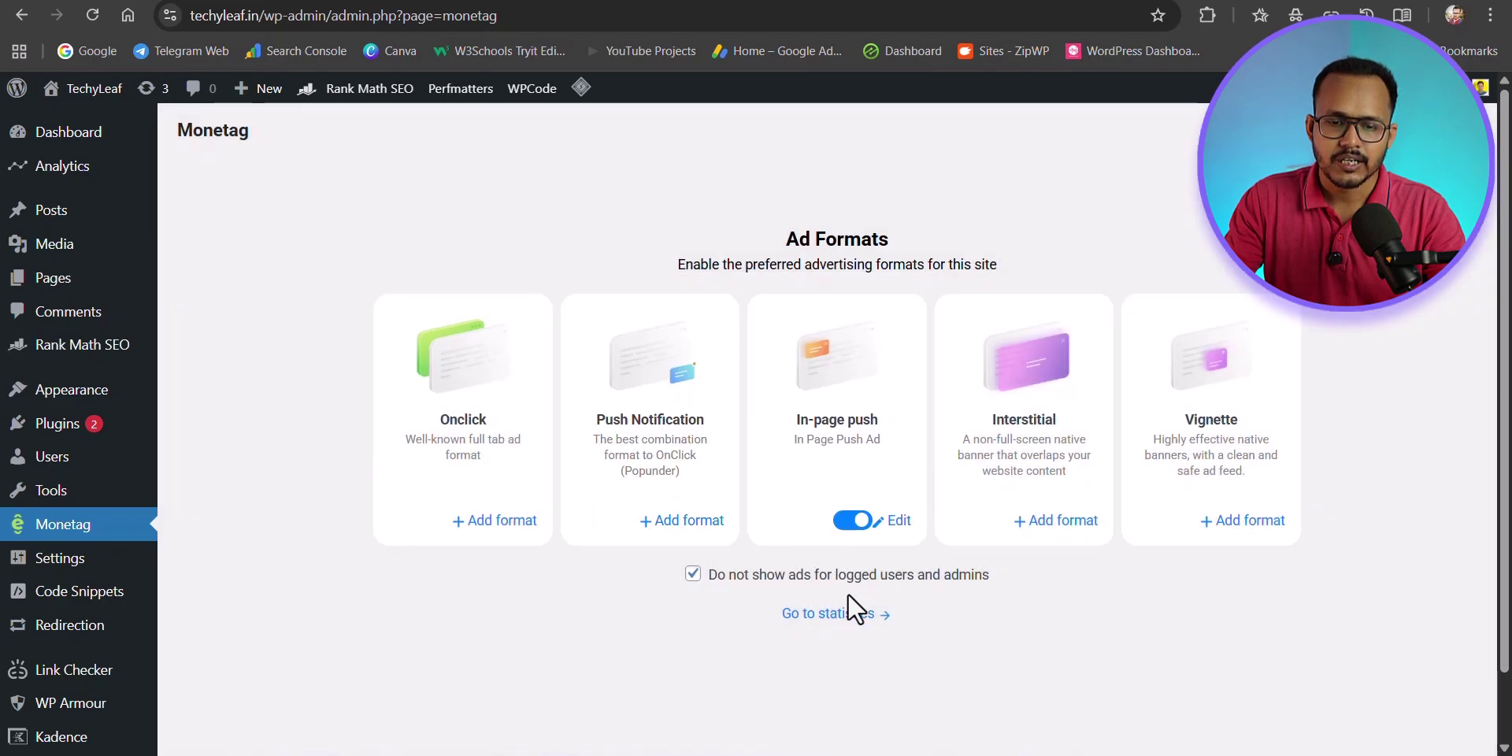
{"action": "left_click", "coordinate": [817, 617]}
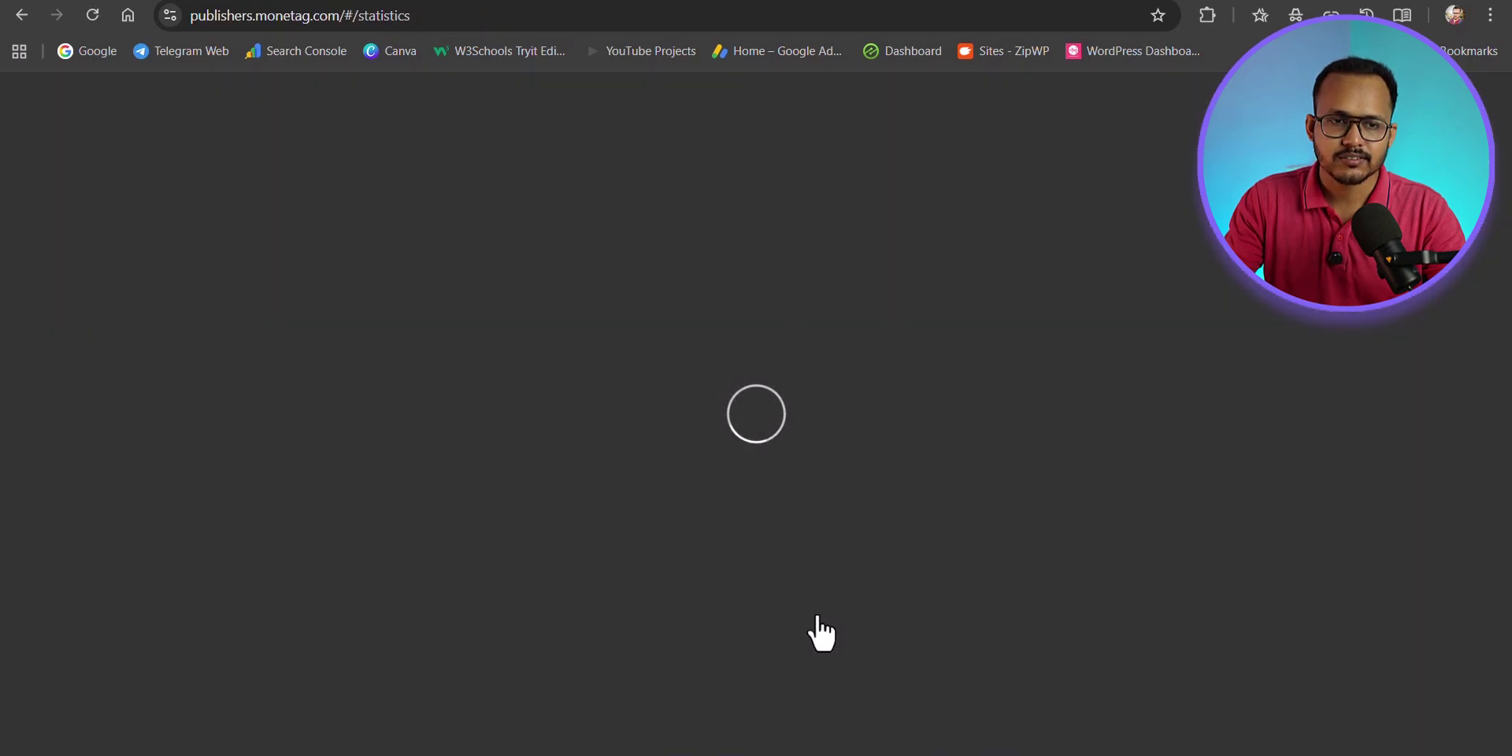
{"action": "left_click", "coordinate": [77, 198]}
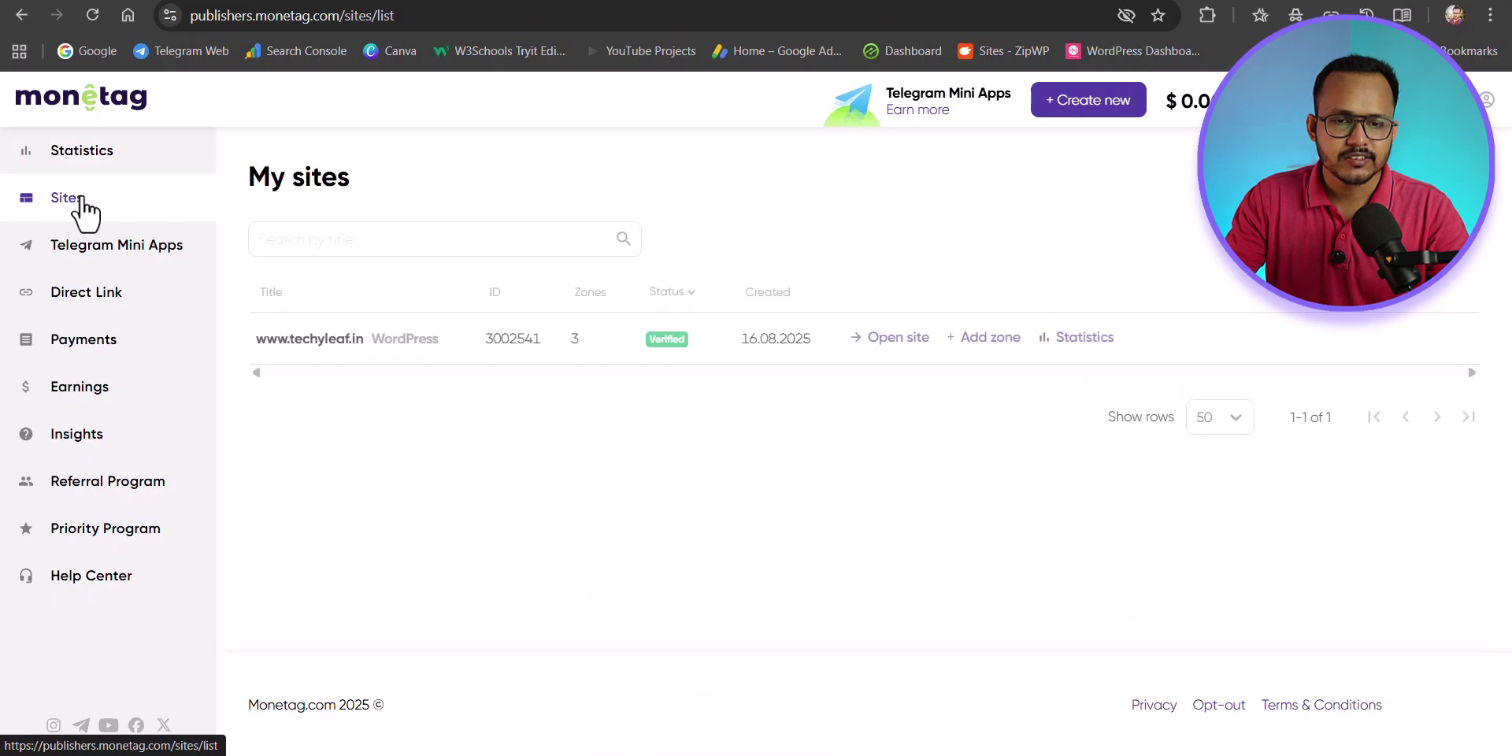
{"action": "left_click", "coordinate": [361, 340]}
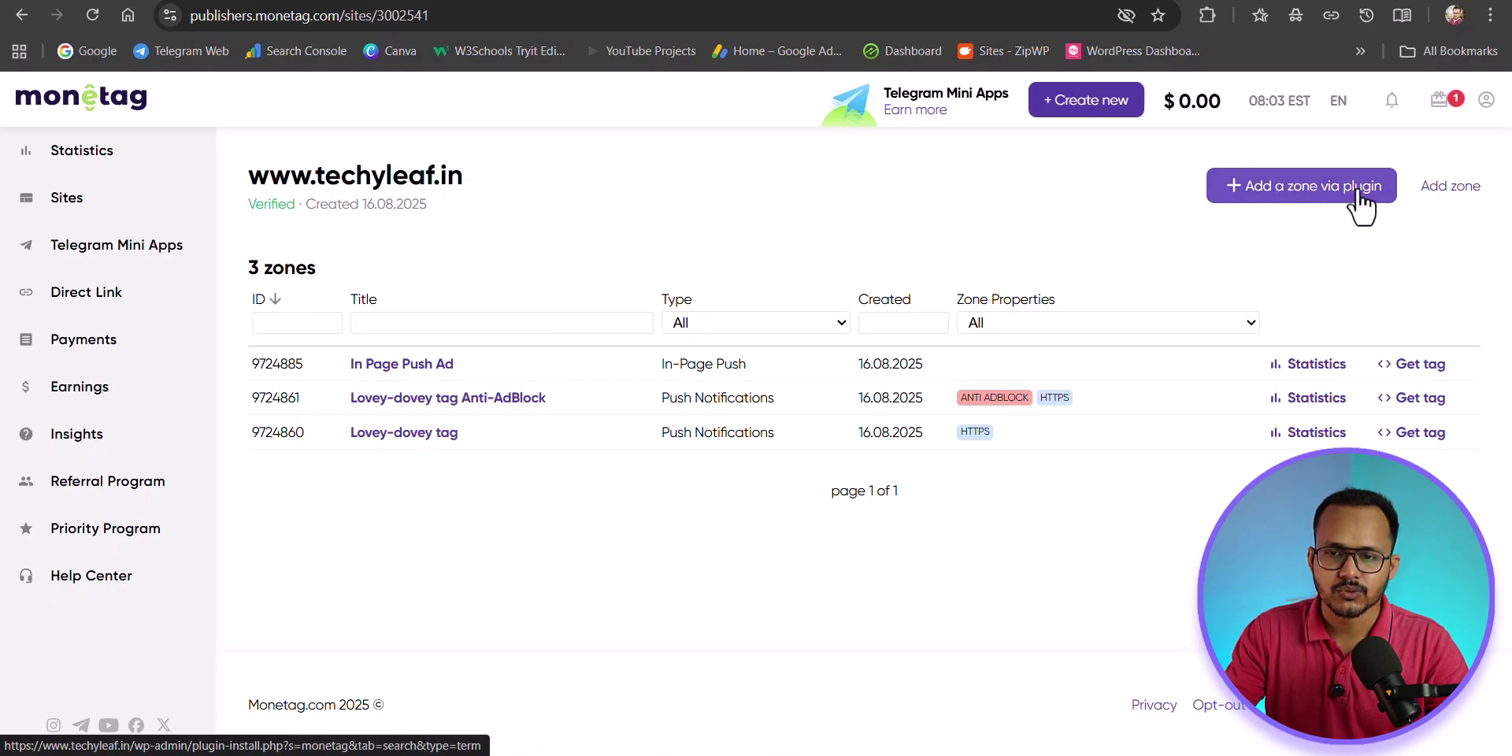
{"action": "left_click", "coordinate": [1459, 193]}
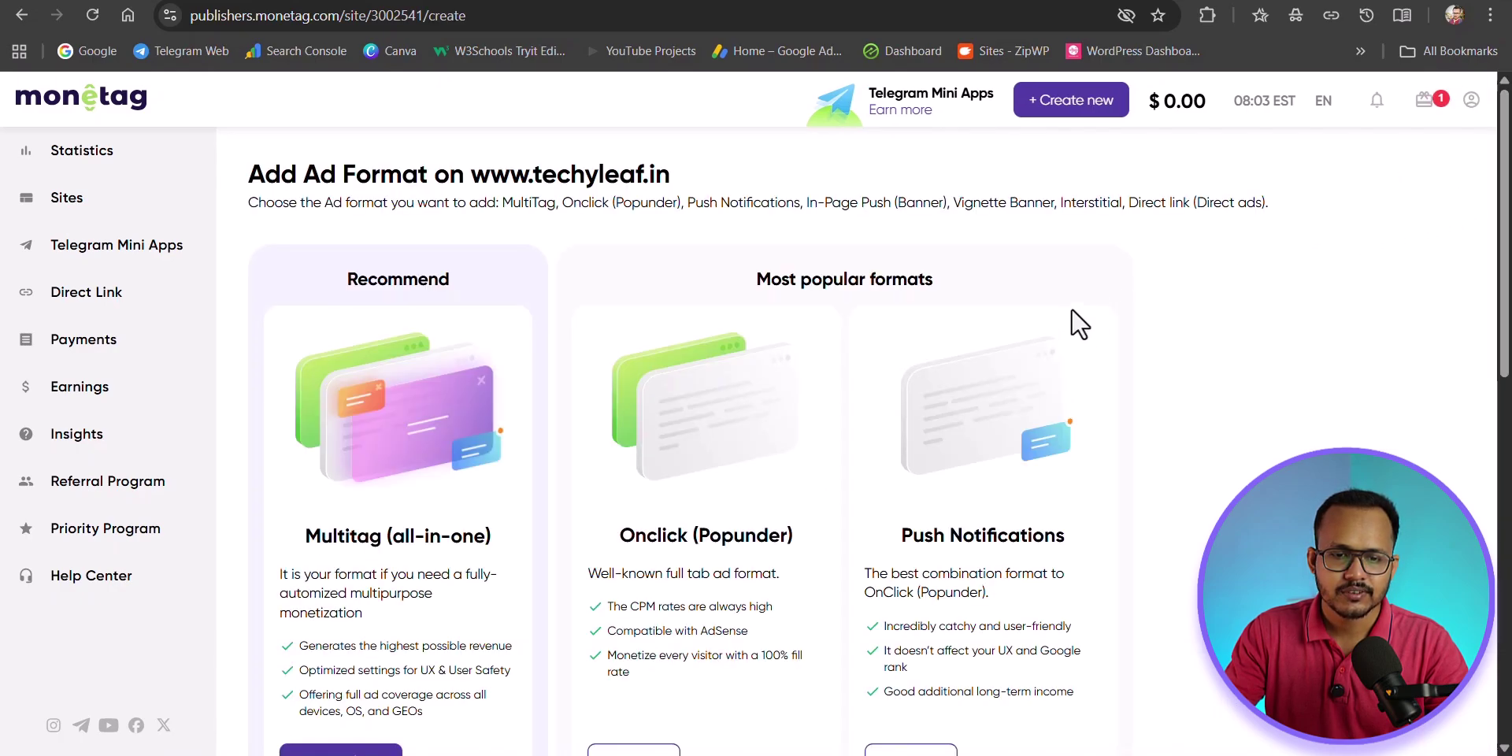
Create the Vignette banner tag and copy its JS code for WordPress.
{"action": "scroll", "coordinate": [1079, 323], "scroll_direction": "down", "scroll_amount": 5}
{"action": "scroll", "coordinate": [651, 496], "scroll_direction": "down", "scroll_amount": 5}
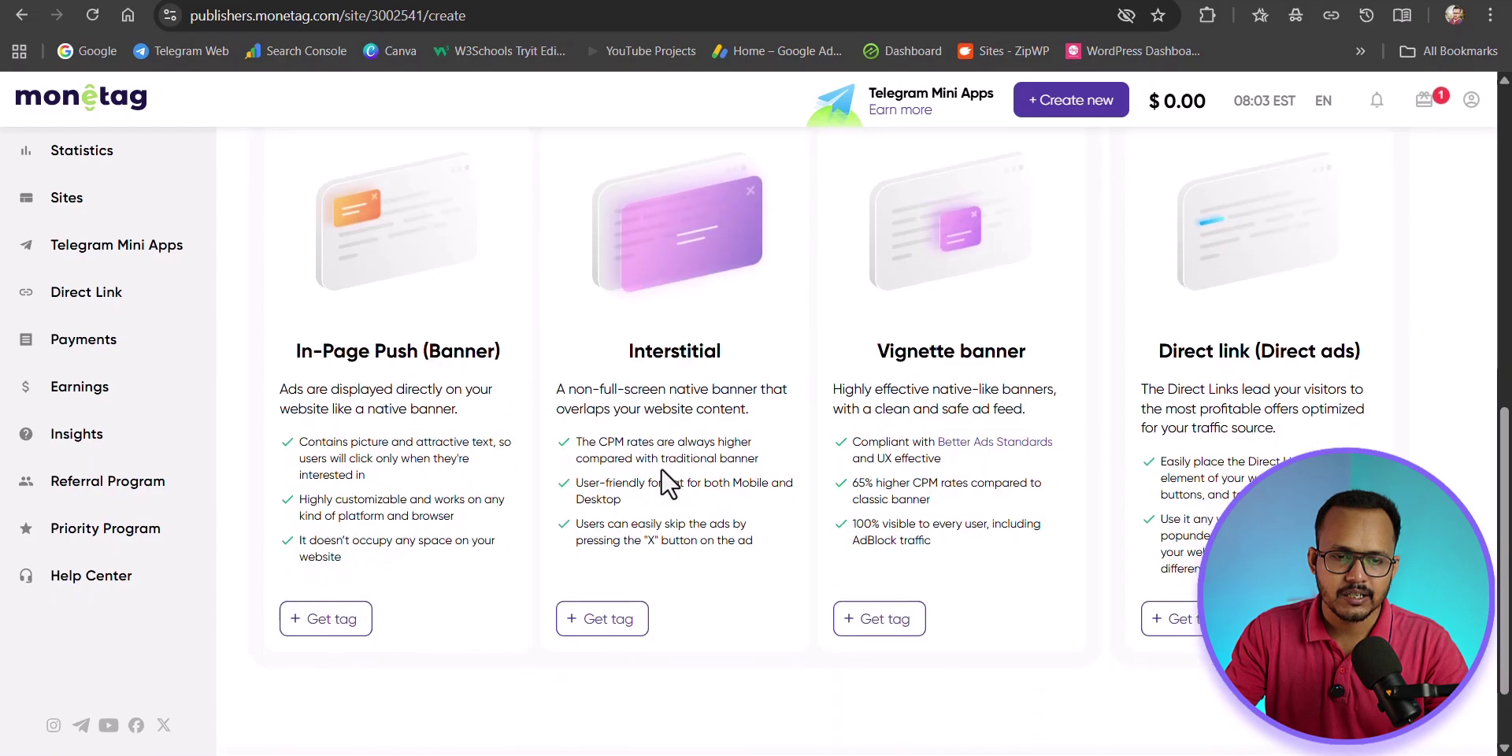
{"action": "scroll", "coordinate": [284, 500], "scroll_direction": "down", "scroll_amount": 2}
{"action": "scroll", "coordinate": [456, 355], "scroll_direction": "up", "scroll_amount": 3}
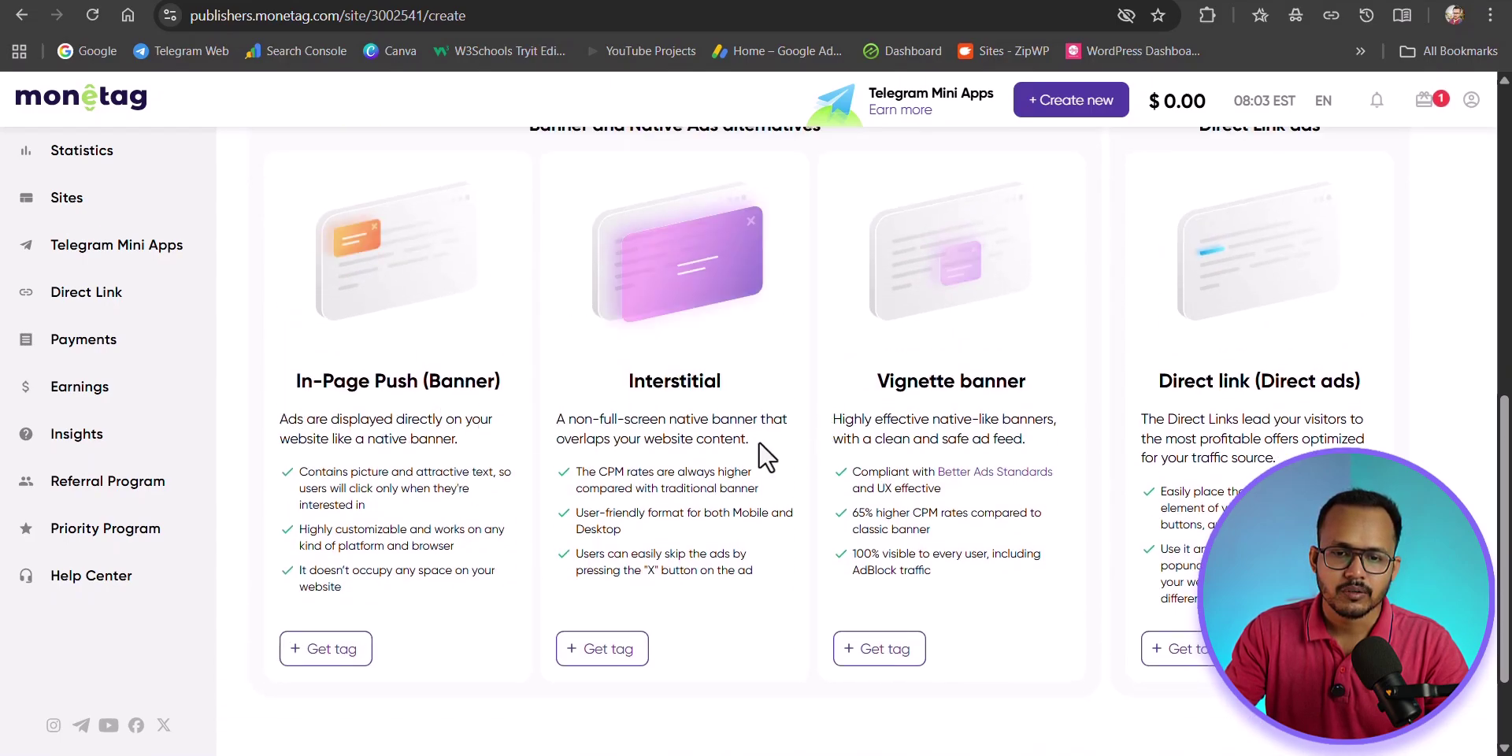
{"action": "left_click", "coordinate": [866, 651]}
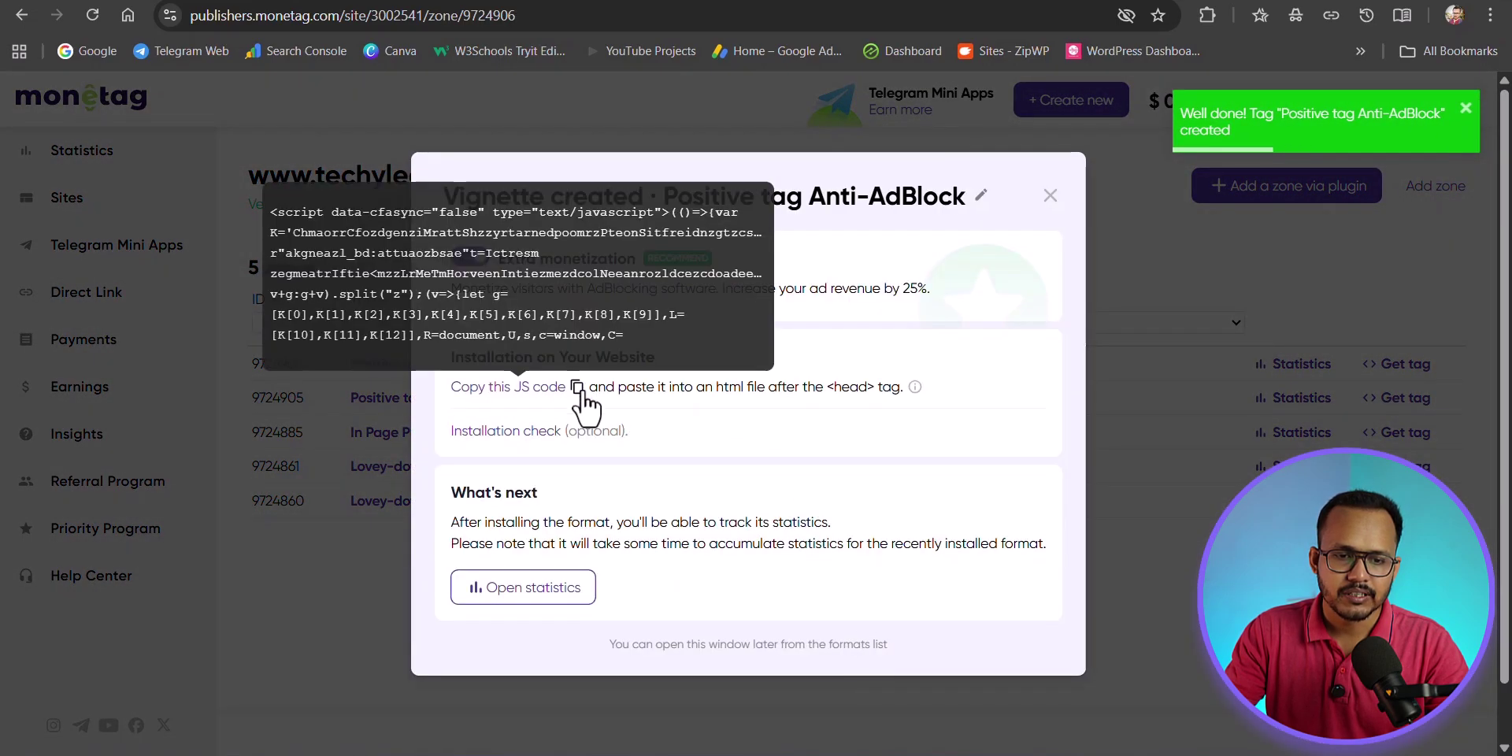
{"action": "left_click", "coordinate": [579, 389]}
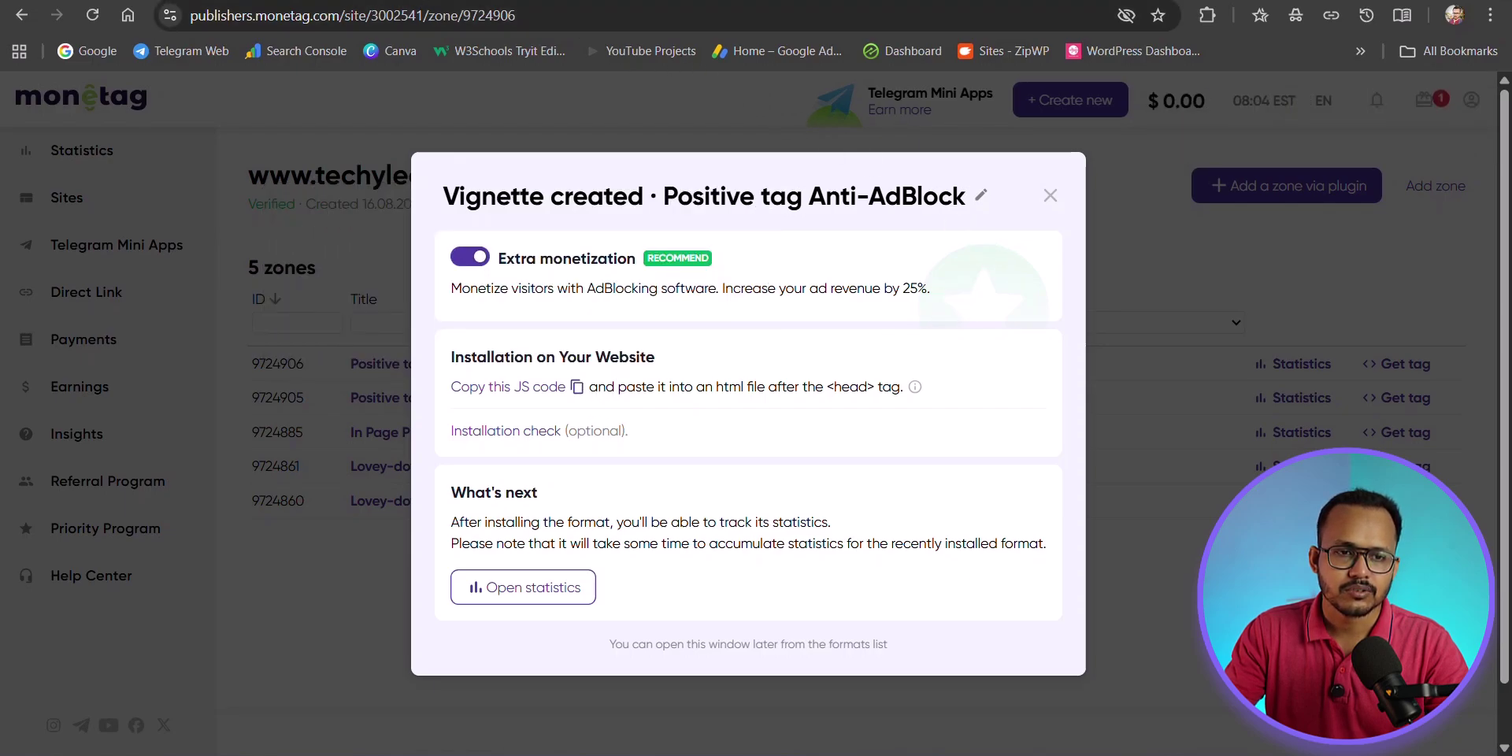
{"action": "key", "text": "ctrl+Tab"}
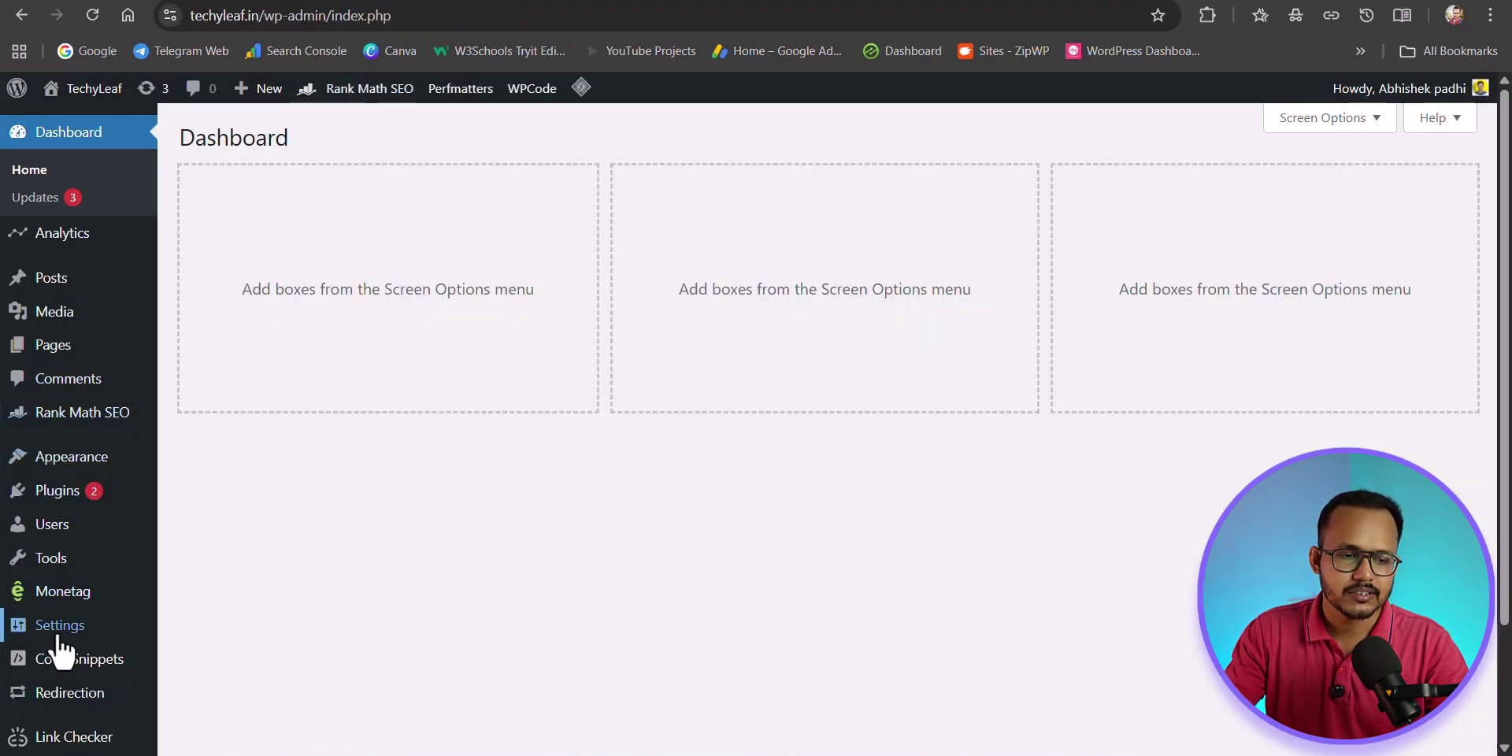
Paste the Monetag vignette script into WPCode's global Footer and save the changes.
{"action": "mouse_move", "coordinate": [95, 675]}
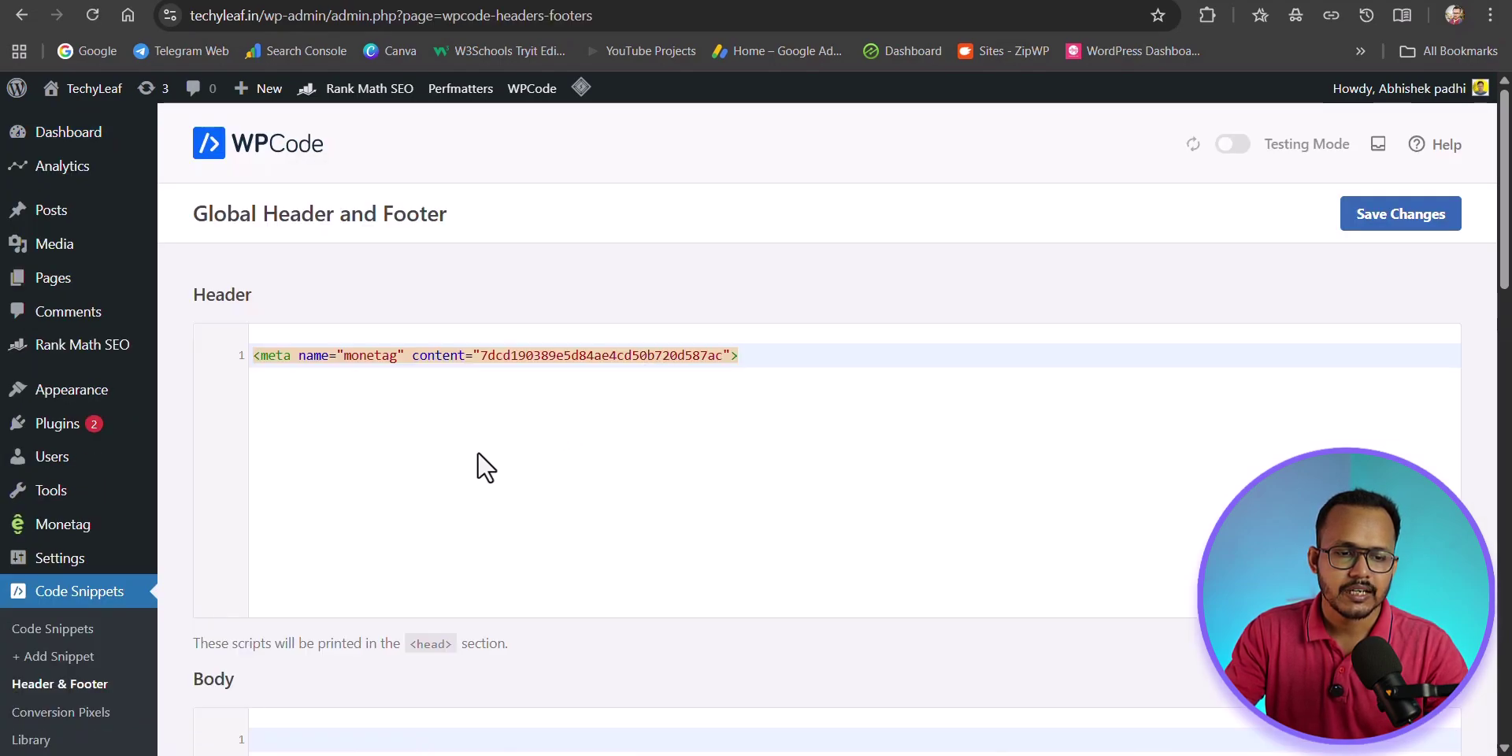
{"action": "scroll", "coordinate": [473, 461], "scroll_direction": "down", "scroll_amount": 6}
{"action": "scroll", "coordinate": [486, 467], "scroll_direction": "down", "scroll_amount": 3}
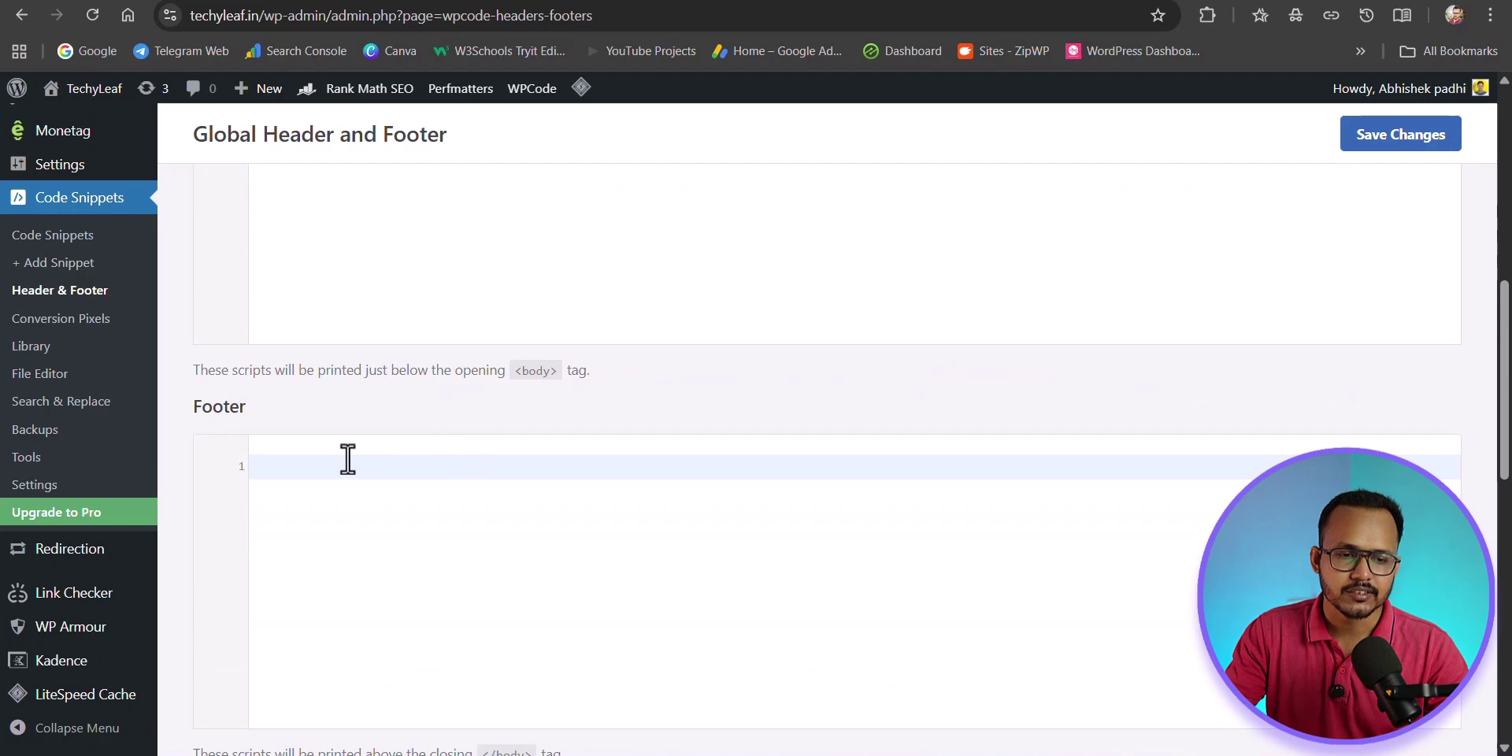
{"action": "left_click", "coordinate": [329, 473]}
{"action": "key", "text": "ctrl+v"}
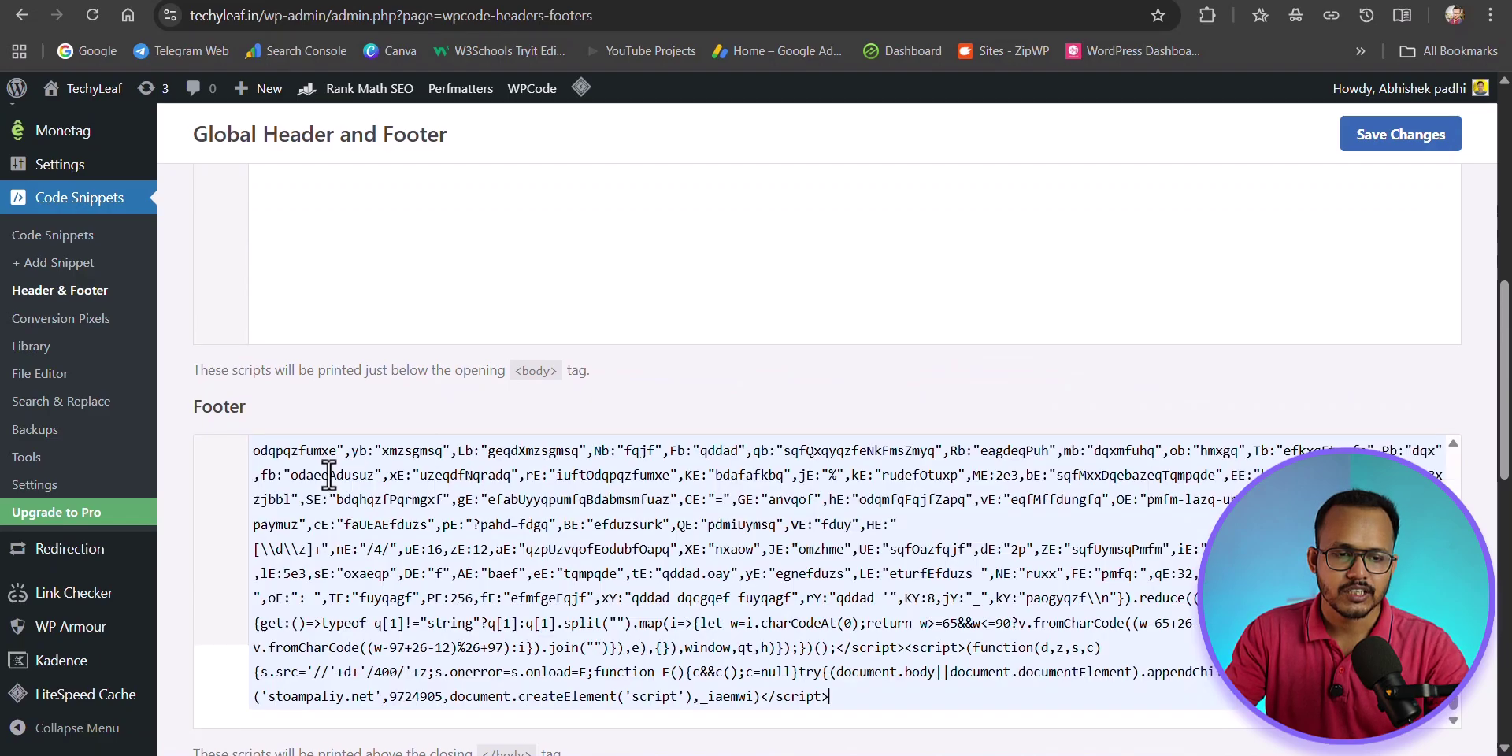
{"action": "left_click", "coordinate": [1375, 144]}
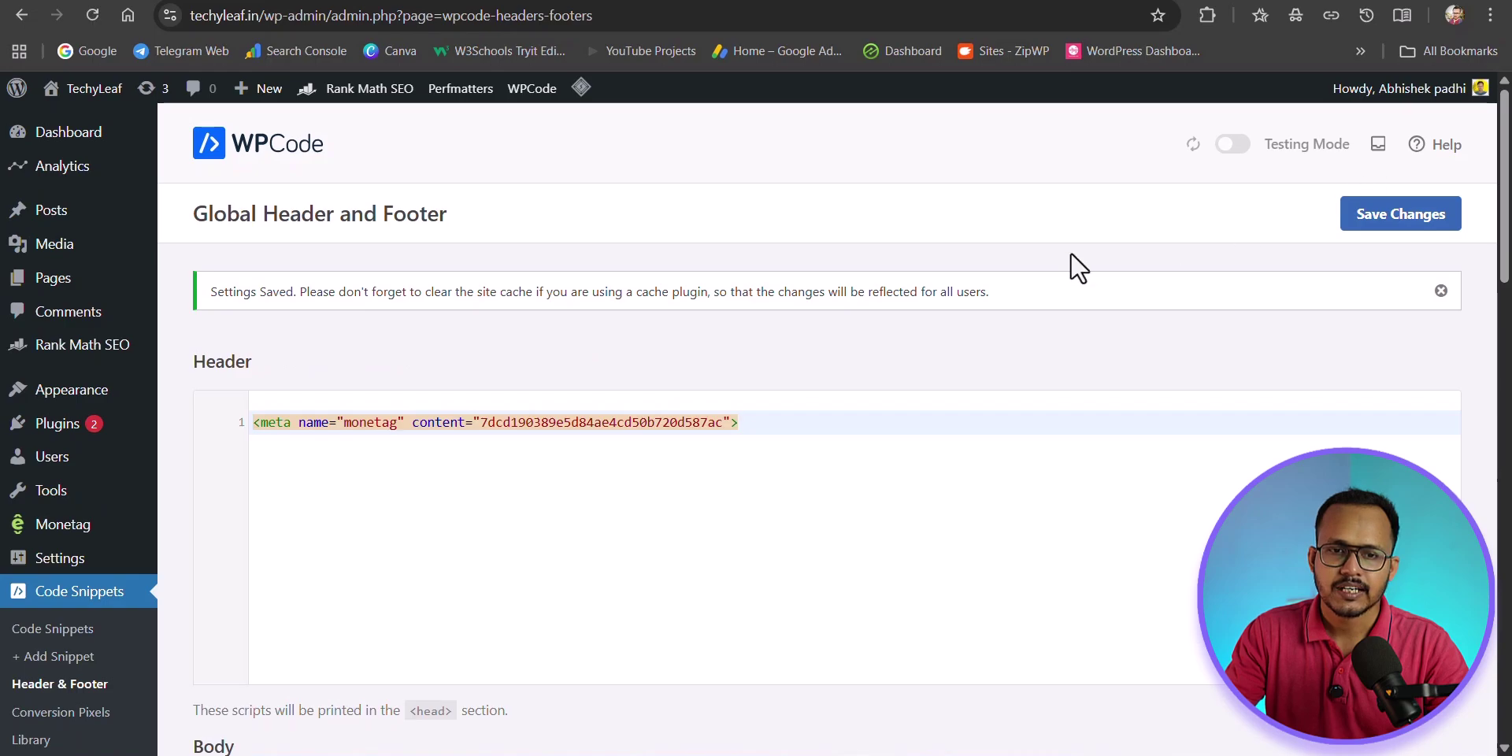
{"action": "key", "text": "ctrl+Tab"}
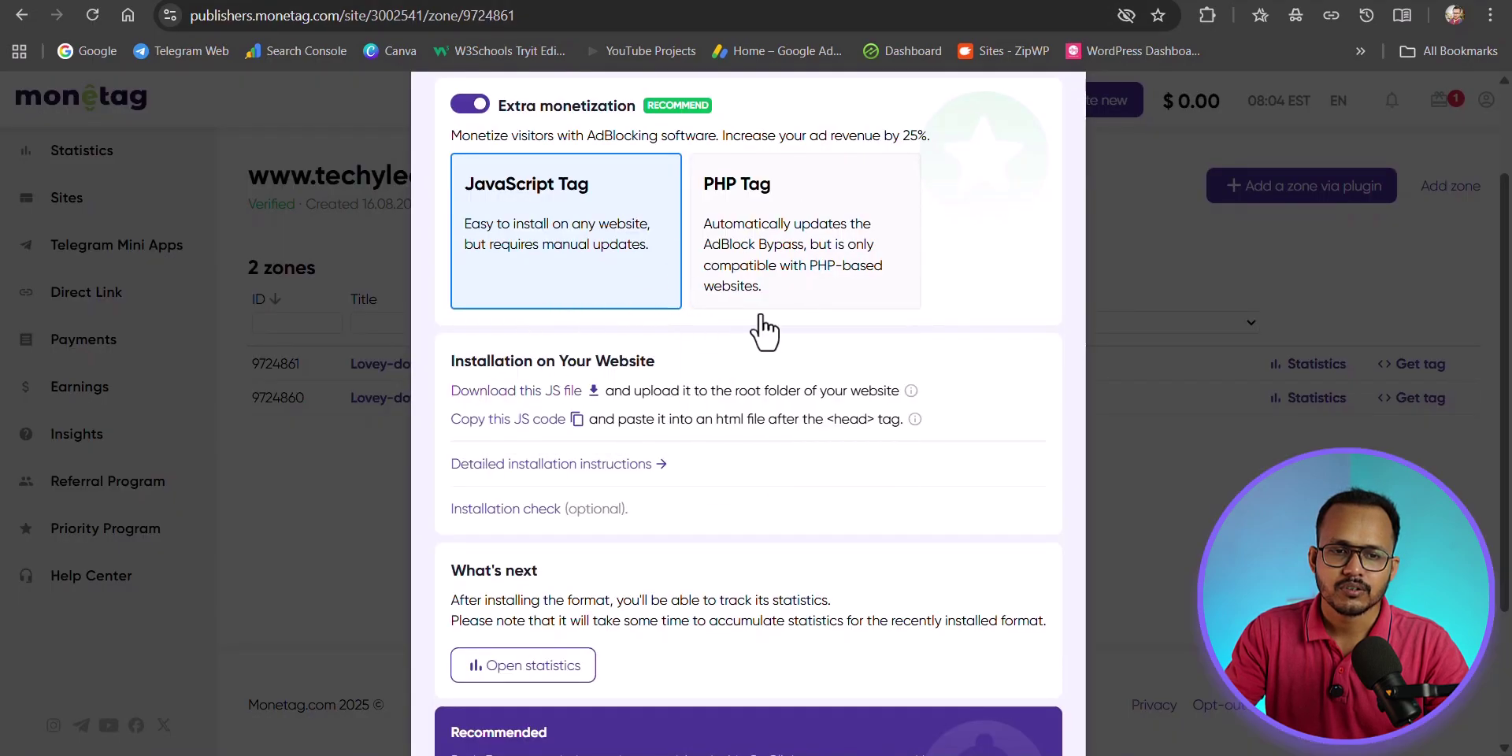
Close the zone installation details and reload the zone list to show the new zone.
{"action": "scroll", "coordinate": [712, 504], "scroll_direction": "down", "scroll_amount": 2}
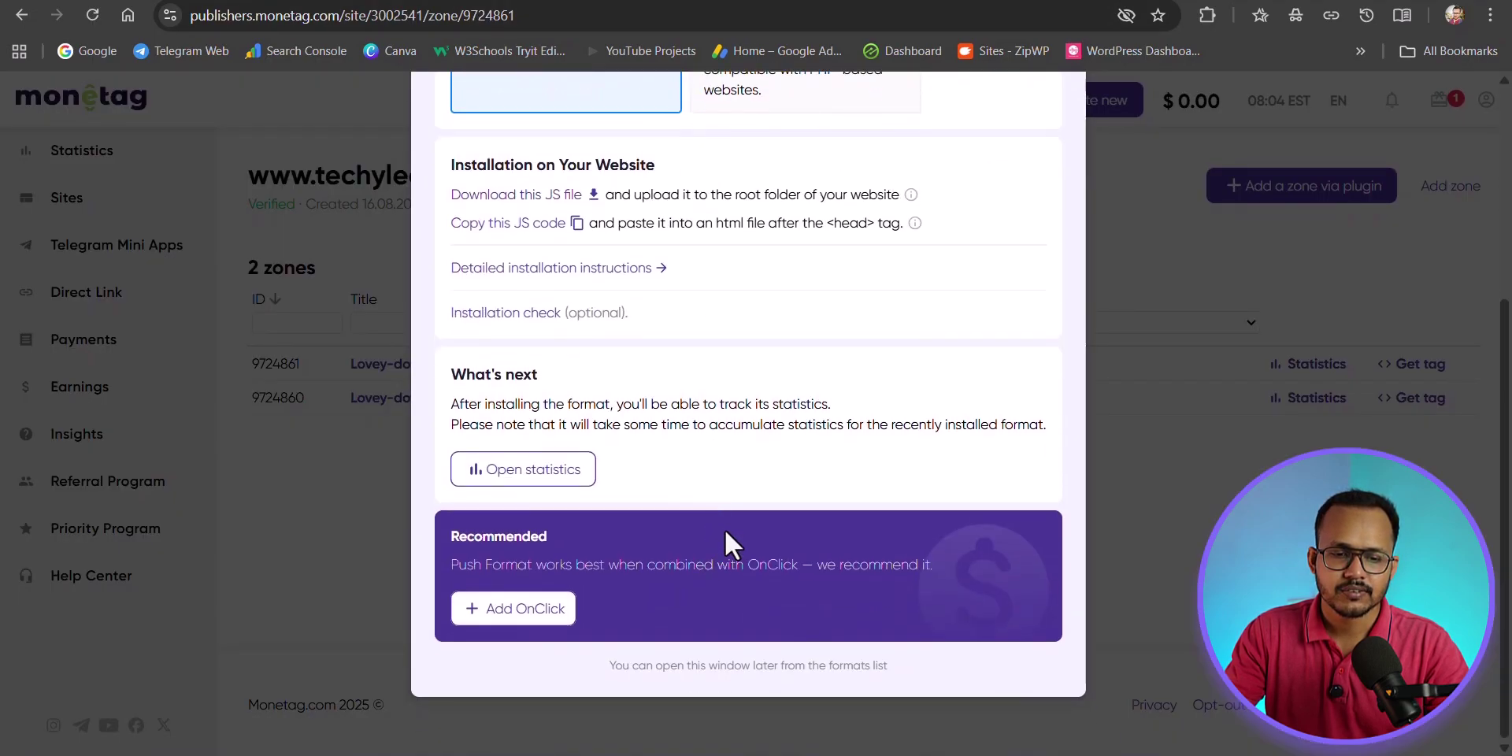
{"action": "scroll", "coordinate": [725, 529], "scroll_direction": "up", "scroll_amount": 4}
{"action": "left_click", "coordinate": [1050, 174]}
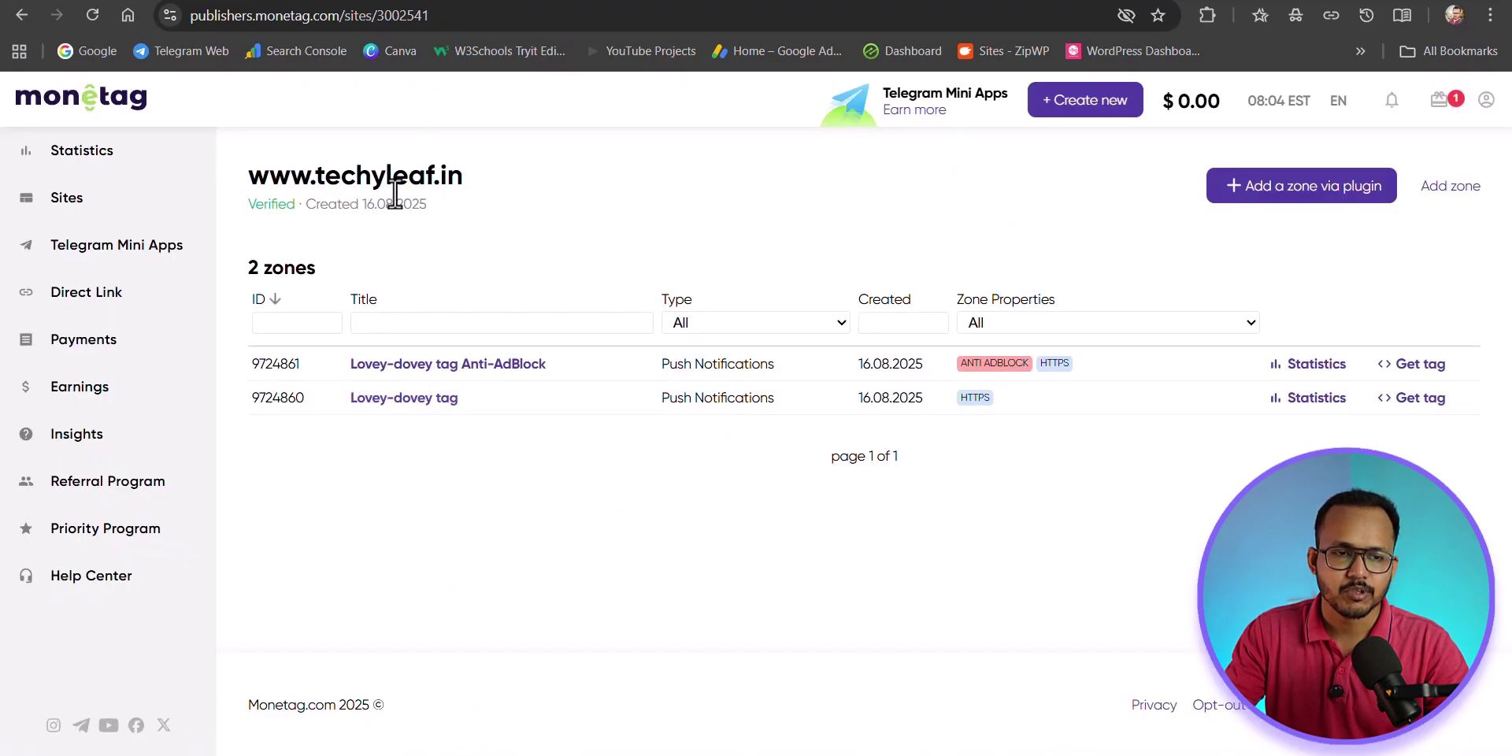
{"action": "left_click", "coordinate": [87, 22]}
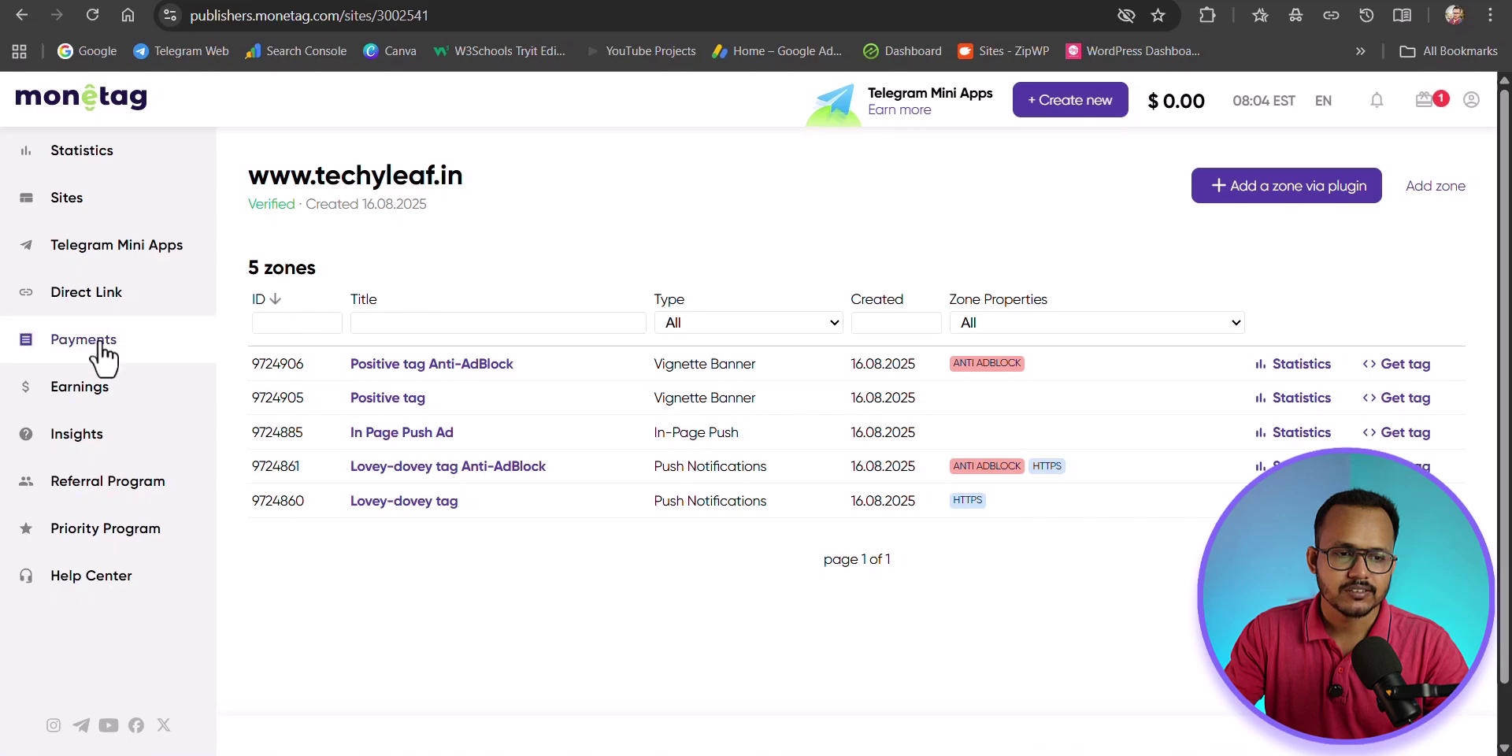
Browse the Payment Methods payout options: PayPal, Skrill, Payoneer and Webmoney.
{"action": "left_click", "coordinate": [101, 346]}
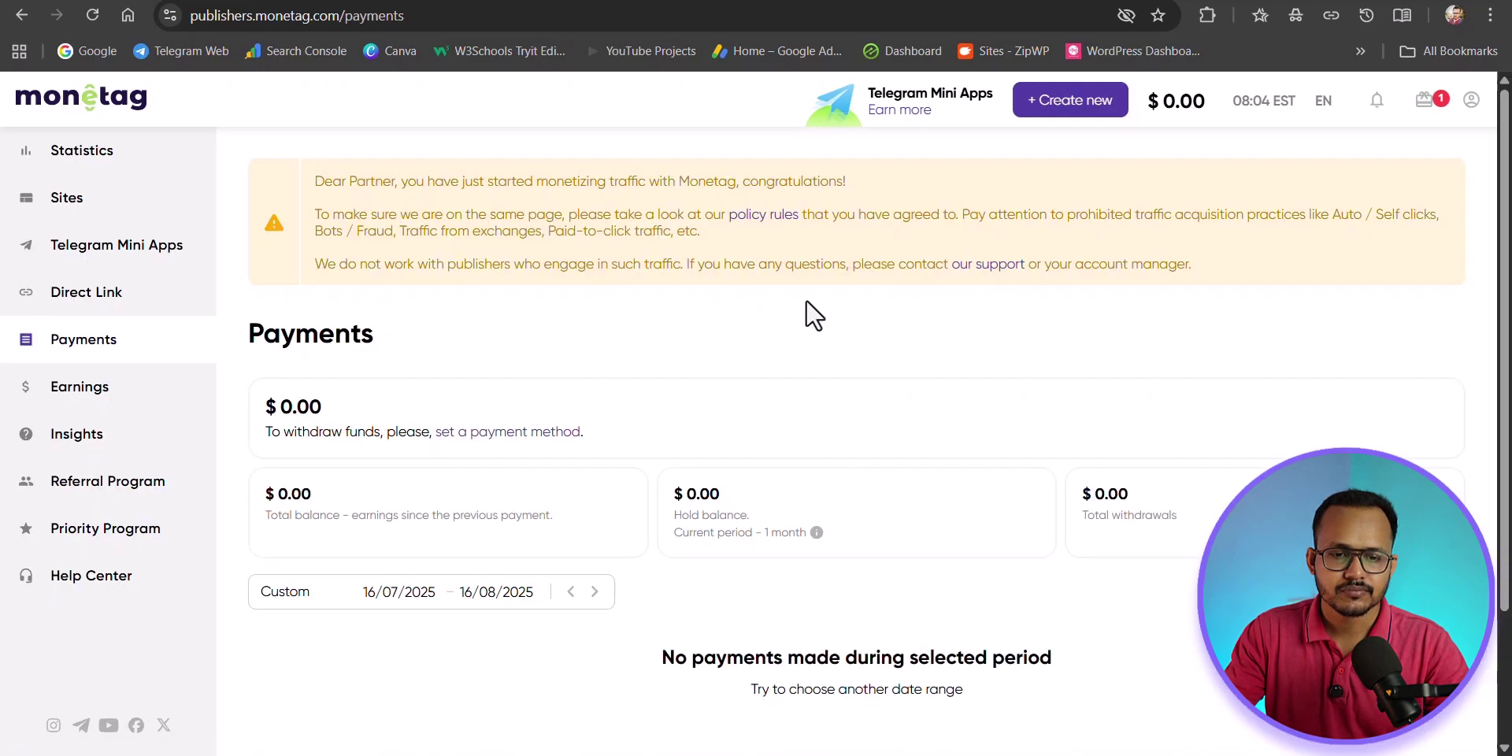
{"action": "left_click", "coordinate": [501, 431]}
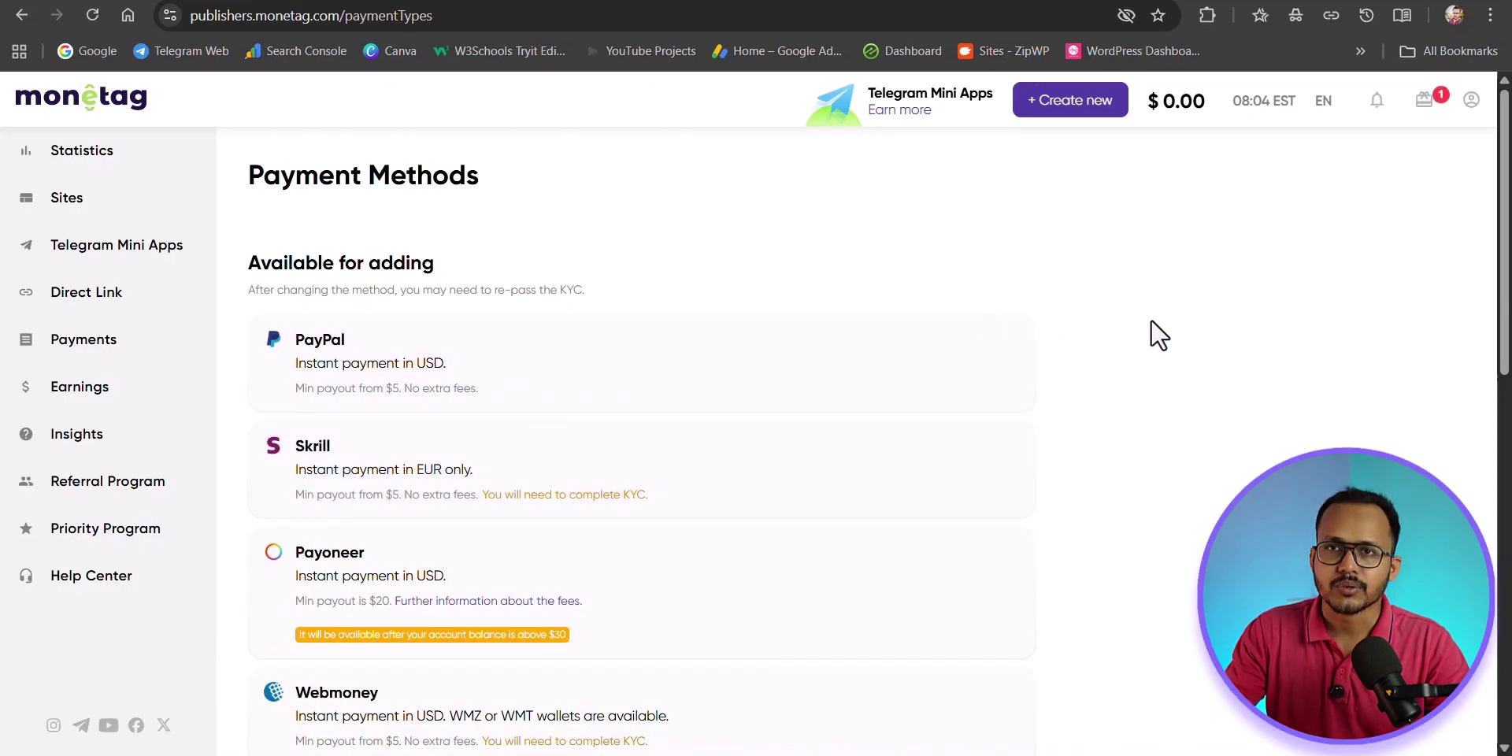
{"action": "scroll", "coordinate": [1158, 335], "scroll_direction": "down", "scroll_amount": 2}
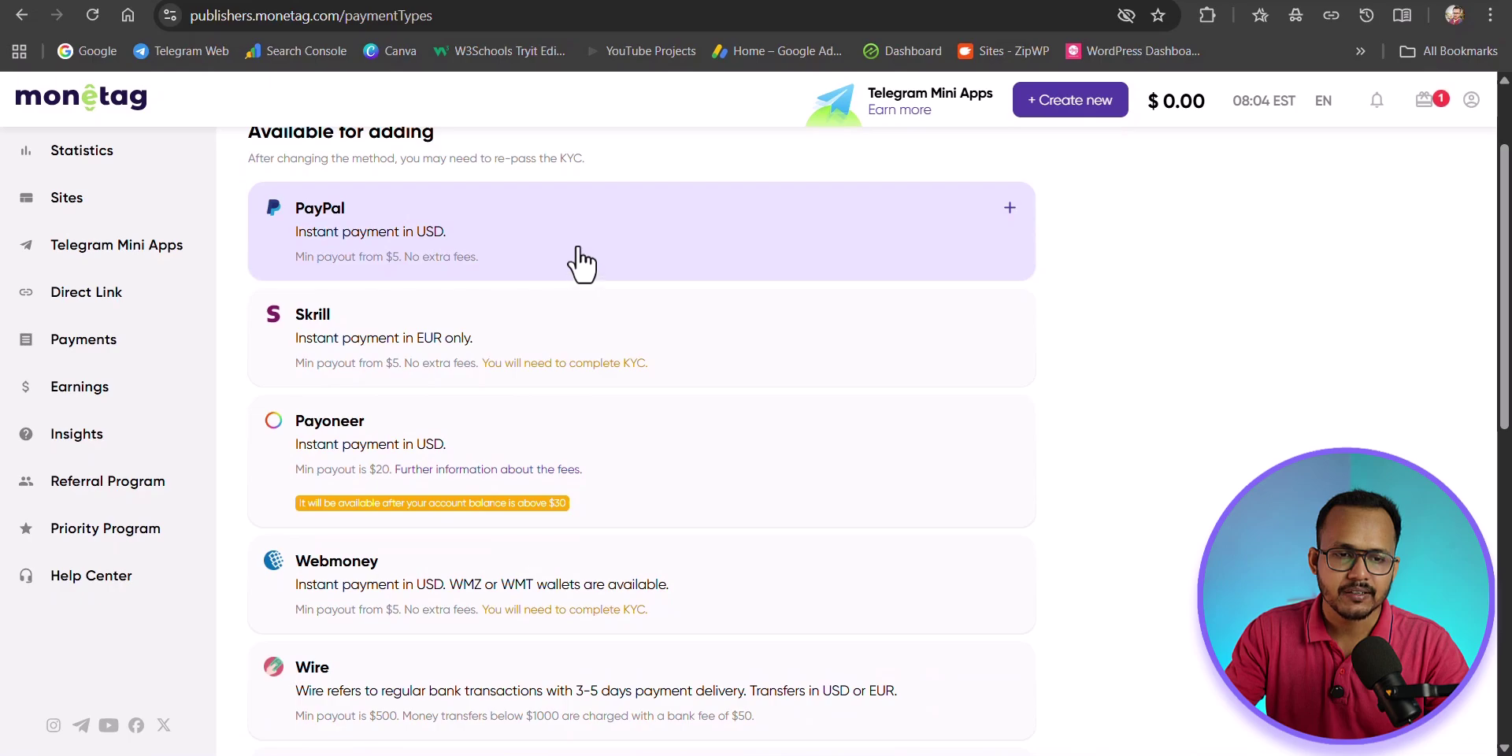
{"action": "scroll", "coordinate": [502, 476], "scroll_direction": "down", "scroll_amount": 3}
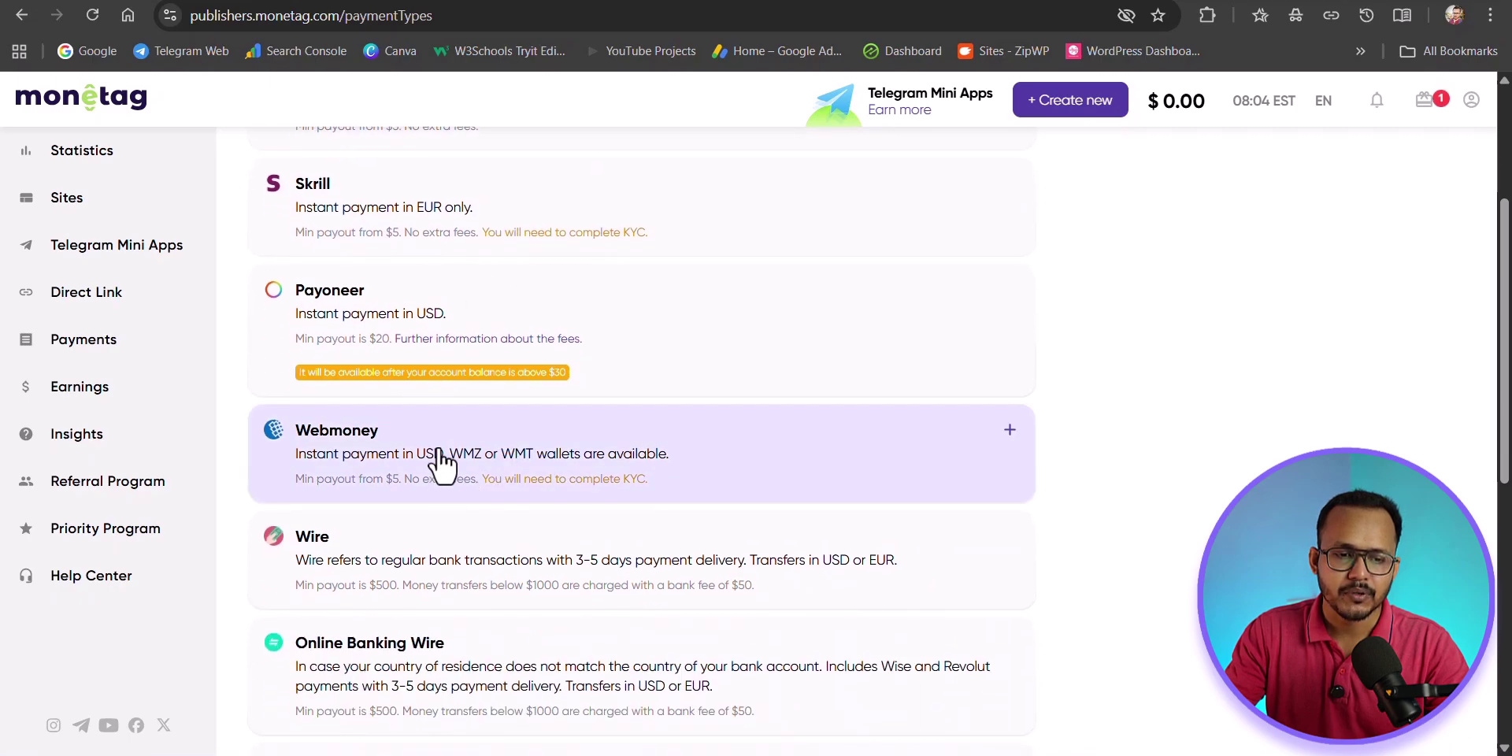
{"action": "scroll", "coordinate": [461, 465], "scroll_direction": "down", "scroll_amount": 3}
{"action": "scroll", "coordinate": [540, 425], "scroll_direction": "down", "scroll_amount": 2}
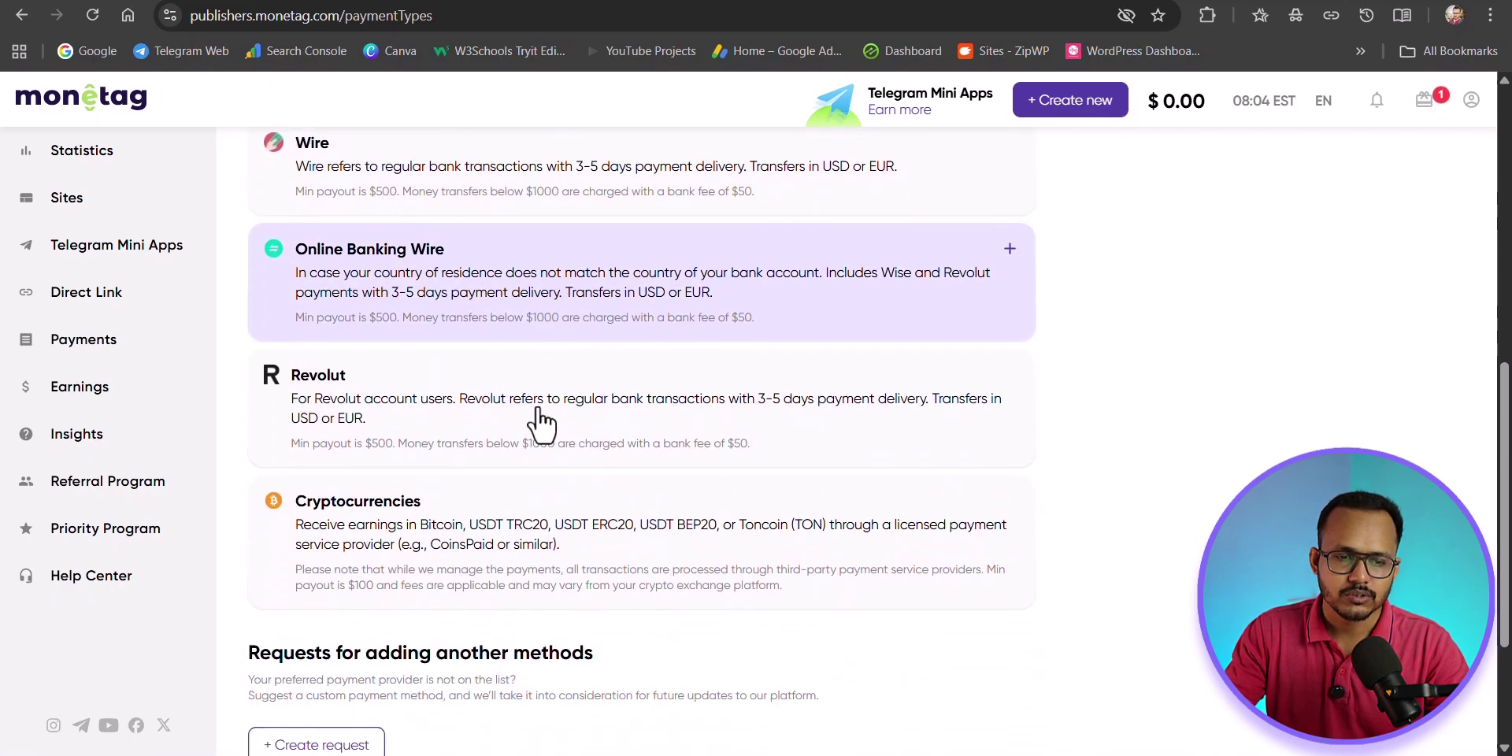
{"action": "scroll", "coordinate": [574, 442], "scroll_direction": "down", "scroll_amount": 2}
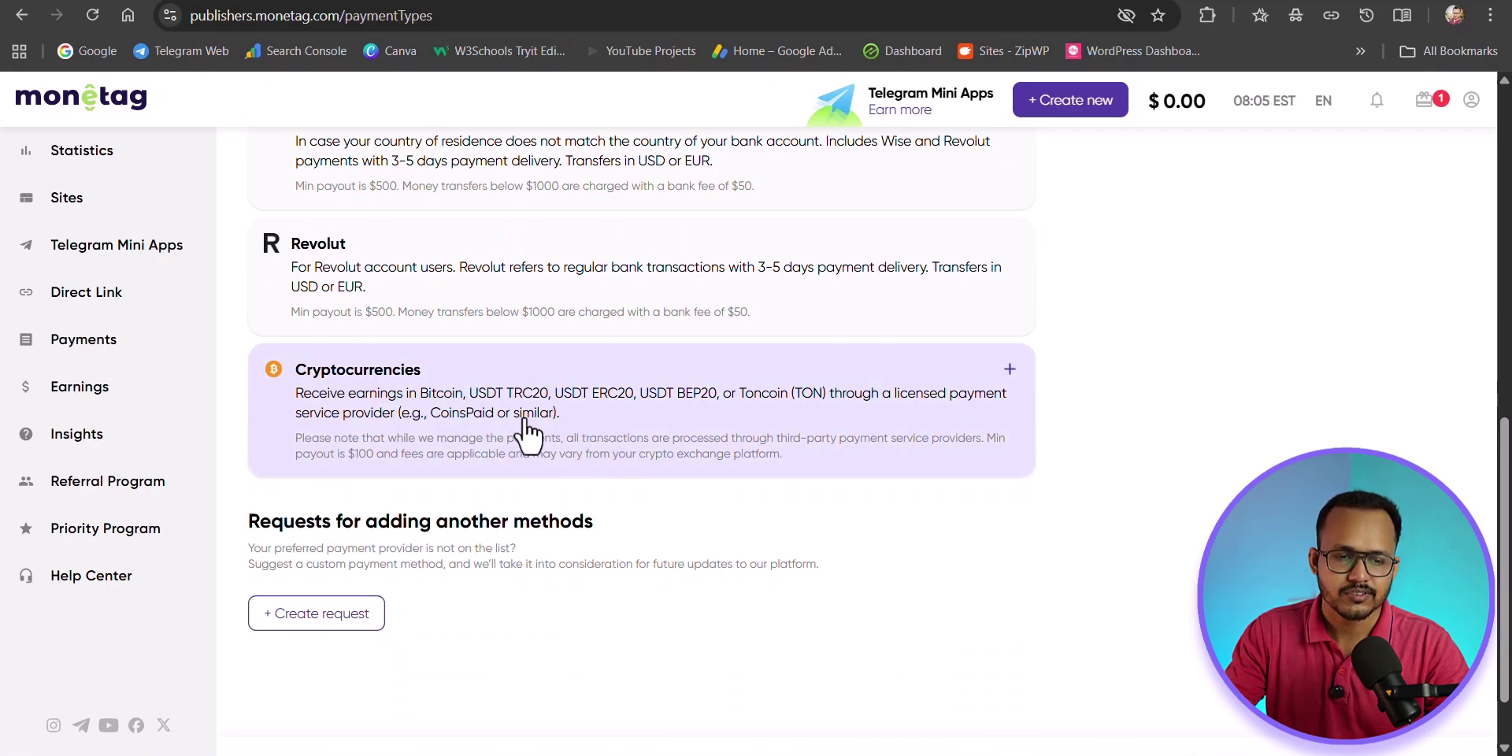
{"action": "scroll", "coordinate": [729, 505], "scroll_direction": "up", "scroll_amount": 10}
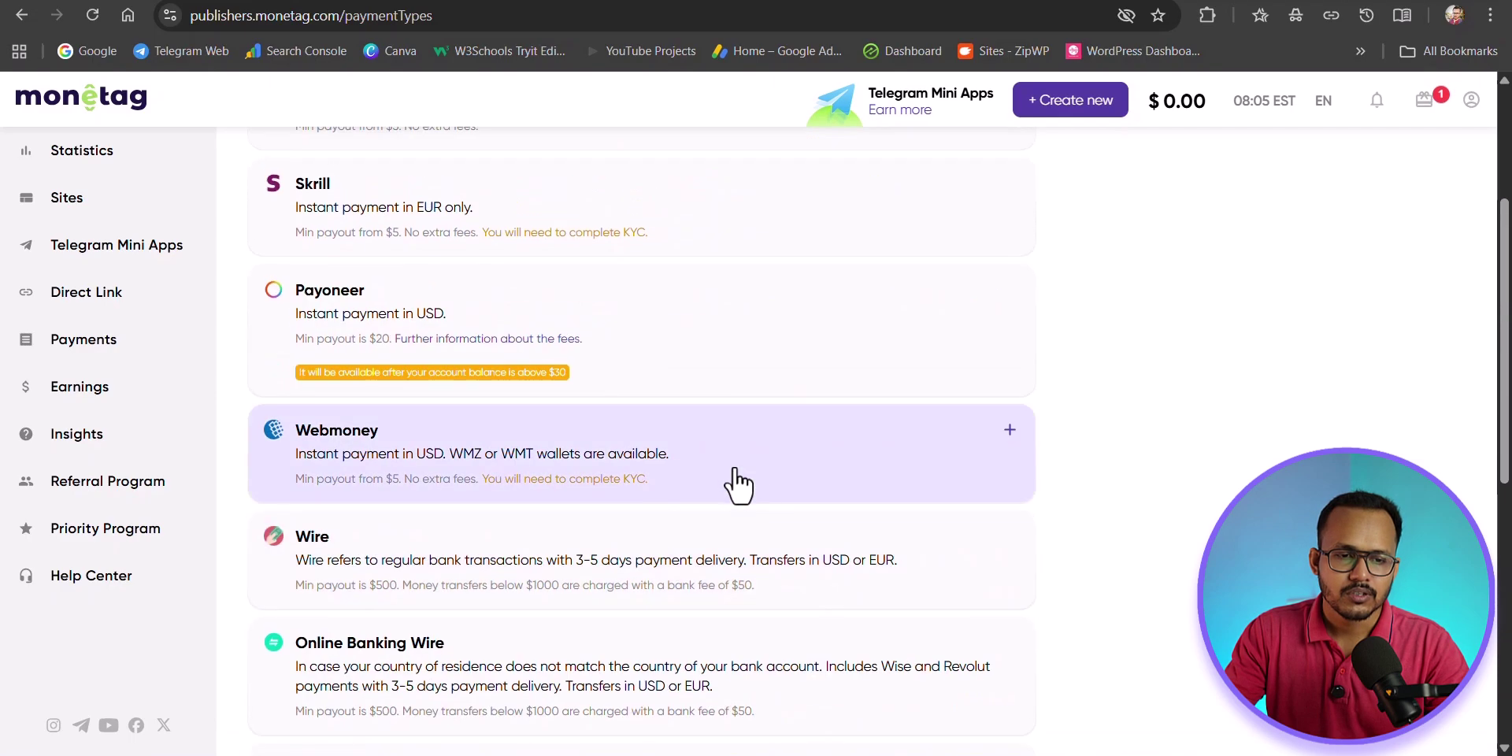
Open PayPal's email form and focus its field without saving anything.
{"action": "left_click", "coordinate": [507, 378]}
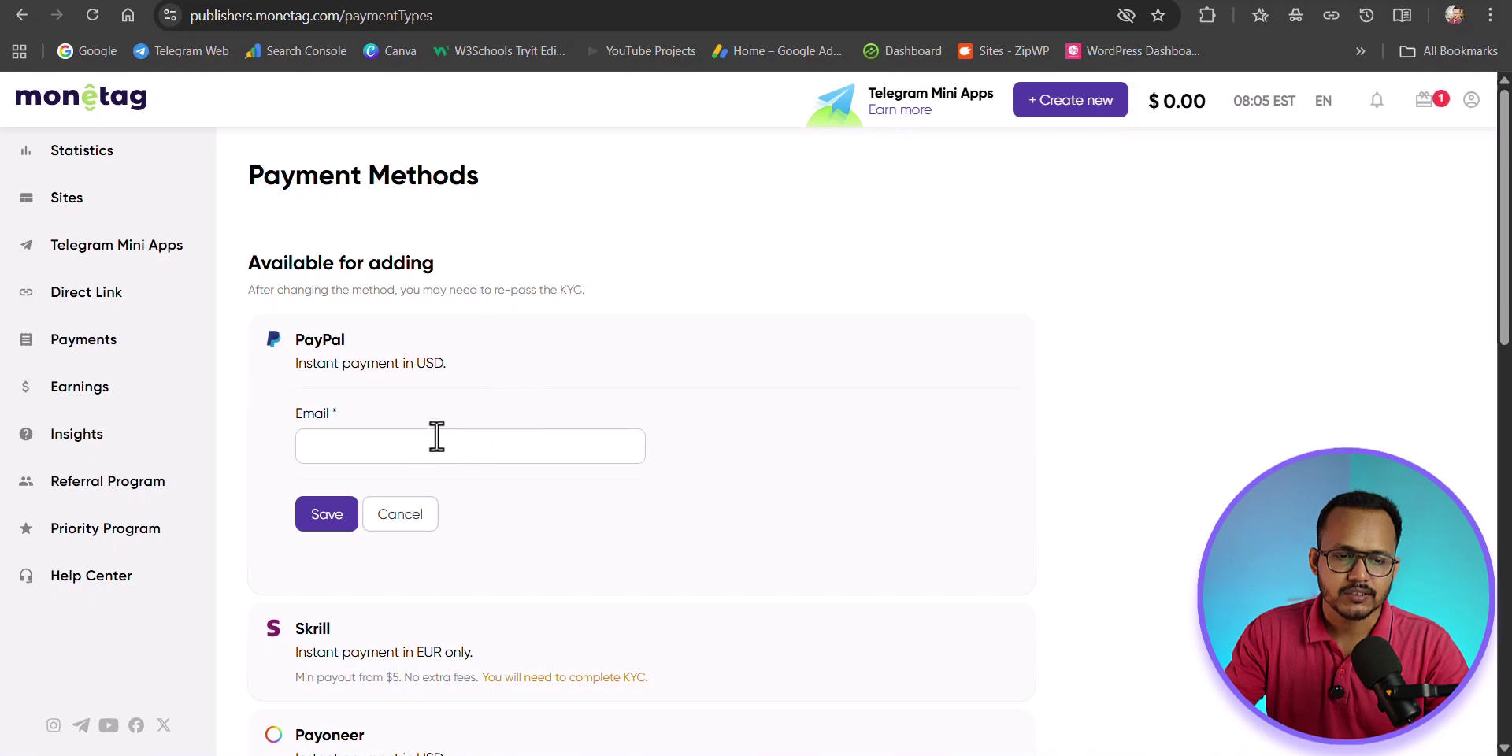
{"action": "left_click", "coordinate": [398, 450]}
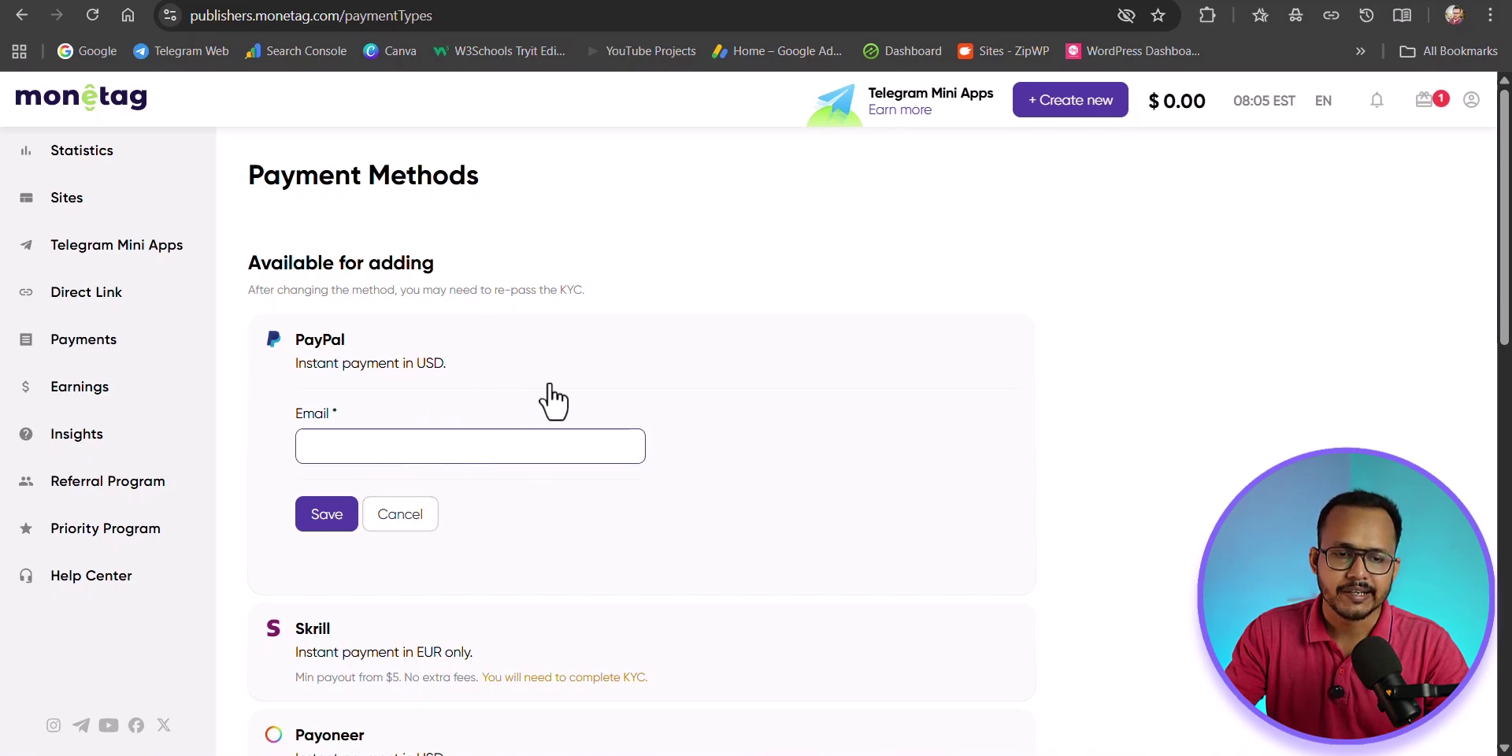
{"action": "scroll", "coordinate": [719, 483], "scroll_direction": "down", "scroll_amount": 3}
{"action": "scroll", "coordinate": [788, 465], "scroll_direction": "up", "scroll_amount": 3}
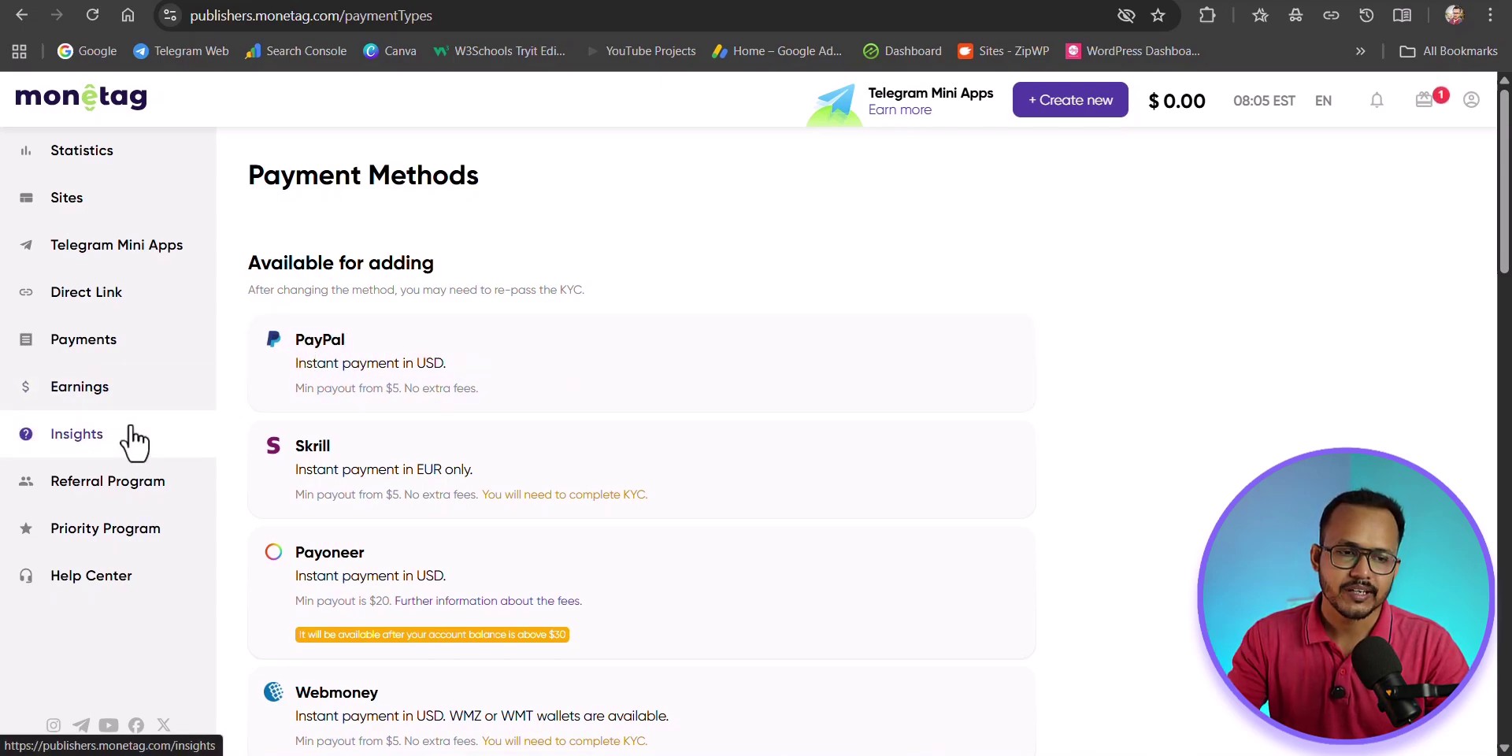
Accept the Referral Program terms under Earnings and copy the personal referral link.
{"action": "left_click", "coordinate": [100, 395]}
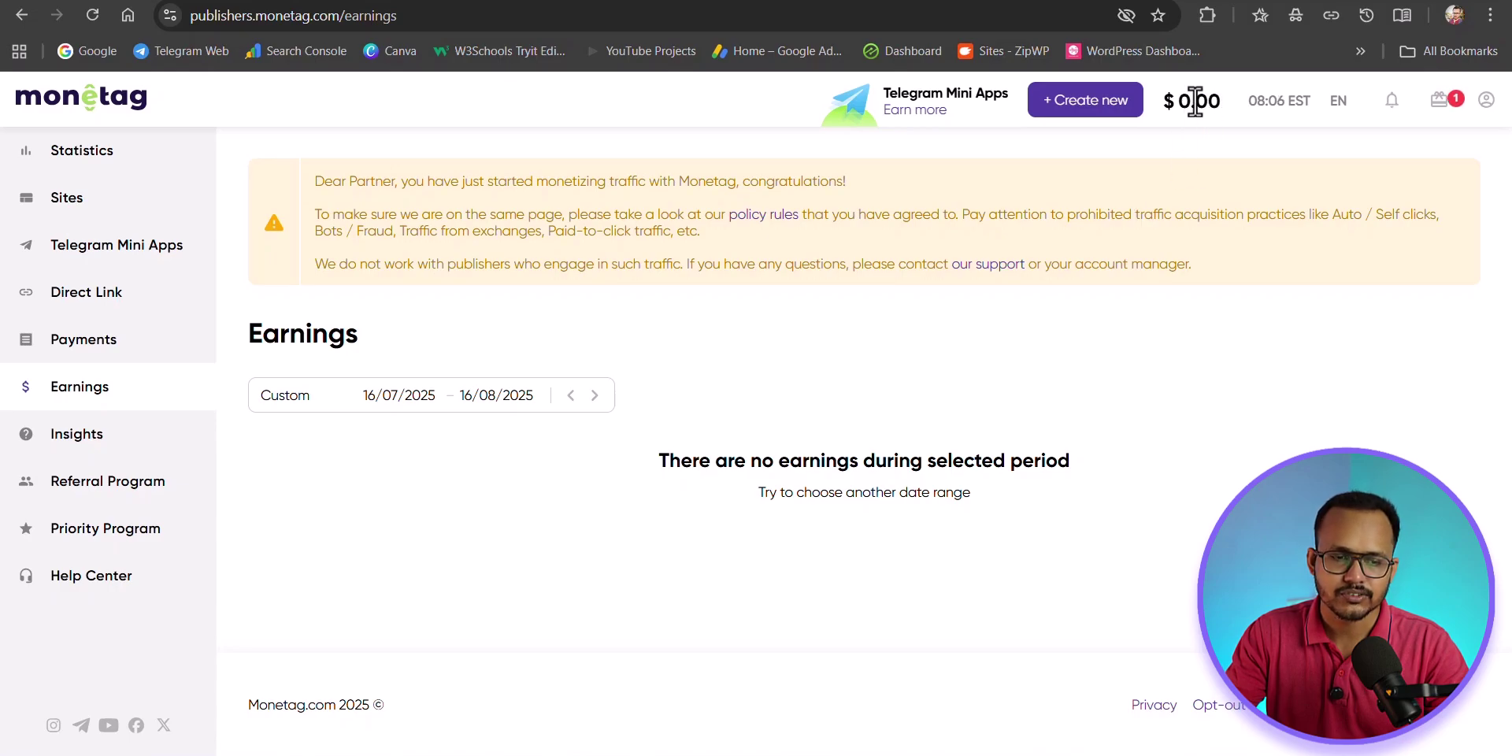
{"action": "left_click", "coordinate": [112, 486]}
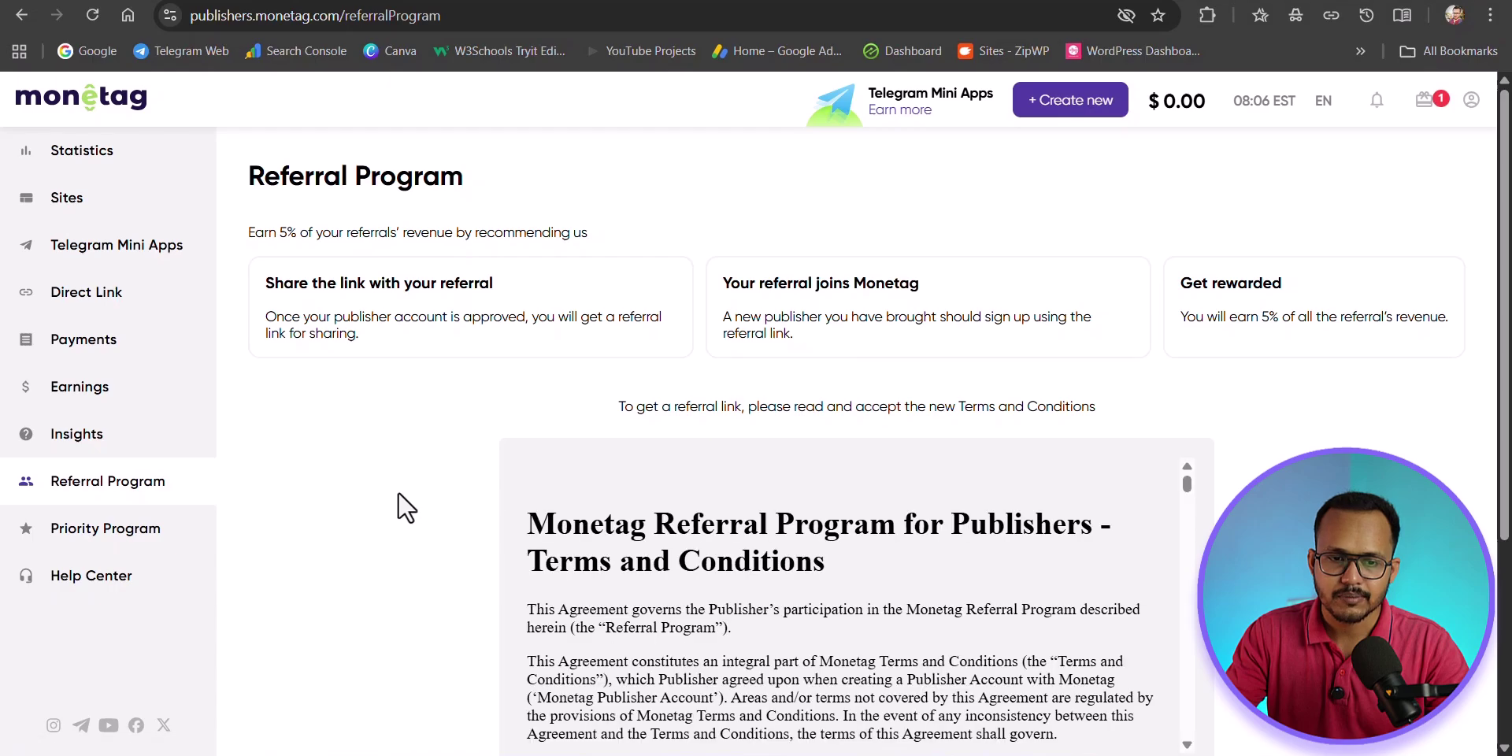
{"action": "scroll", "coordinate": [1013, 459], "scroll_direction": "down", "scroll_amount": 4}
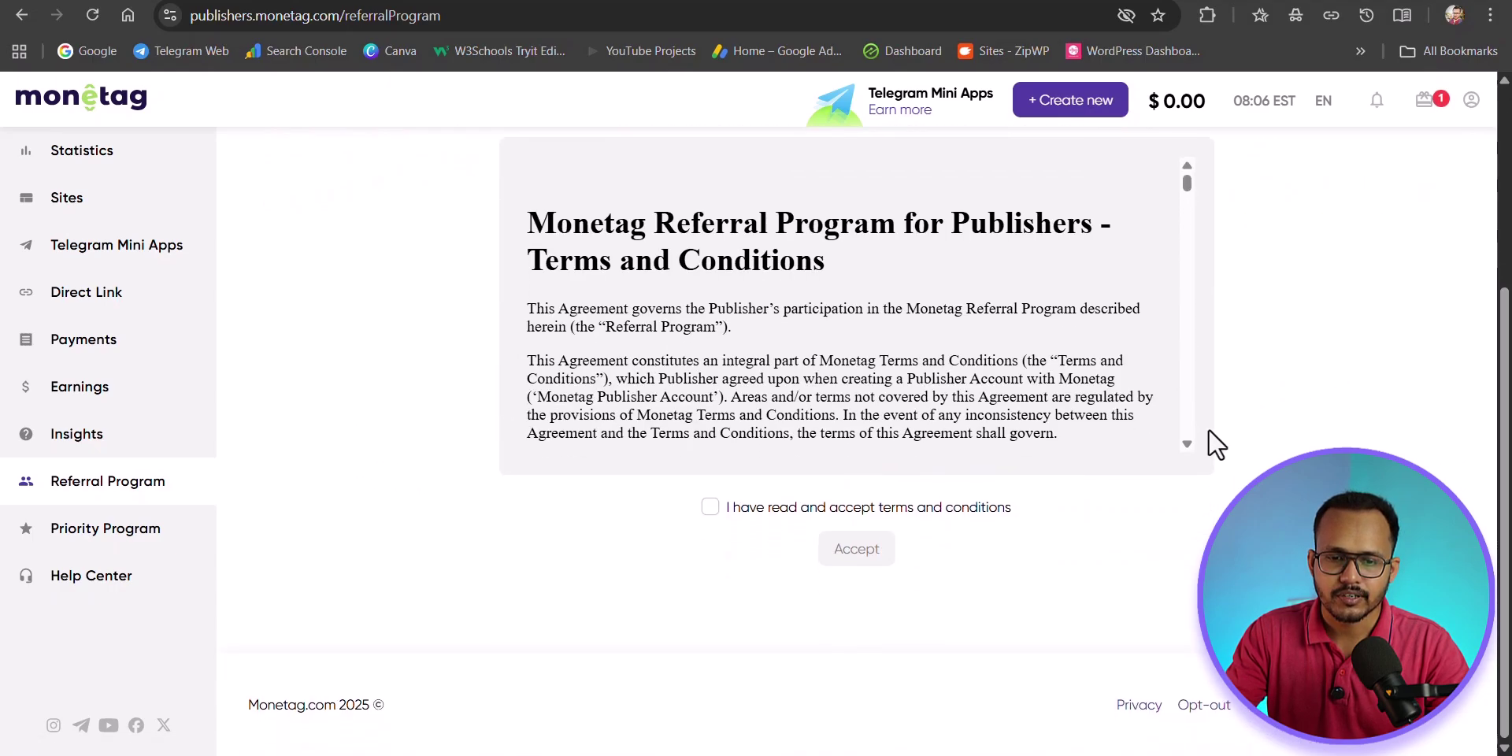
{"action": "left_click", "coordinate": [709, 507]}
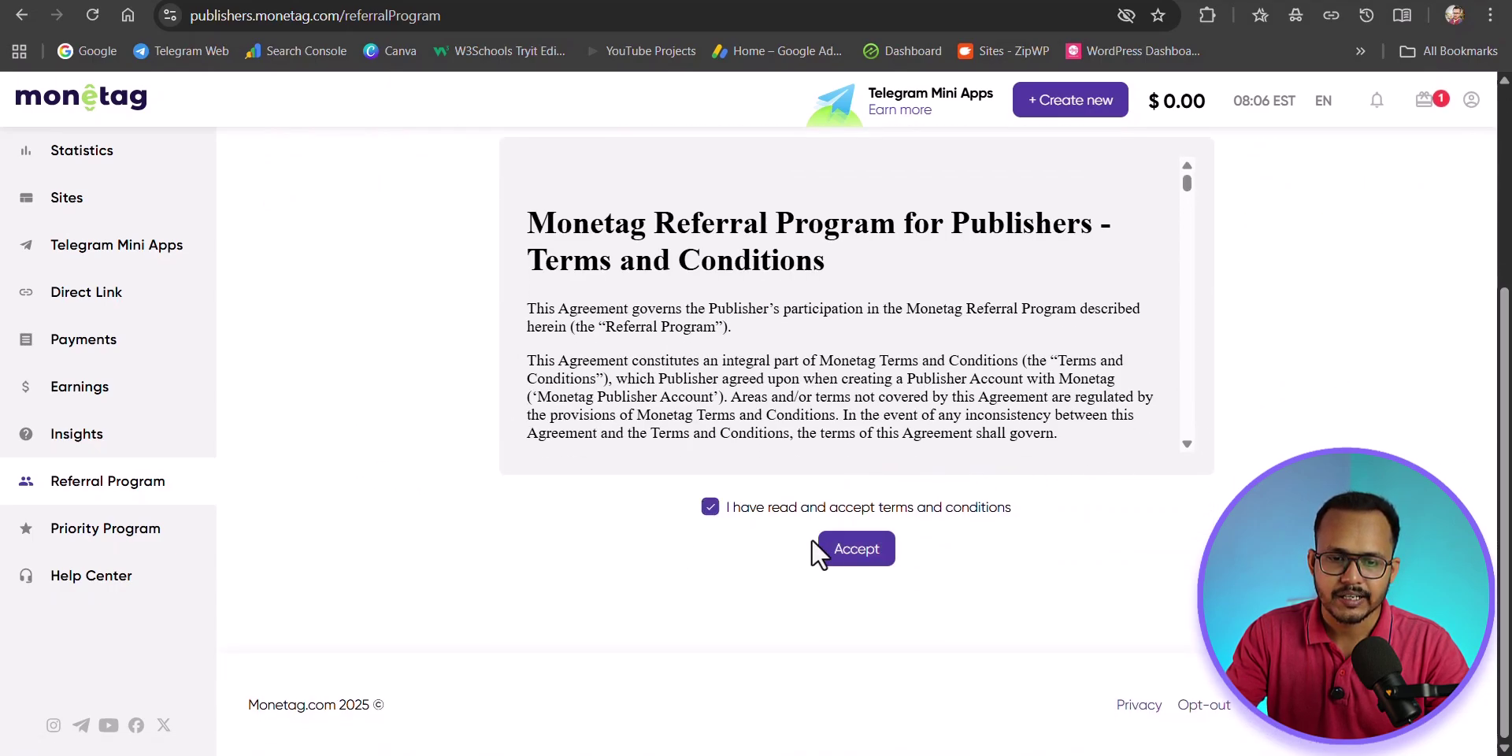
{"action": "left_click", "coordinate": [867, 555]}
{"action": "left_click", "coordinate": [303, 473]}
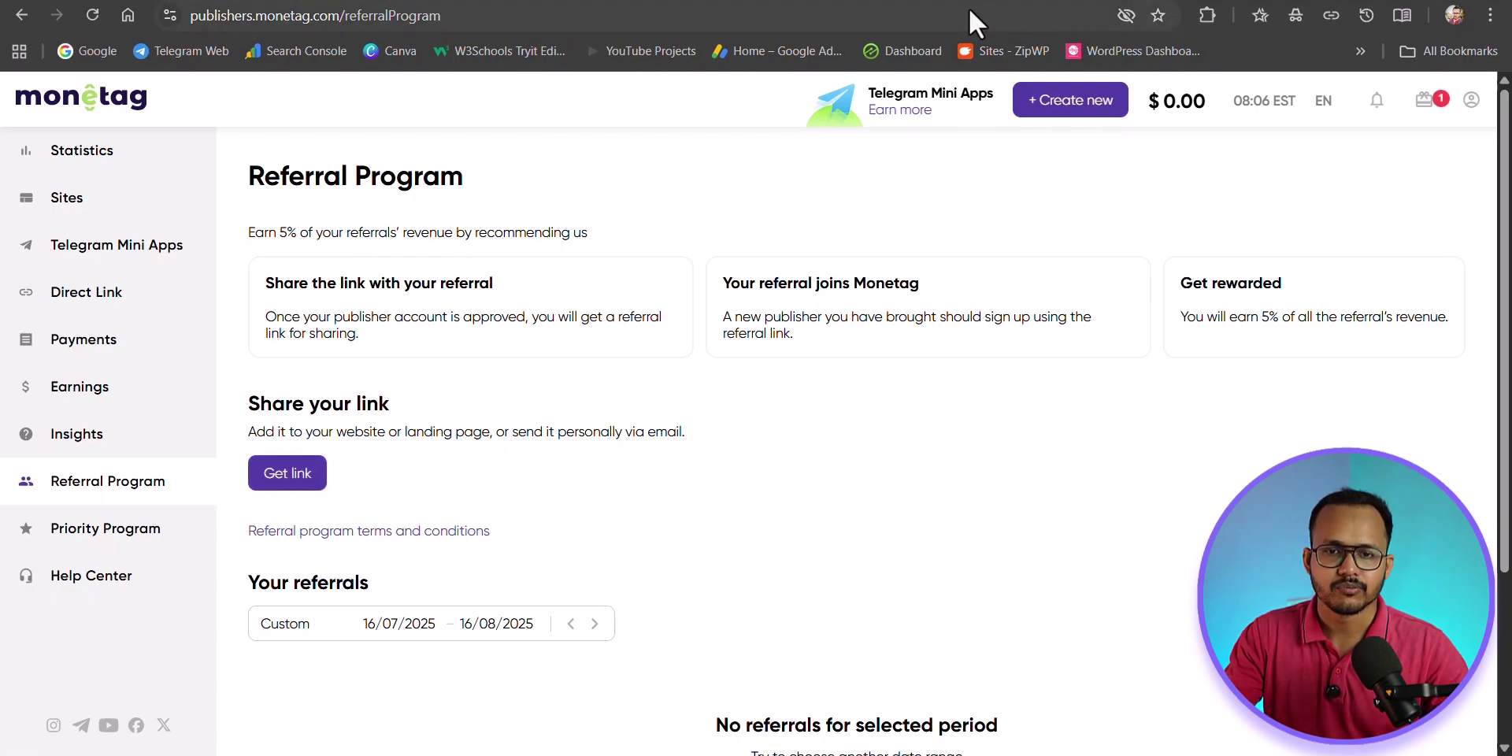
Open the copied referral link in a new Chrome tab and highlight the referral revenue line.
{"action": "key", "text": "ctrl+t"}
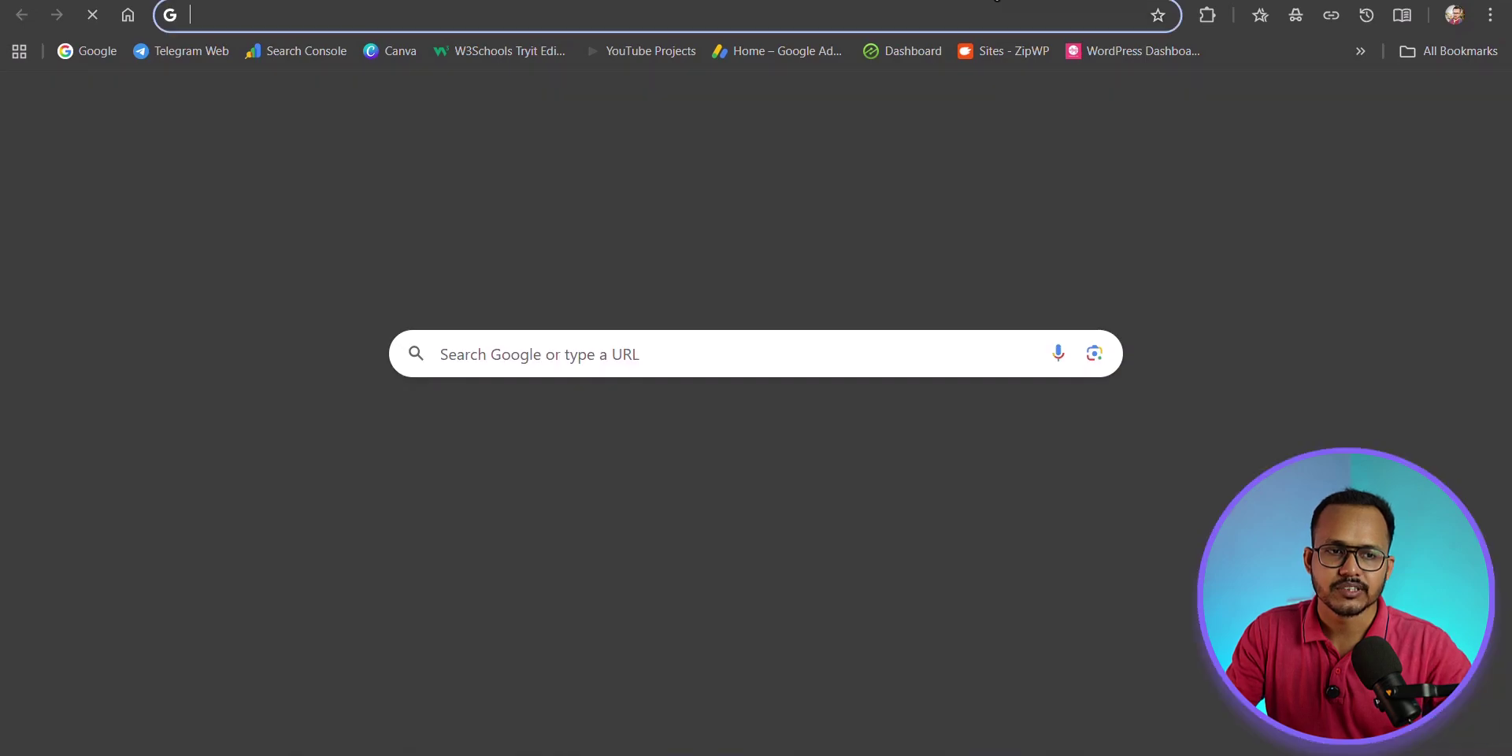
{"action": "key", "text": "ctrl+v"}
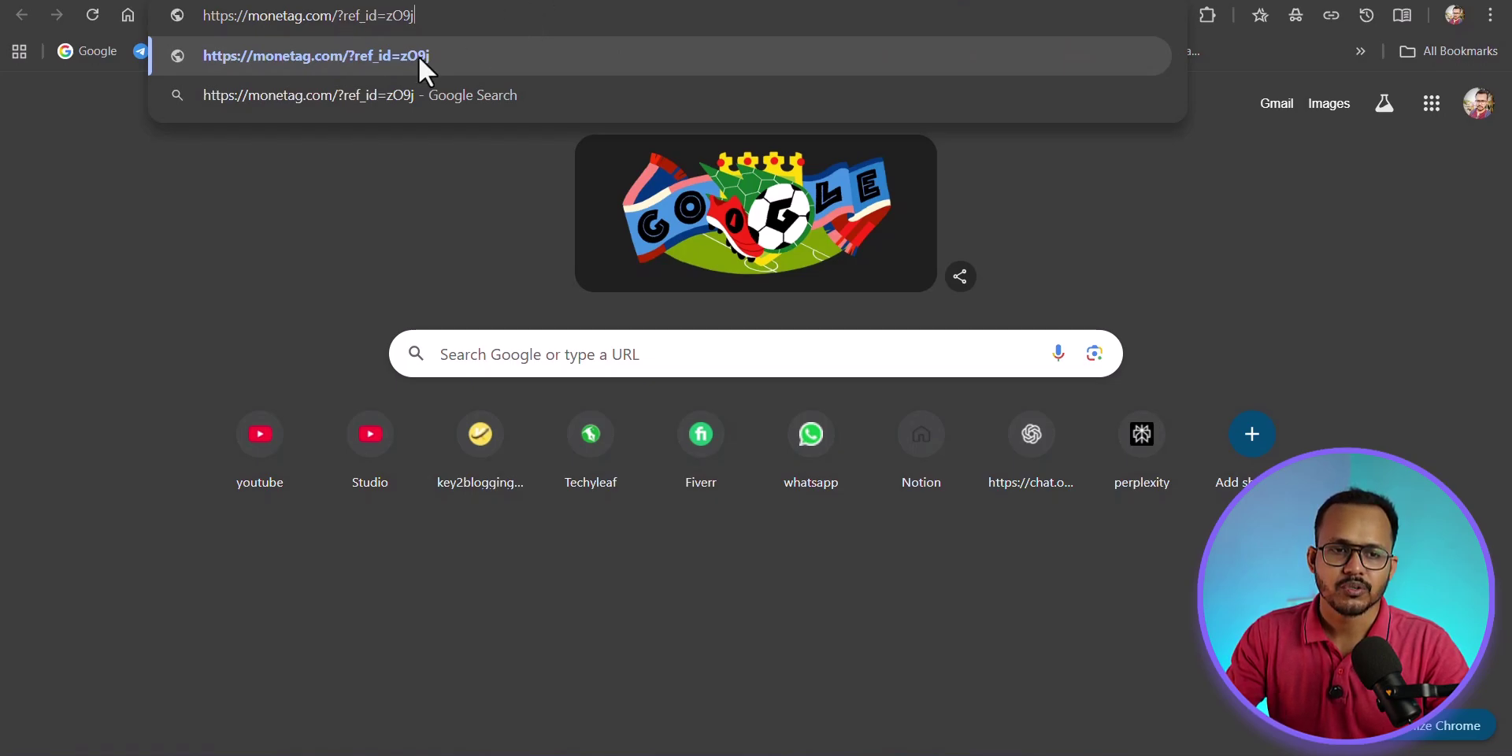
{"action": "key", "text": "Return"}
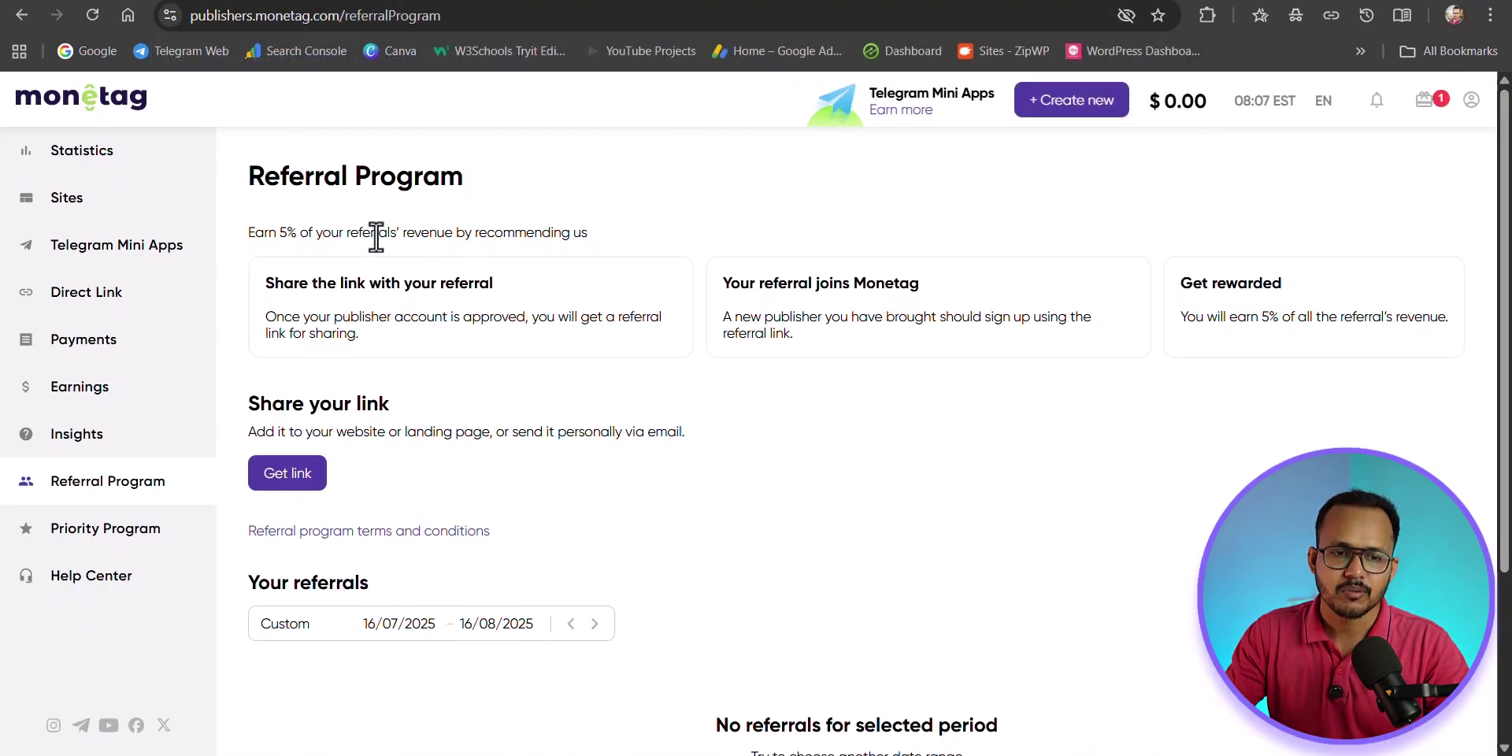
{"action": "left_click_drag", "start_coordinate": [347, 232], "coordinate": [579, 227]}
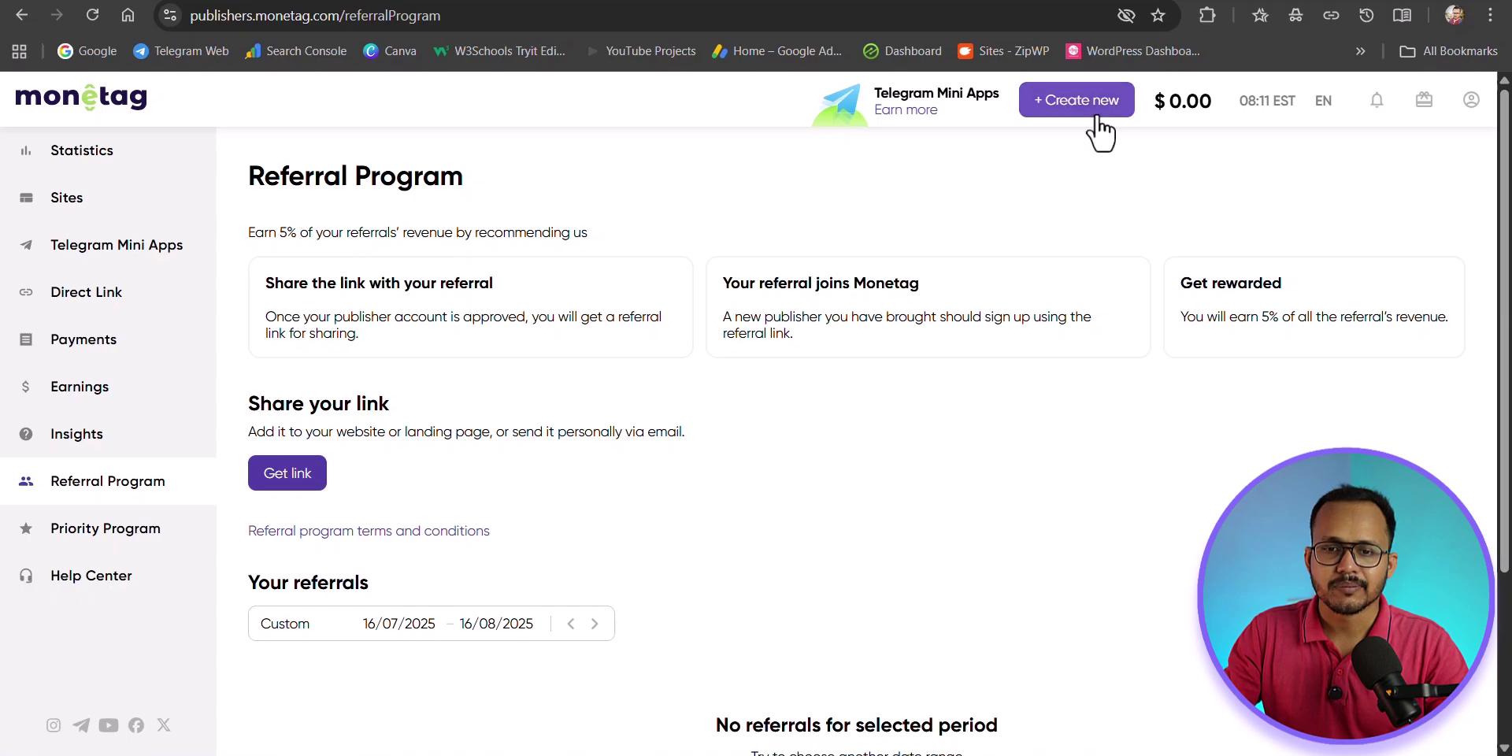
Open the Priority Program page and the account menu showing the current level.
{"action": "left_click", "coordinate": [1101, 111]}
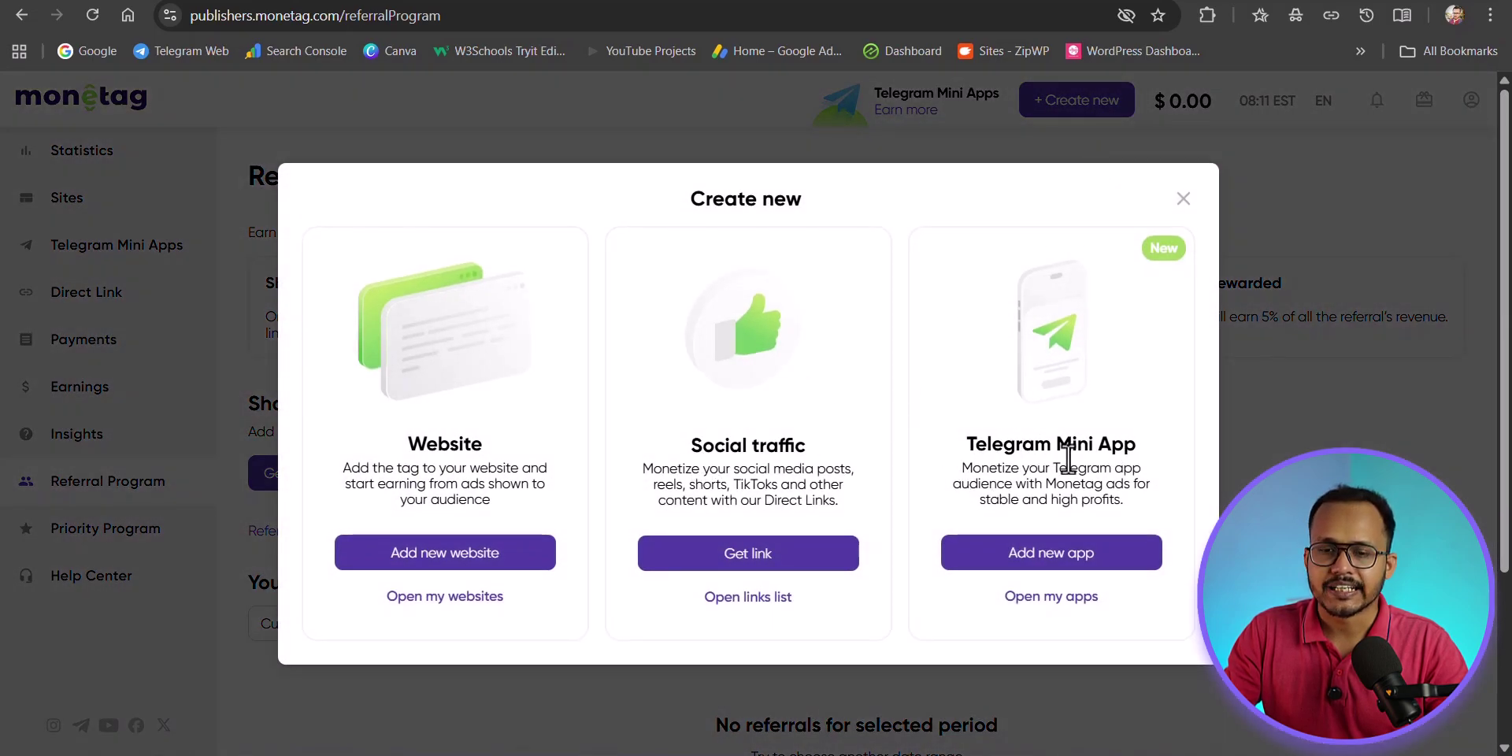
{"action": "left_click", "coordinate": [1185, 207]}
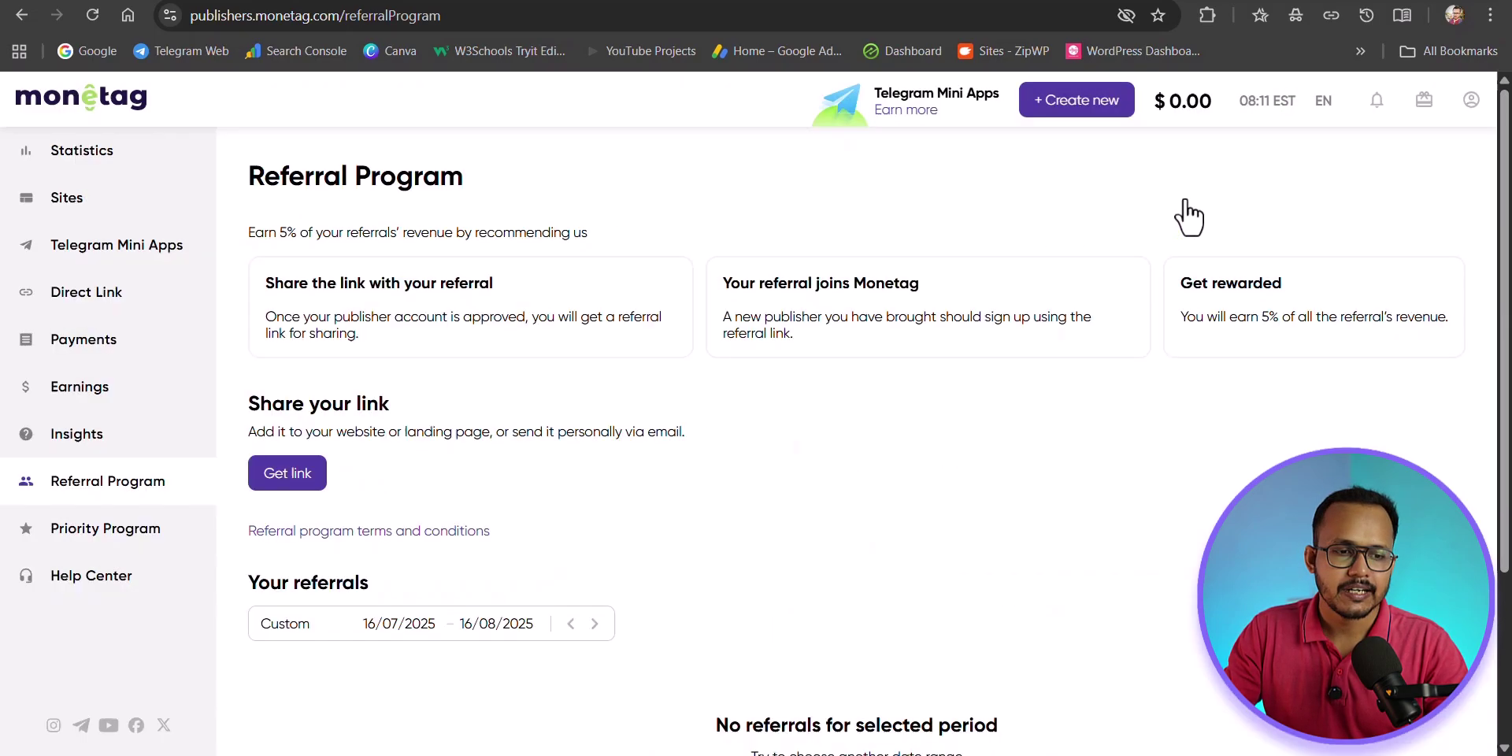
{"action": "left_click", "coordinate": [107, 542]}
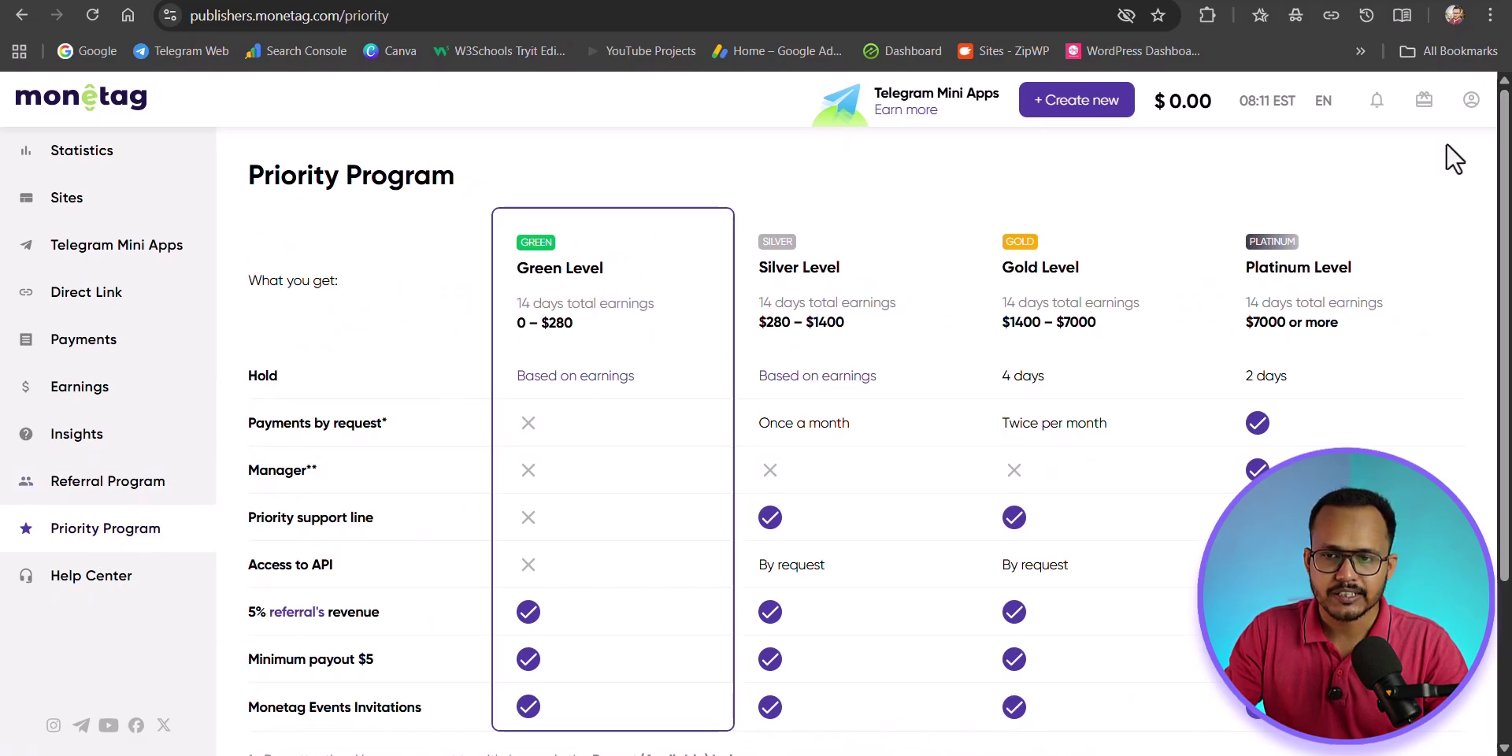
{"action": "left_click", "coordinate": [1471, 100]}
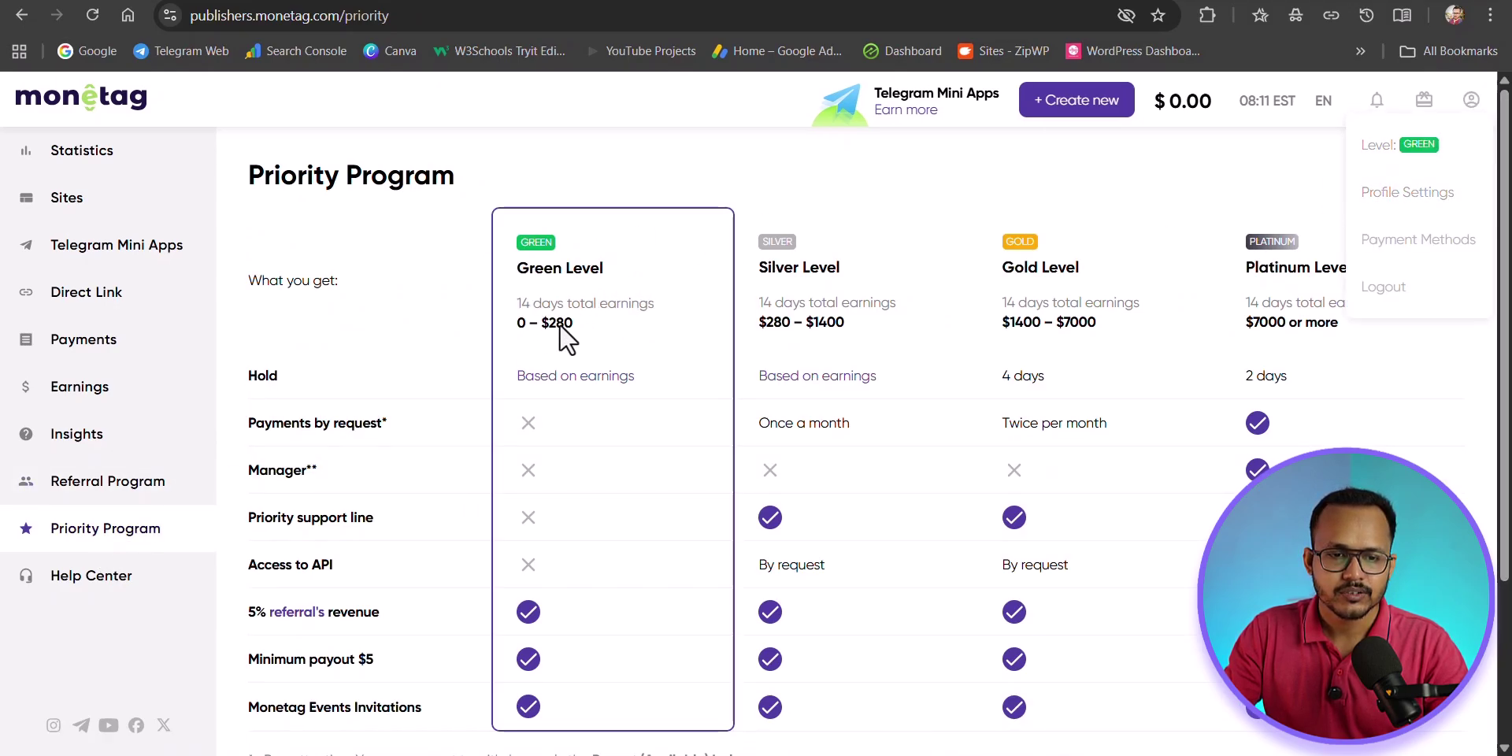
Review the Priority Program level comparison table, then go to Statistics.
{"action": "scroll", "coordinate": [564, 539], "scroll_direction": "down", "scroll_amount": 3}
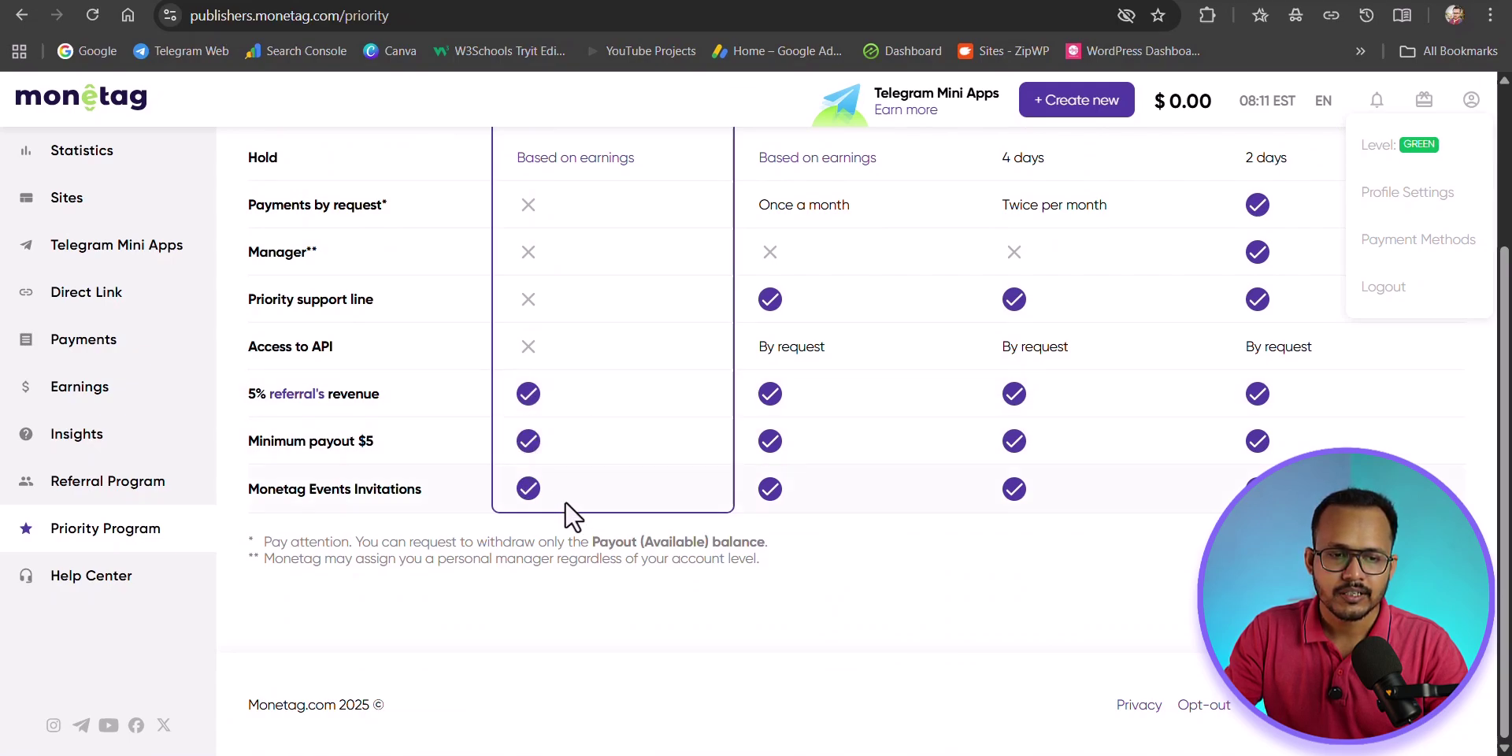
{"action": "scroll", "coordinate": [566, 515], "scroll_direction": "up", "scroll_amount": 3}
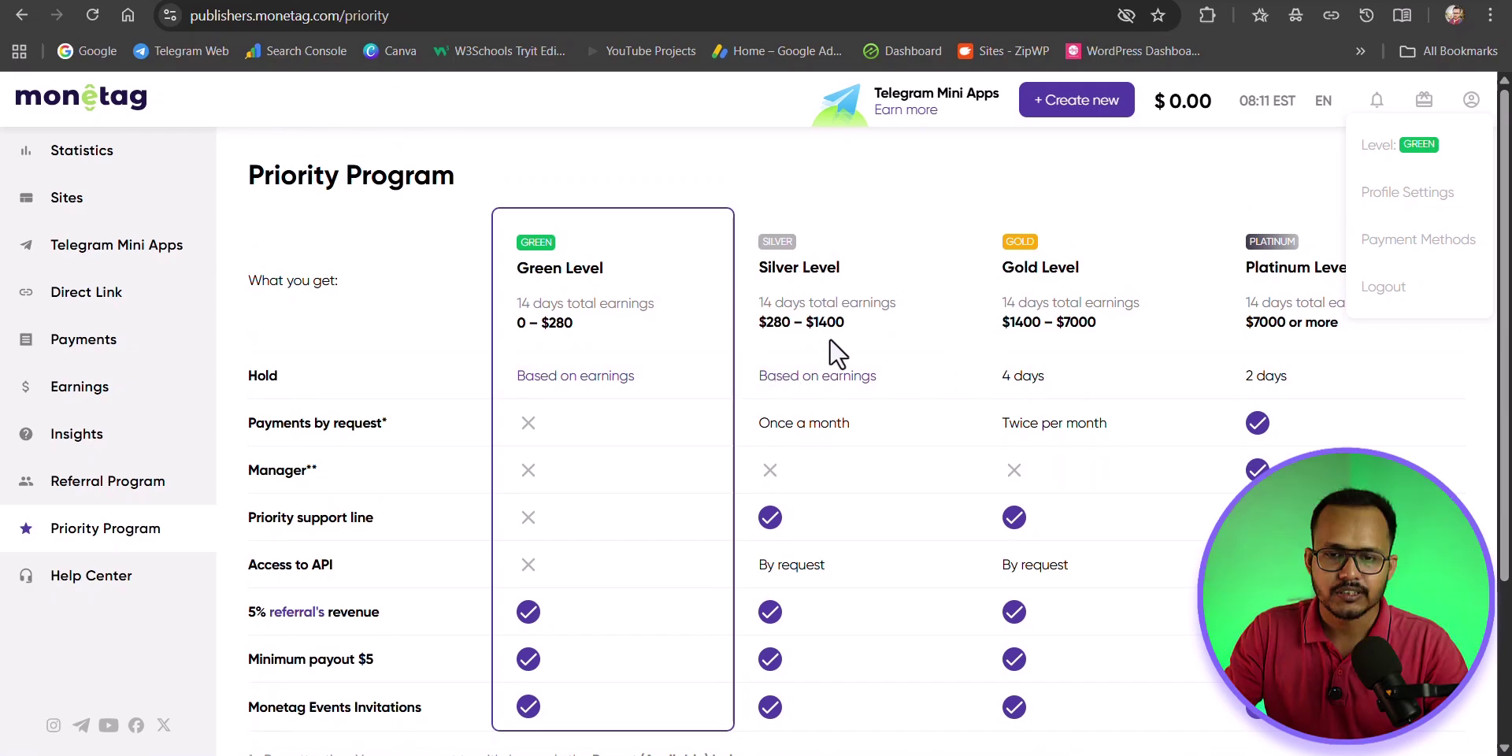
{"action": "scroll", "coordinate": [768, 405], "scroll_direction": "down", "scroll_amount": 2}
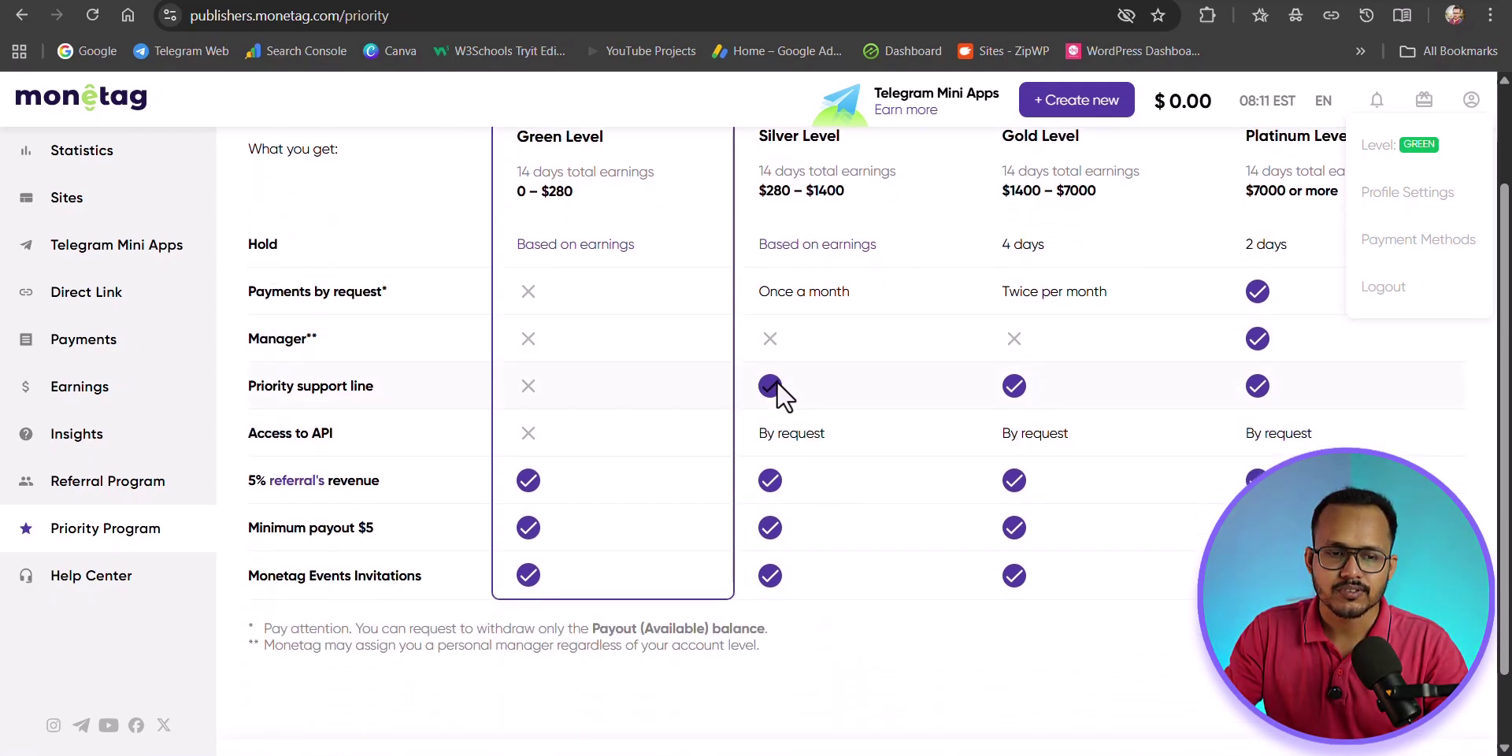
{"action": "scroll", "coordinate": [820, 412], "scroll_direction": "up", "scroll_amount": 2}
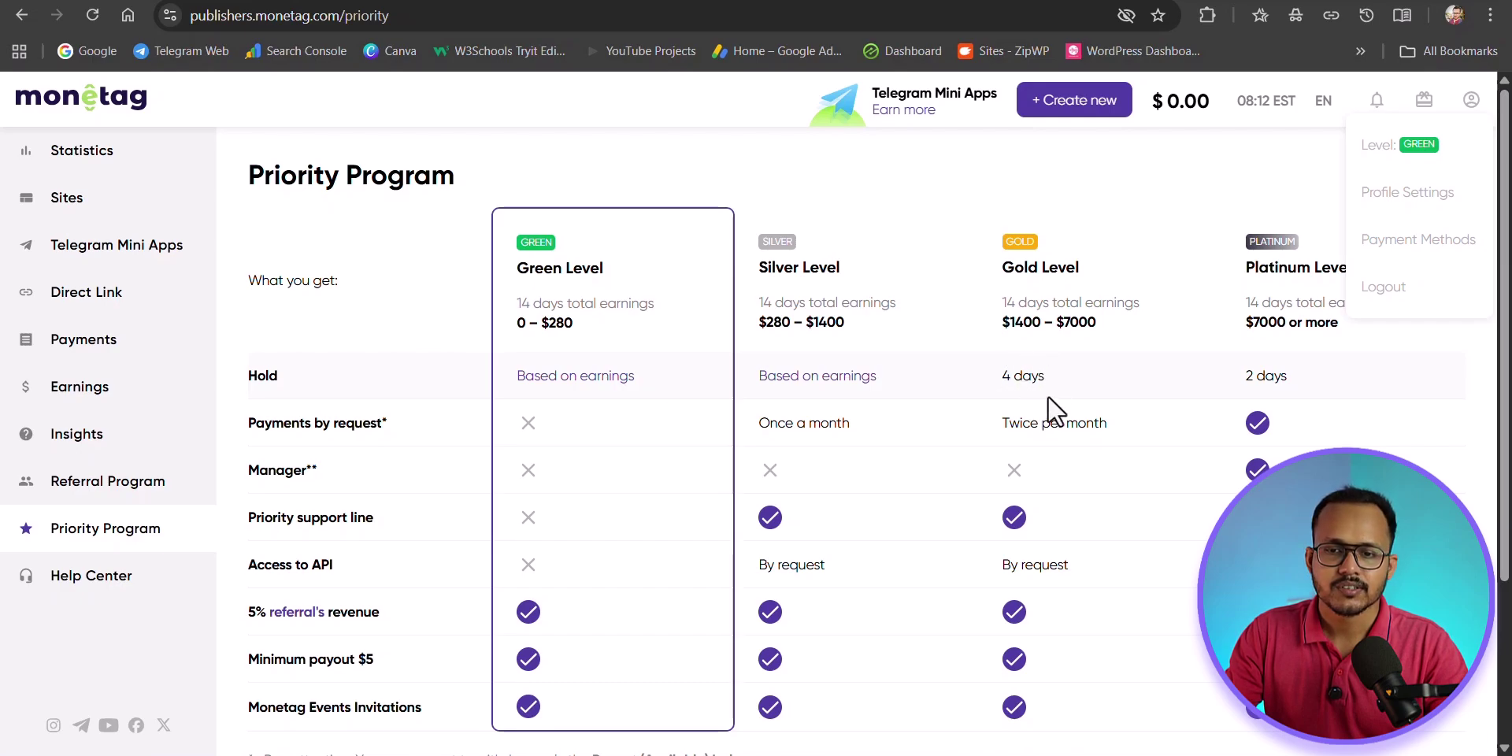
{"action": "scroll", "coordinate": [1024, 429], "scroll_direction": "down", "scroll_amount": 3}
{"action": "scroll", "coordinate": [999, 528], "scroll_direction": "up", "scroll_amount": 3}
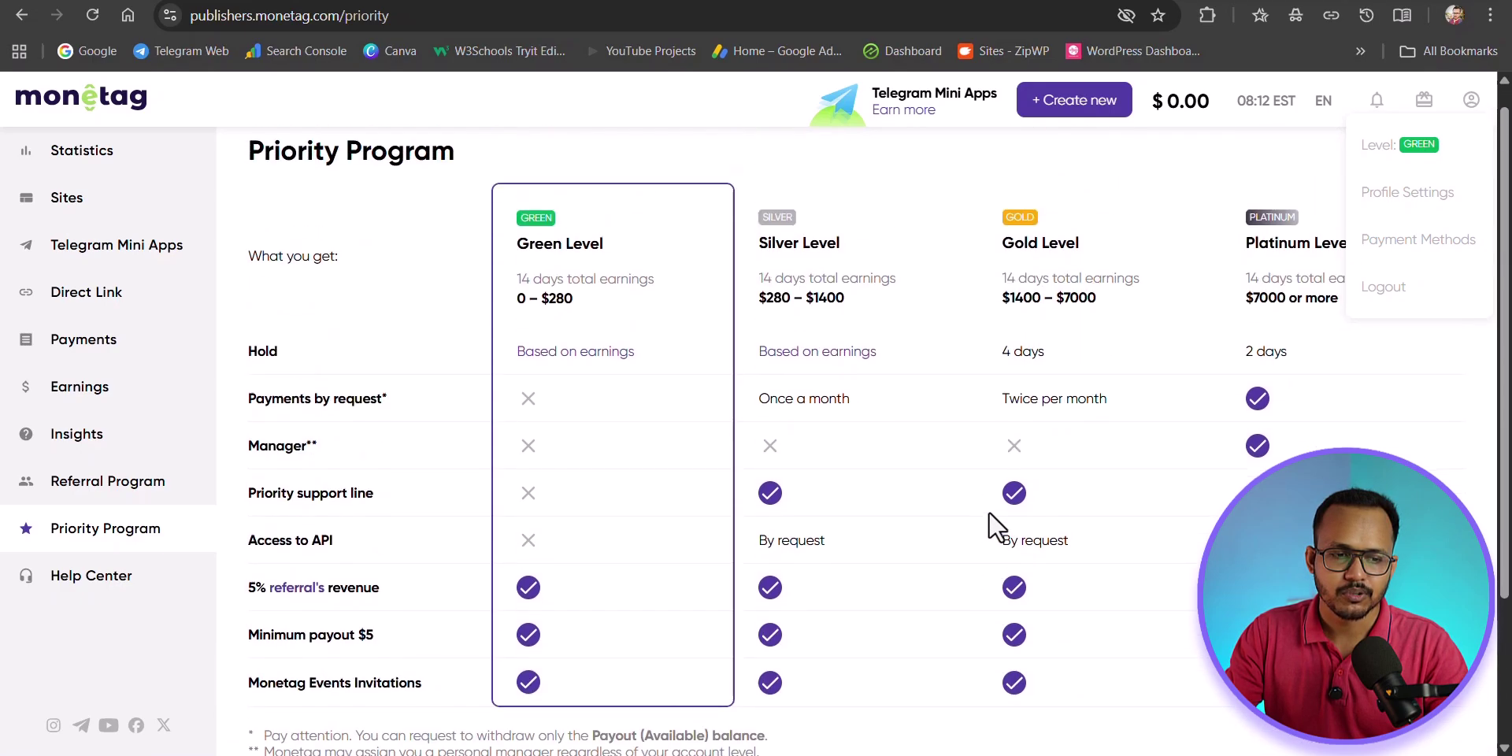
{"action": "left_click", "coordinate": [91, 154]}
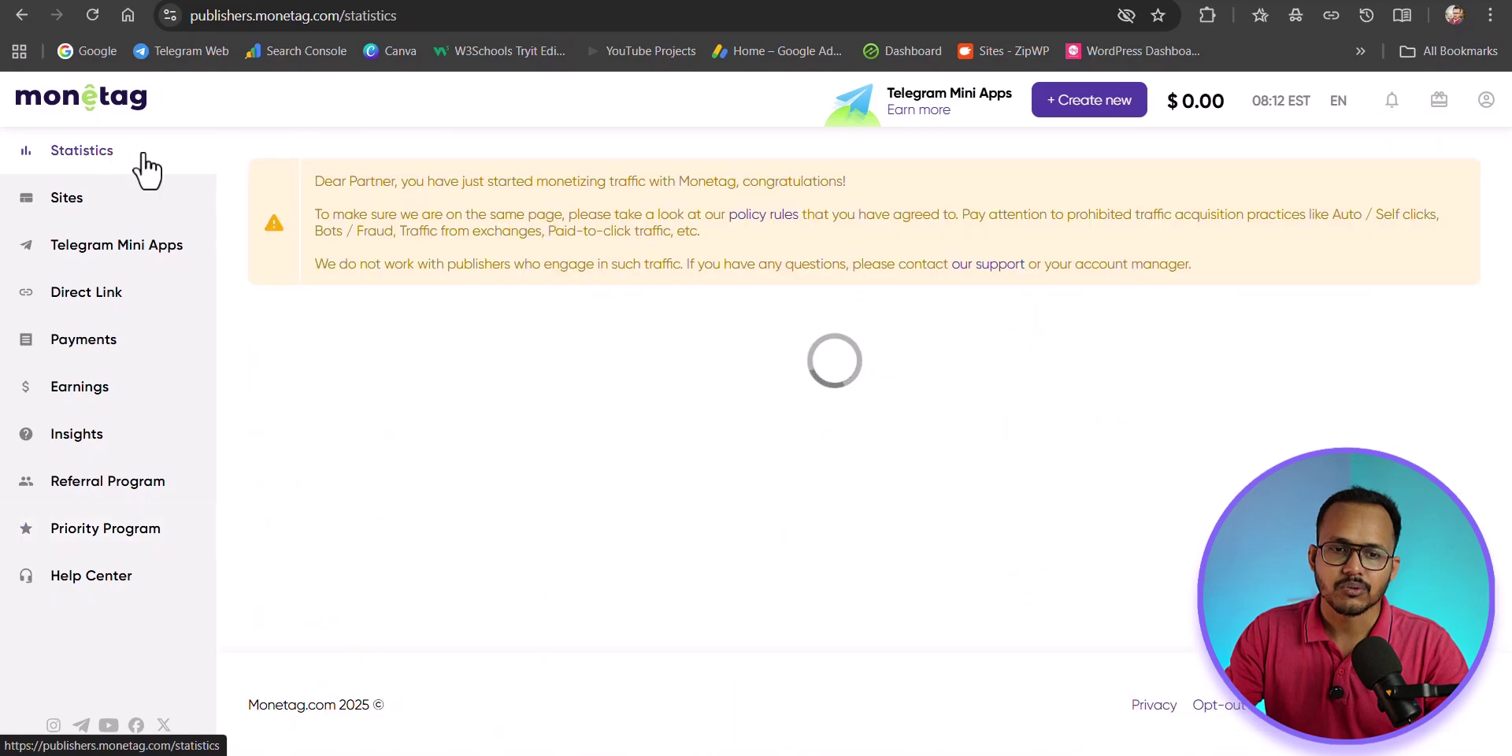